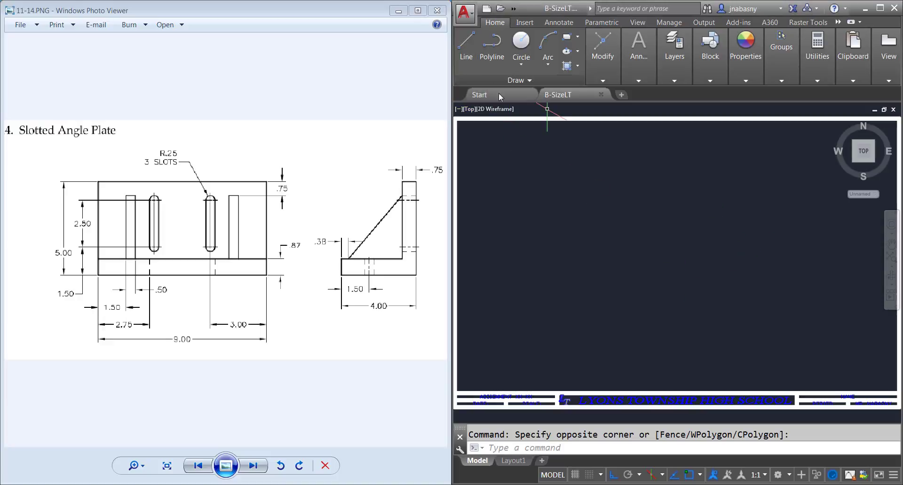
Step: Start the plate's L-shaped end profile in Isoplane Right with a 4 base line, a 5 vertical line and a .75 top line
{"action": "left_click", "coordinate": [466, 45]}
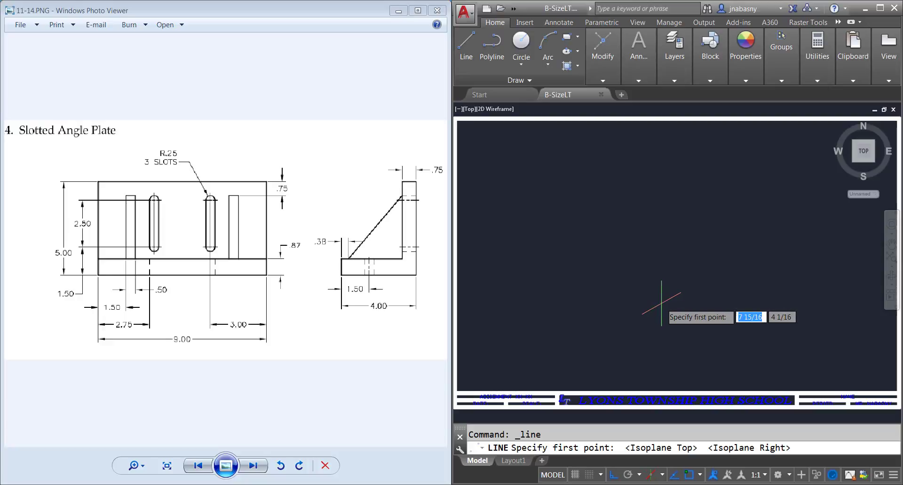
{"action": "left_click", "coordinate": [646, 343]}
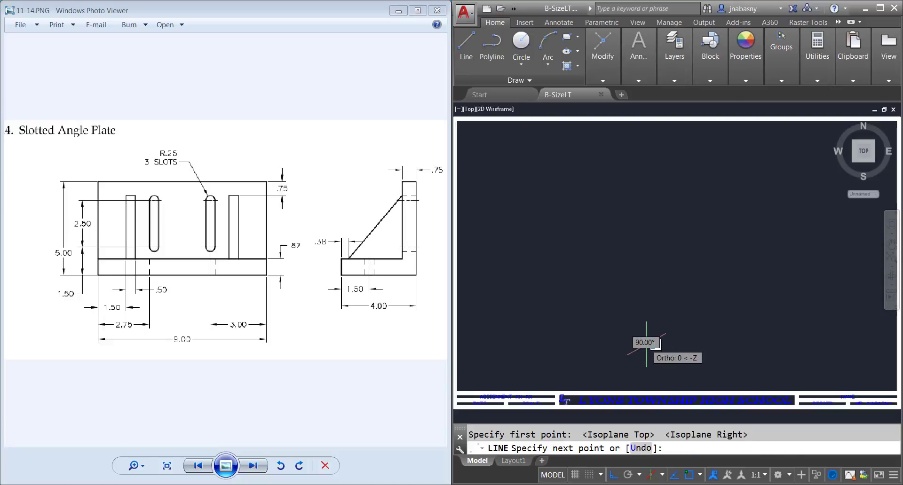
{"action": "type", "text": "4"}
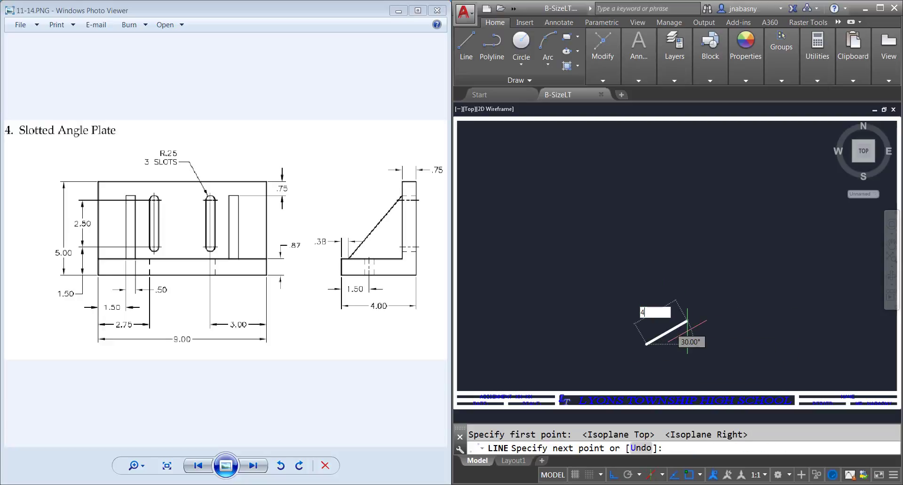
{"action": "key", "text": "Return"}
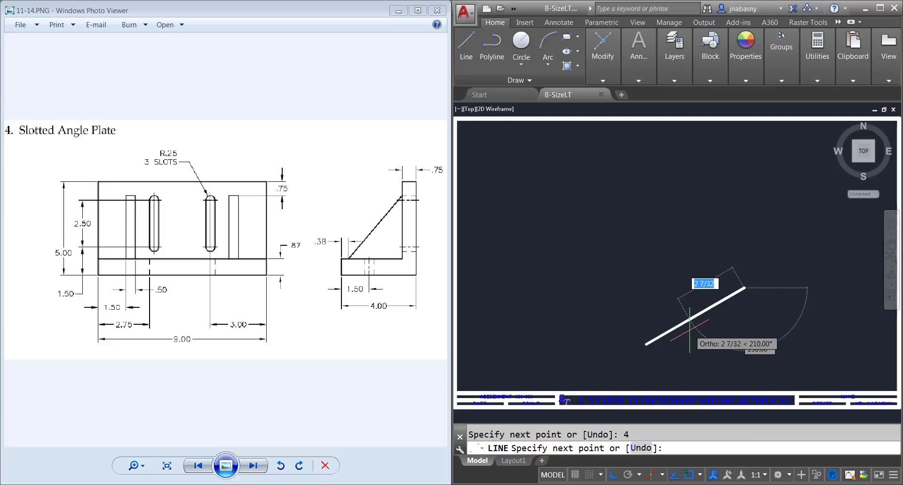
{"action": "type", "text": "5"}
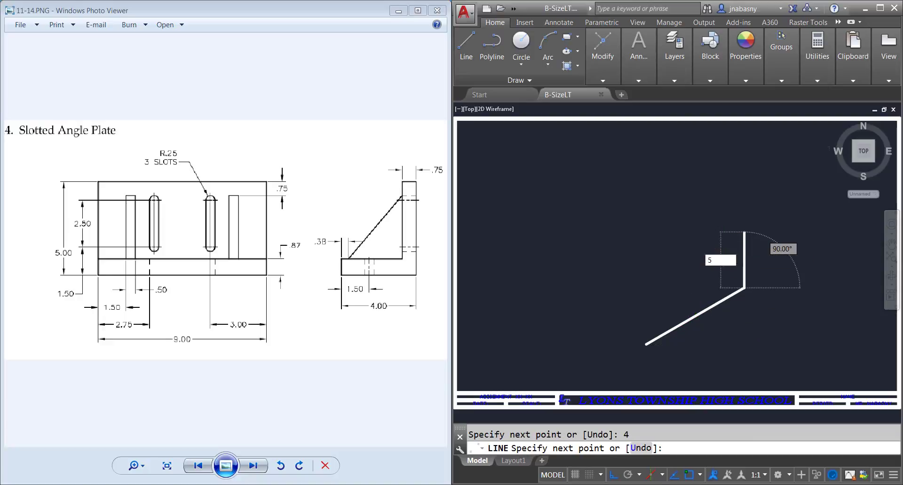
{"action": "key", "text": "Return"}
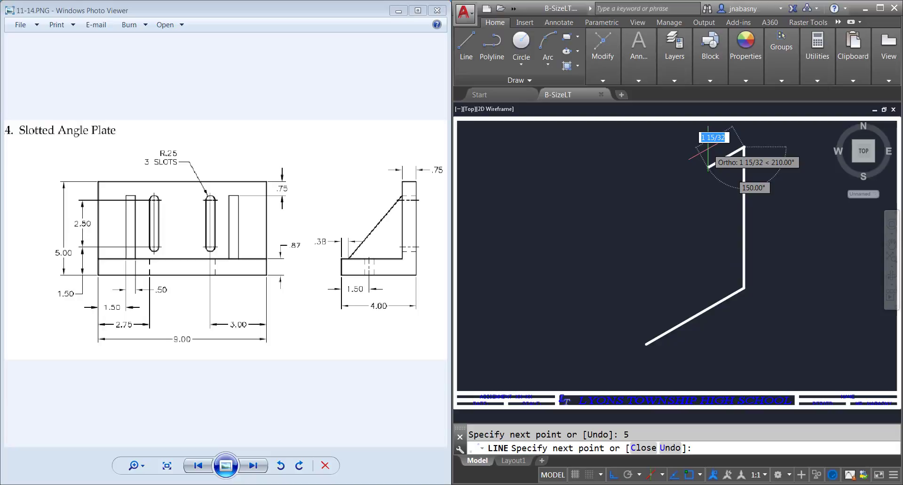
{"action": "type", "text": "."}
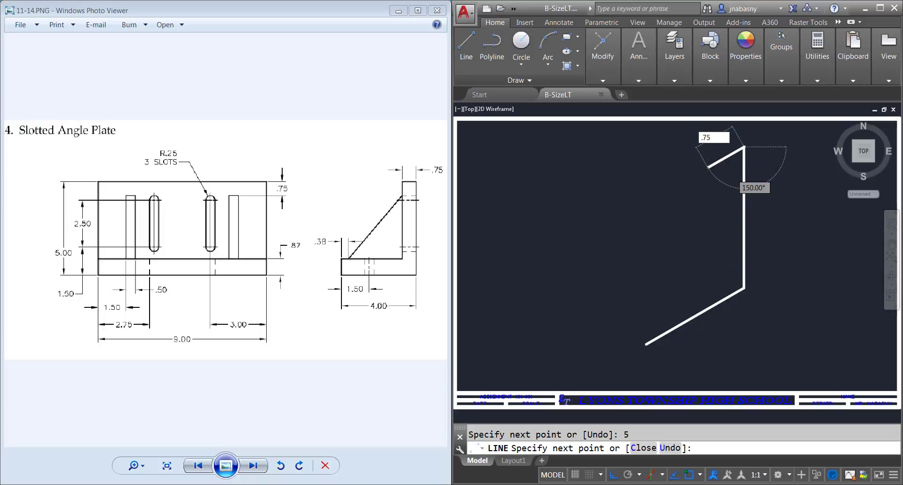
{"action": "type", "text": "75"}
{"action": "key", "text": "Return"}
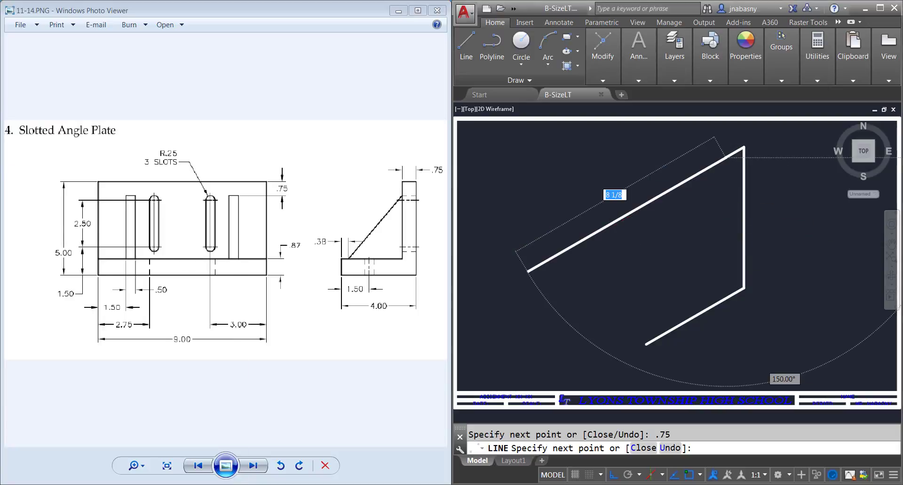
Step: Switch to Calculator to work out the inner vertical edge length by subtracting .87 from 5
{"action": "key", "text": "super"}
{"action": "type", "text": "calc"}
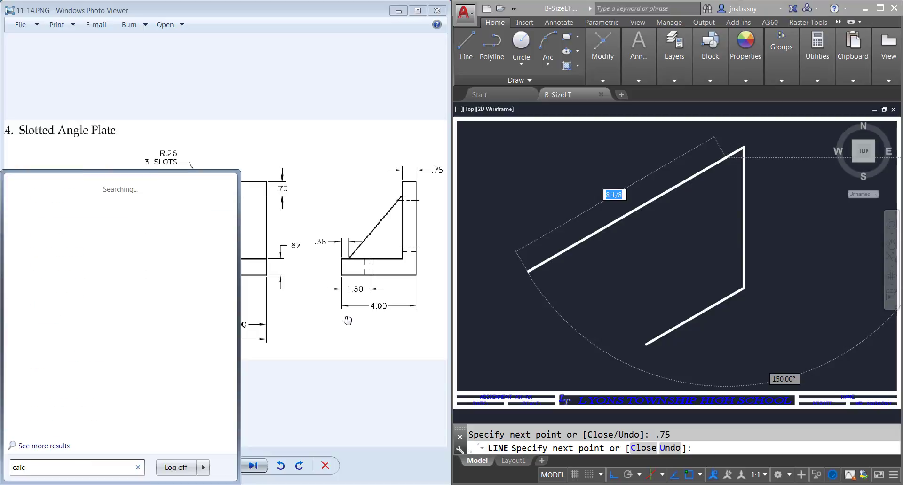
{"action": "key", "text": "Return"}
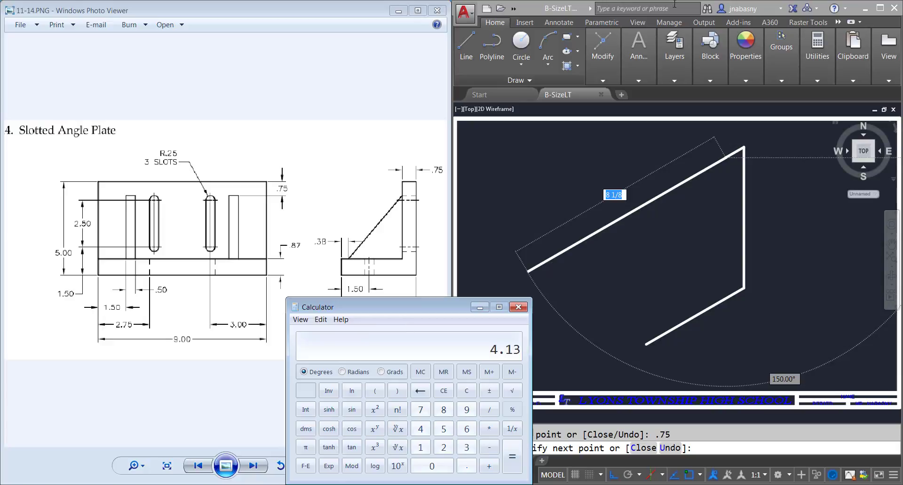
{"action": "left_click", "coordinate": [531, 14]}
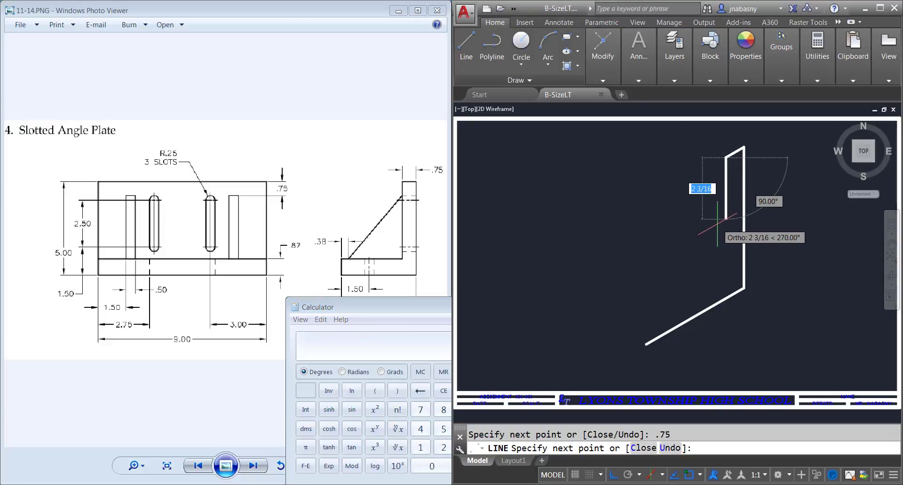
Step: Close the L profile with a 4.13 inner vertical edge, an inner edge parallel to the base and a short end edge at the start point
{"action": "type", "text": "4.13"}
{"action": "key", "text": "Return"}
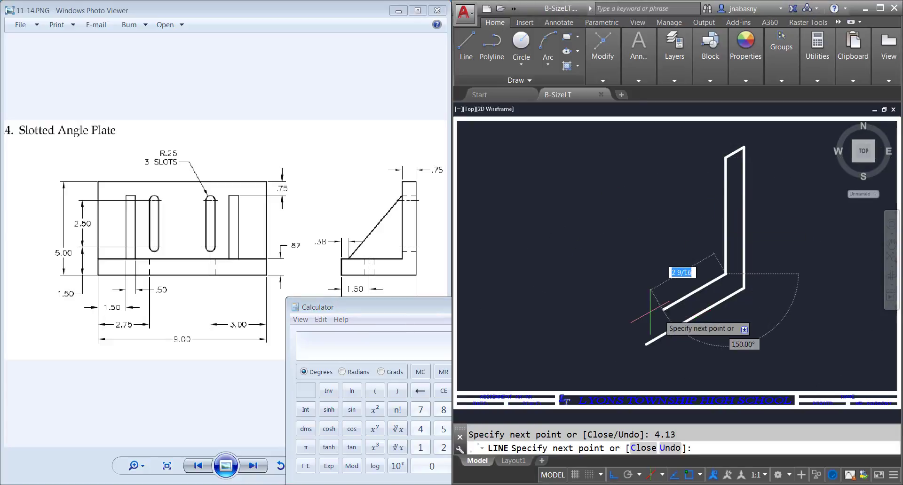
{"action": "left_click", "coordinate": [647, 345]}
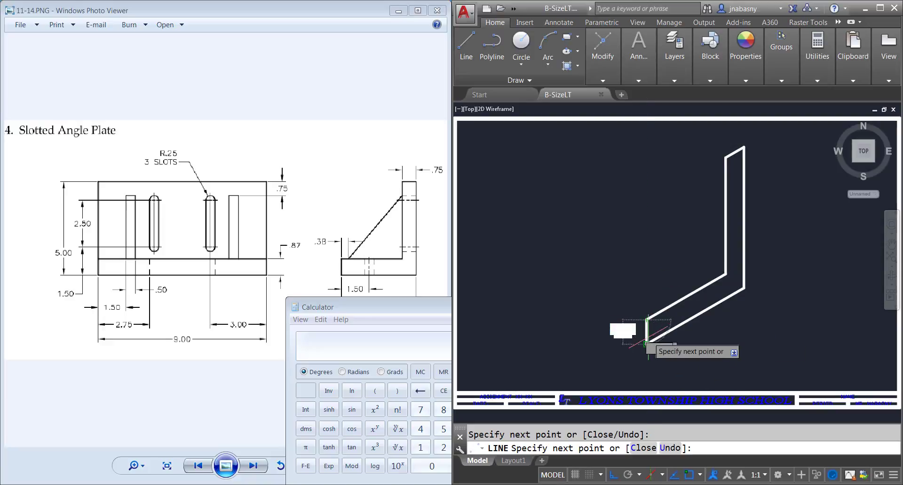
{"action": "left_click", "coordinate": [647, 344]}
{"action": "key", "text": "Return"}
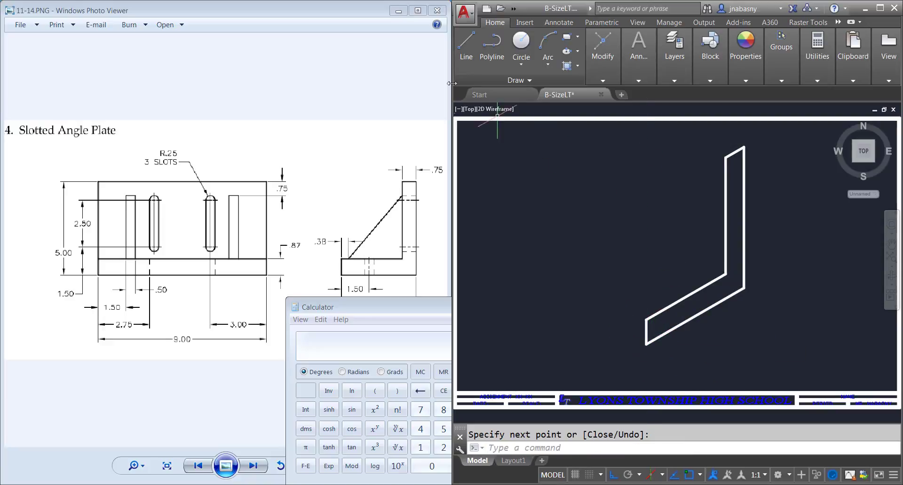
Step: Set the isometric drafting plane to Isoplane Left and abandon the line started at the profile's upper inner corner
{"action": "left_click", "coordinate": [467, 55]}
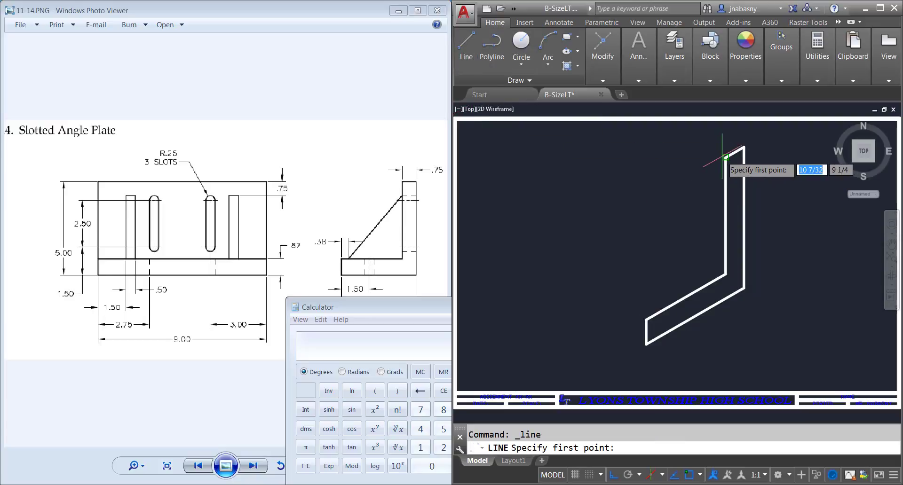
{"action": "key", "text": "F5"}
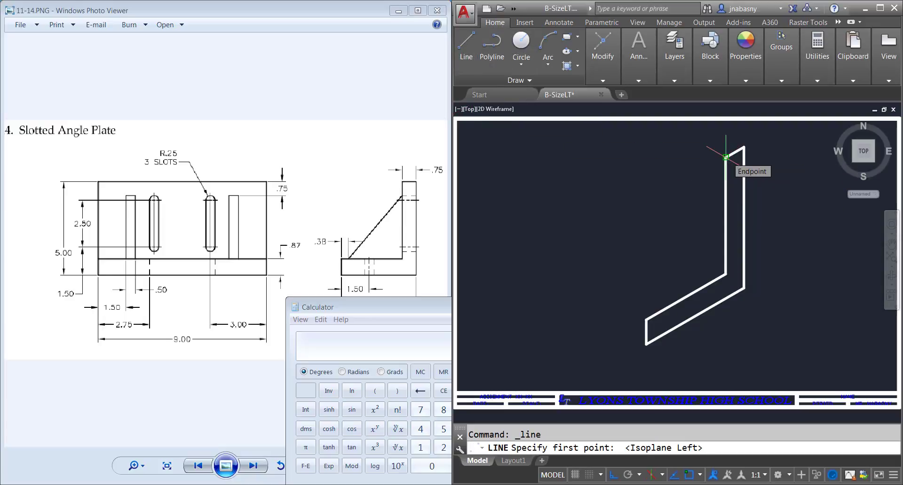
{"action": "left_click", "coordinate": [723, 158]}
{"action": "key", "text": "Escape"}
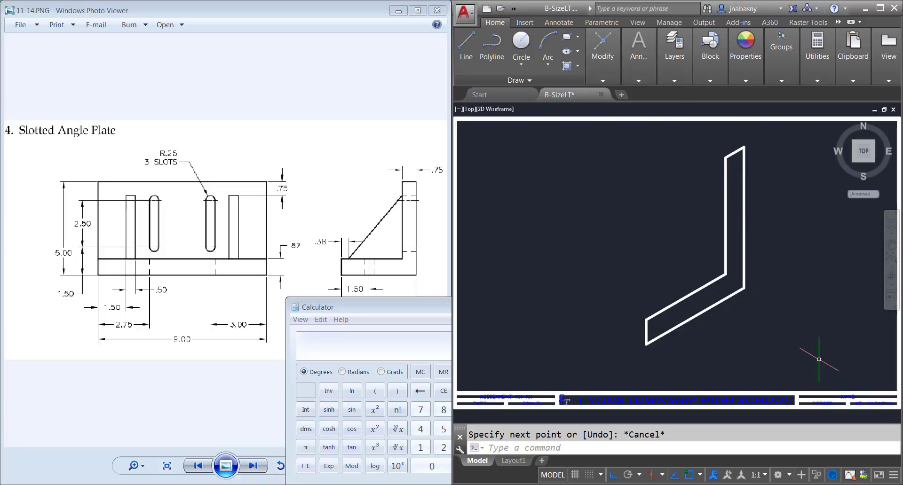
Step: Move the entire L profile straight up until it sits clear above the title-block sheet border
{"action": "left_click", "coordinate": [826, 380]}
{"action": "left_click", "coordinate": [600, 120]}
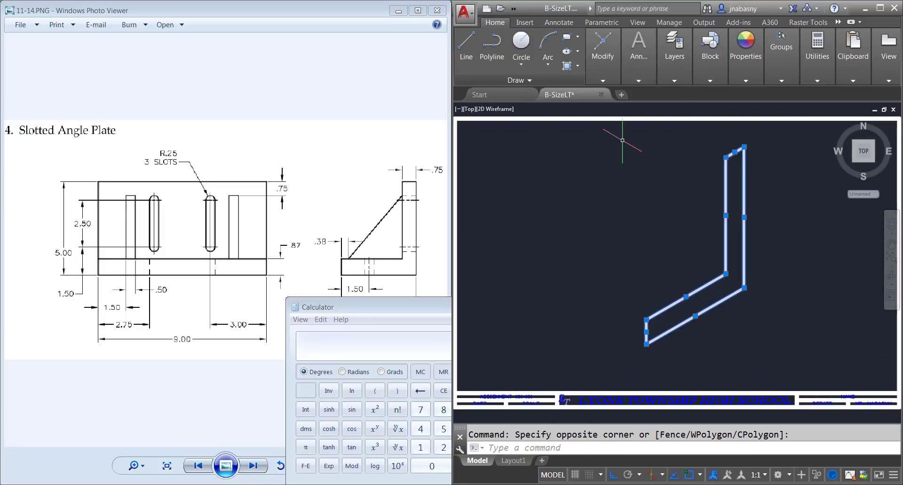
{"action": "type", "text": "m"}
{"action": "key", "text": "Return"}
{"action": "scroll", "coordinate": [744, 180], "scroll_direction": "down", "scroll_amount": 2}
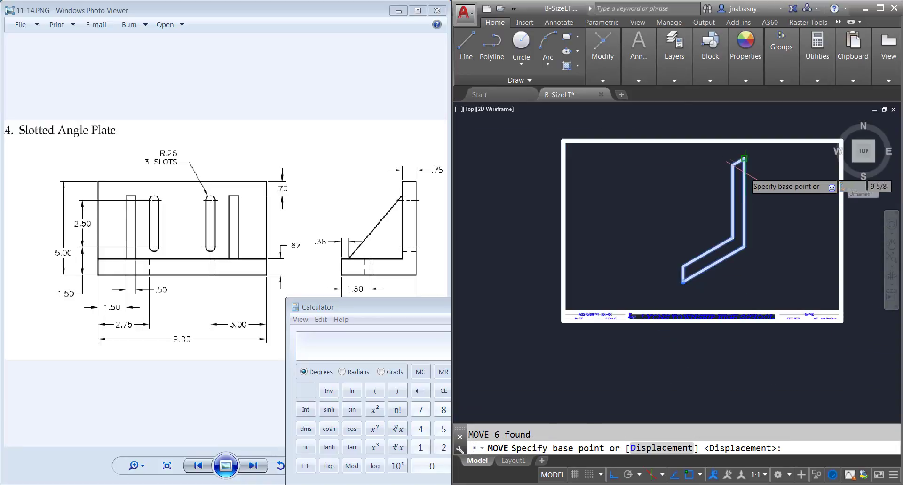
{"action": "middle_click_drag", "start_coordinate": [754, 166], "coordinate": [738, 277]}
{"action": "left_click", "coordinate": [728, 271]}
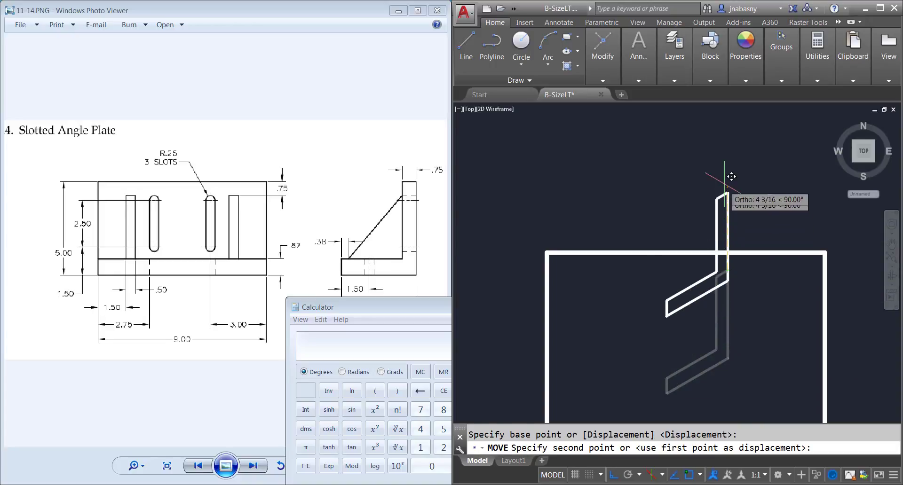
{"action": "left_click", "coordinate": [727, 113]}
Step: Draw a 9 long edge at 150° from the profile's upper inner corner
{"action": "scroll", "coordinate": [729, 184], "scroll_direction": "down", "scroll_amount": 2}
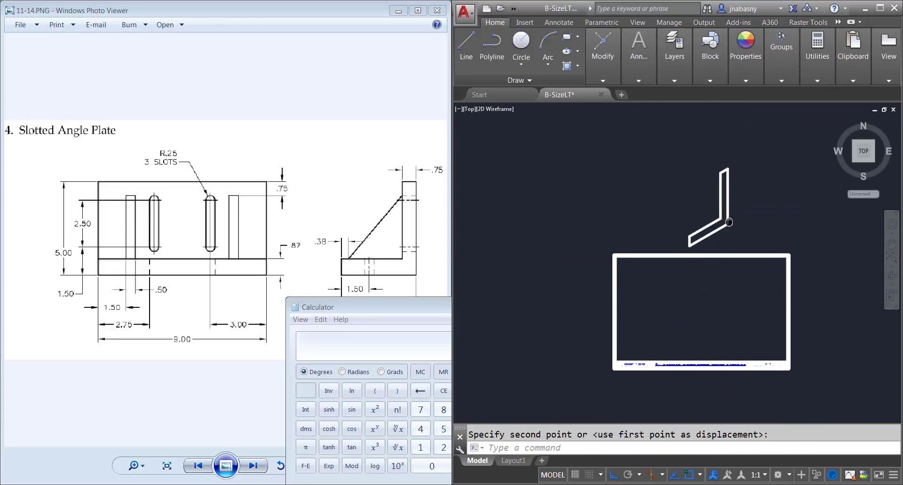
{"action": "middle_click_drag", "start_coordinate": [673, 208], "coordinate": [730, 251]}
{"action": "left_click", "coordinate": [466, 47]}
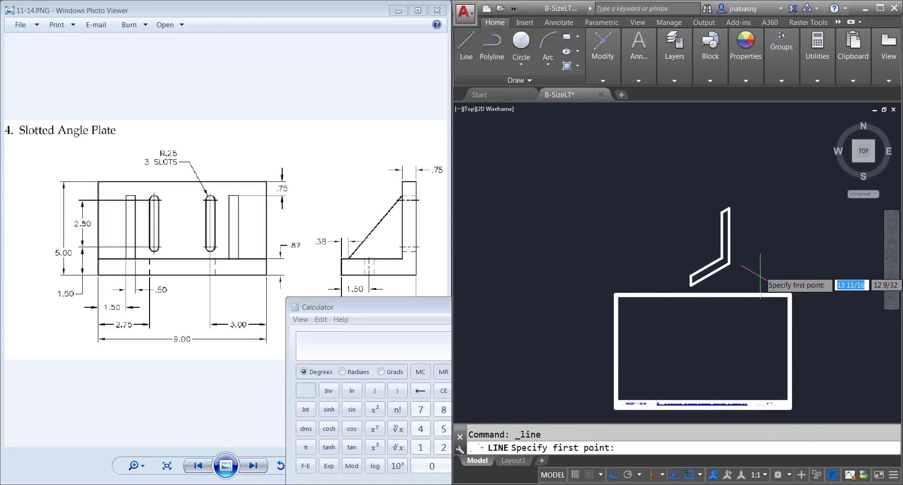
{"action": "scroll", "coordinate": [717, 220], "scroll_direction": "up", "scroll_amount": 4}
{"action": "left_click", "coordinate": [728, 210]}
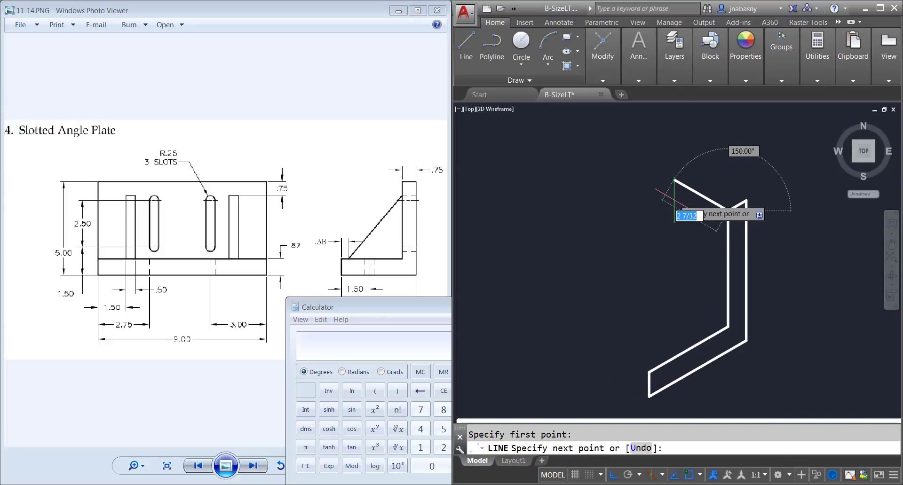
{"action": "key", "text": "Return"}
Step: Draw a 9 long edge at 150° from the upper front corner of the profile's base leg
{"action": "key", "text": "Return"}
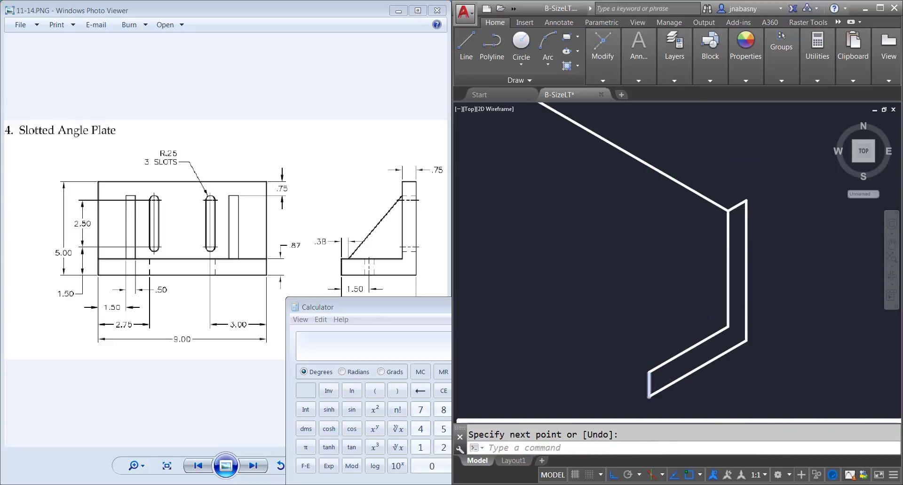
{"action": "key", "text": "Return"}
{"action": "left_click", "coordinate": [648, 371]}
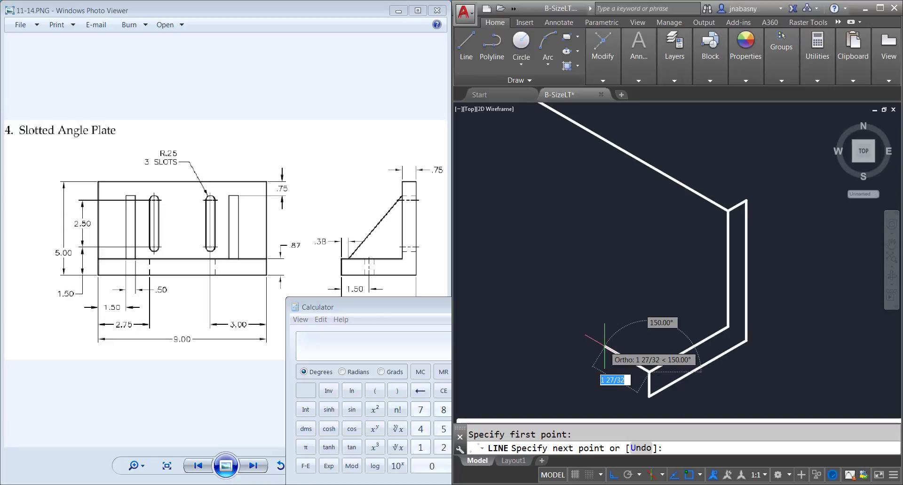
{"action": "type", "text": "9"}
{"action": "key", "text": "Return"}
Step: Draw a 9 long edge at 150° from the inside corner where the two legs meet
{"action": "key", "text": "Return"}
{"action": "key", "text": "Return"}
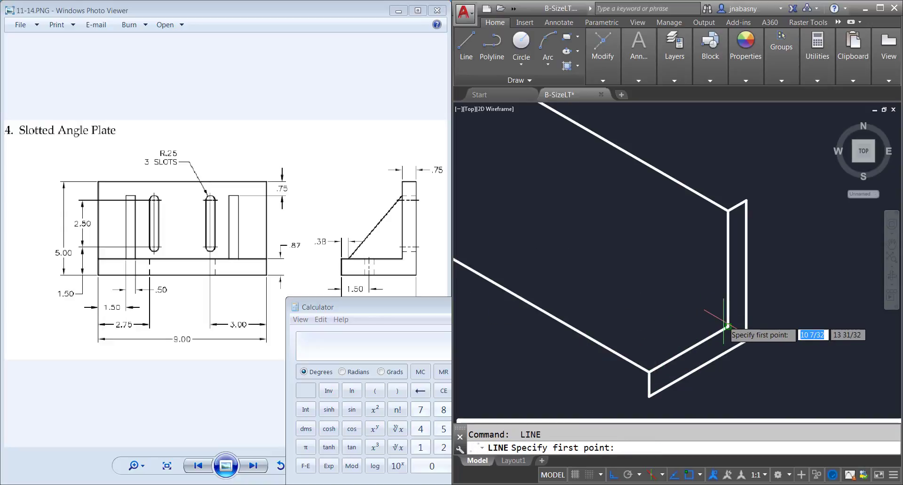
{"action": "left_click", "coordinate": [728, 327]}
{"action": "type", "text": "9"}
{"action": "key", "text": "Return"}
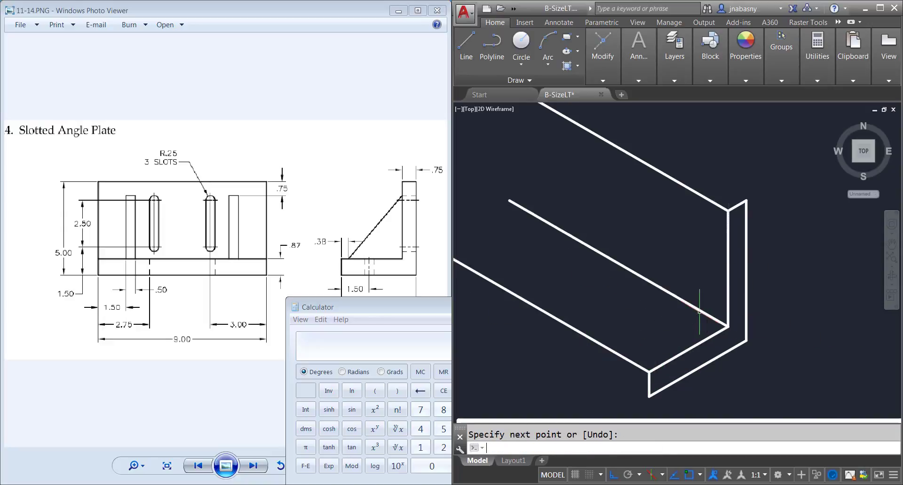
{"action": "key", "text": "Return"}
{"action": "key", "text": "Return"}
Step: Draw a 9 long edge at 150° from the profile's topmost outer corner
{"action": "left_click", "coordinate": [746, 201]}
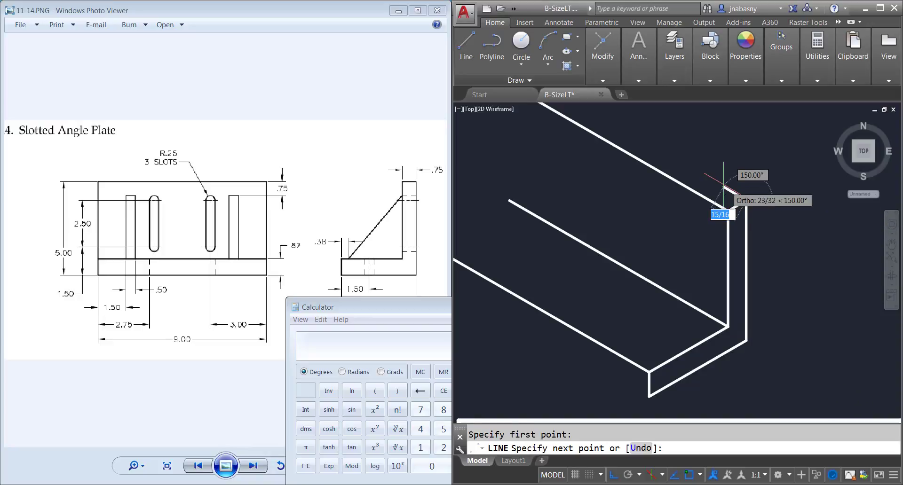
{"action": "type", "text": "9"}
{"action": "key", "text": "Return"}
{"action": "key", "text": "Return"}
{"action": "key", "text": "Return"}
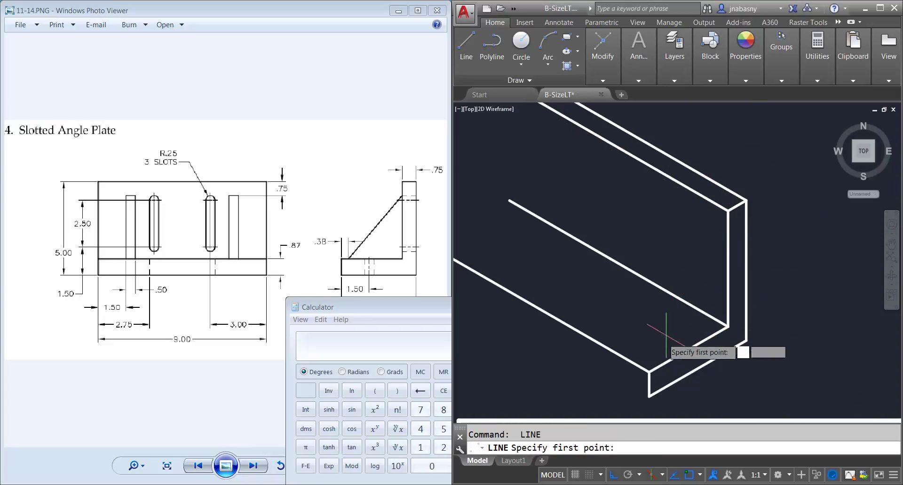
Step: Draw a 9 long edge at 150° from the lowest front corner of the base leg
{"action": "left_click", "coordinate": [649, 397]}
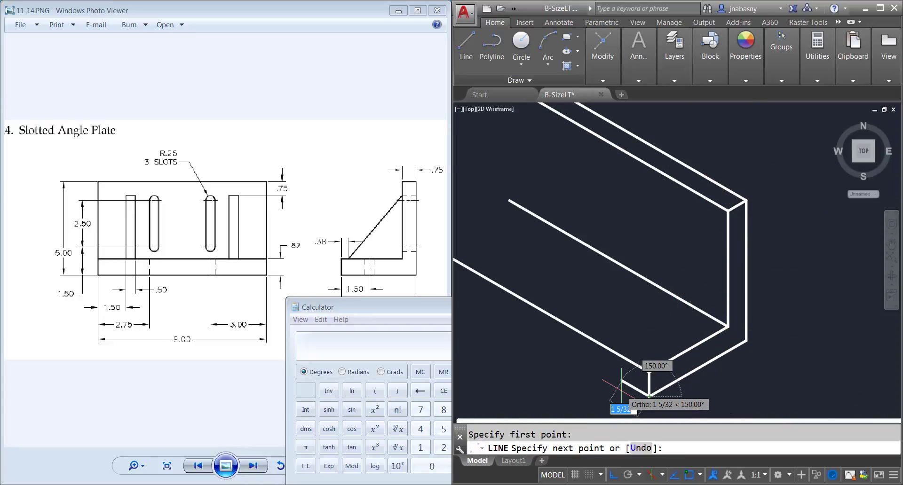
{"action": "key", "text": "Return"}
Step: Connect the far endpoints of the five 9 long edges with continuous lines to form the plate's opposite end
{"action": "key", "text": "Return"}
{"action": "mouse_move", "coordinate": [574, 299]}
{"action": "middle_mouse_down"}
{"action": "mouse_move", "coordinate": [605, 323]}
{"action": "mouse_move", "coordinate": [723, 365]}
{"action": "middle_mouse_up"}
{"action": "key", "text": "Return"}
{"action": "left_click", "coordinate": [582, 334]}
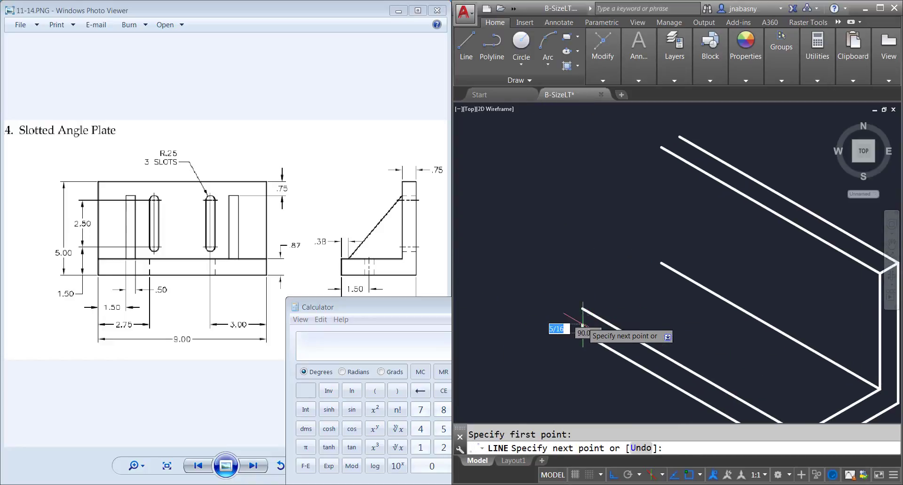
{"action": "left_click", "coordinate": [583, 309]}
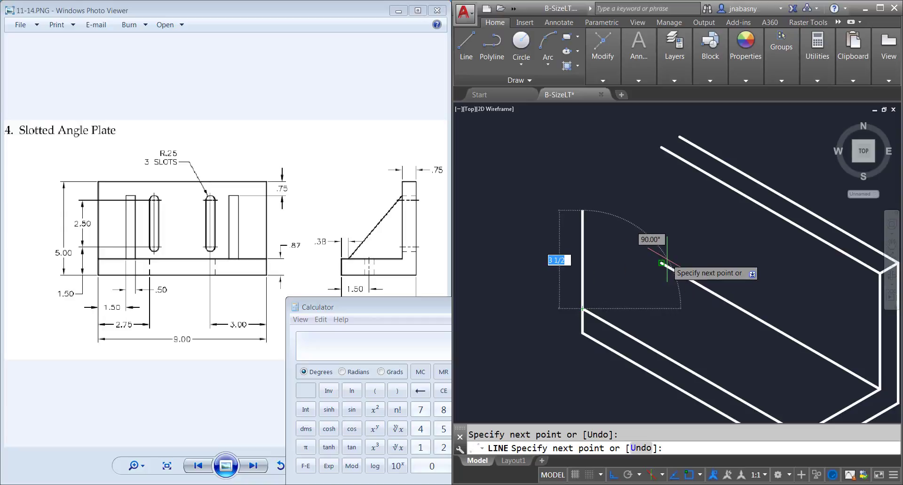
{"action": "left_click", "coordinate": [662, 263]}
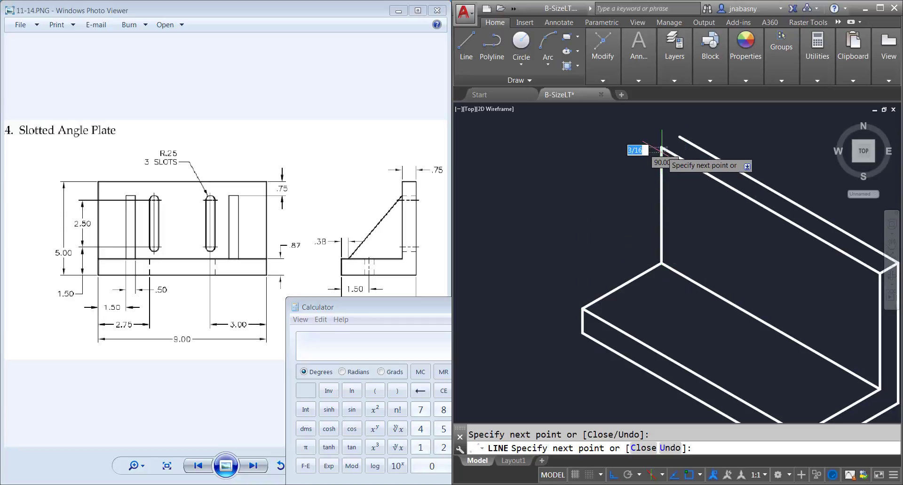
{"action": "left_click", "coordinate": [684, 137]}
{"action": "key", "text": "Return"}
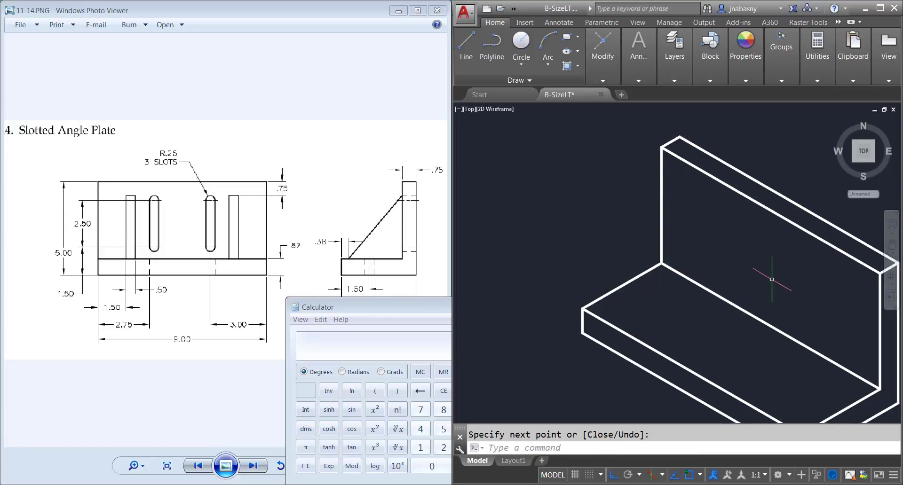
{"action": "middle_click_drag", "start_coordinate": [772, 281], "coordinate": [698, 246]}
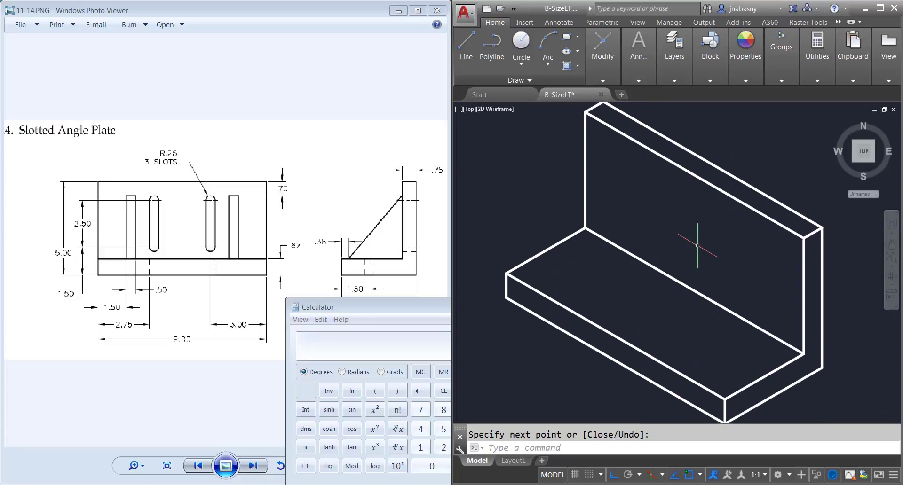
Step: Bring the reference drawing in front of the calculator and draw a .38 line from the base leg's upper front corner along its end edge
{"action": "left_click", "coordinate": [344, 247]}
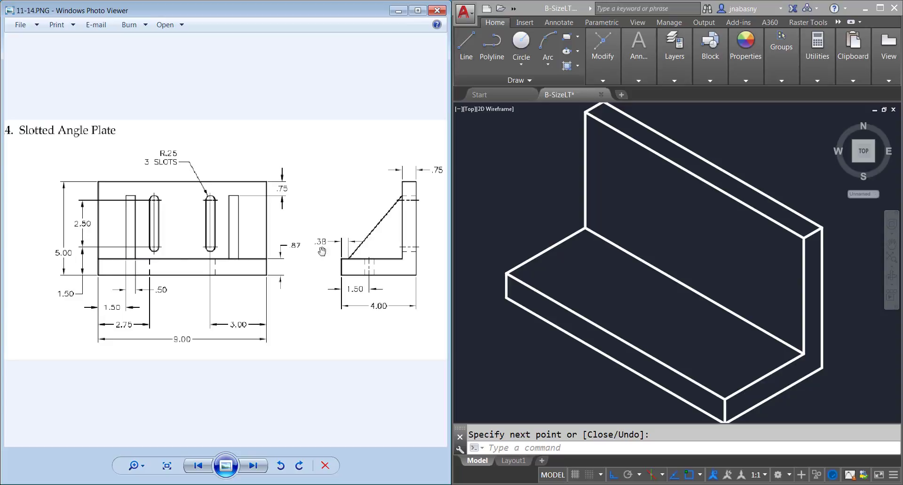
{"action": "left_click", "coordinate": [474, 72]}
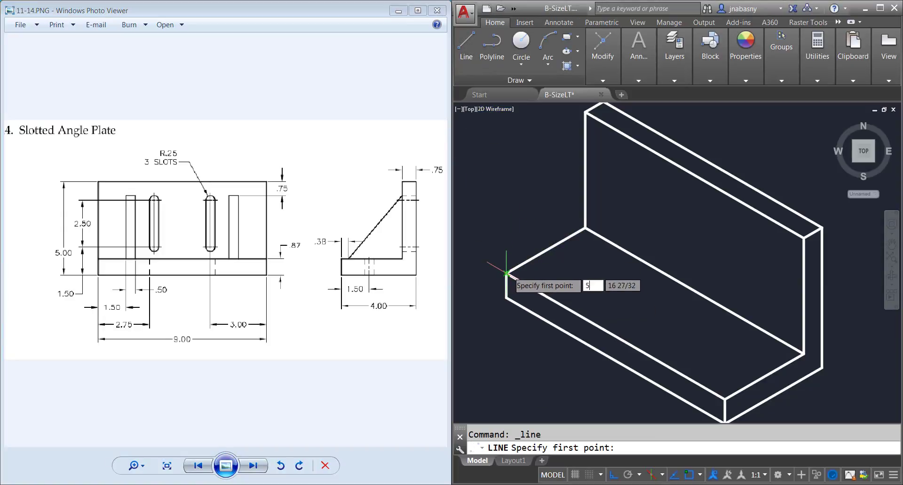
{"action": "key", "text": "Escape"}
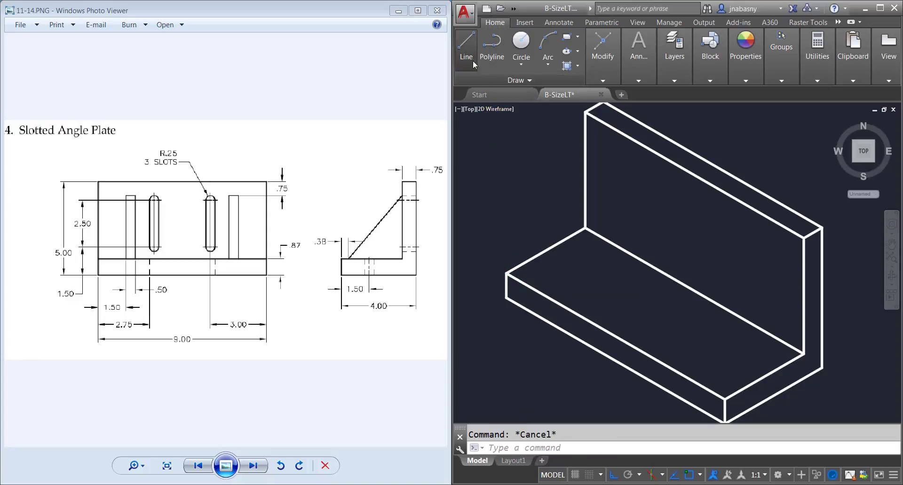
{"action": "left_click", "coordinate": [466, 44]}
{"action": "key", "text": "F5"}
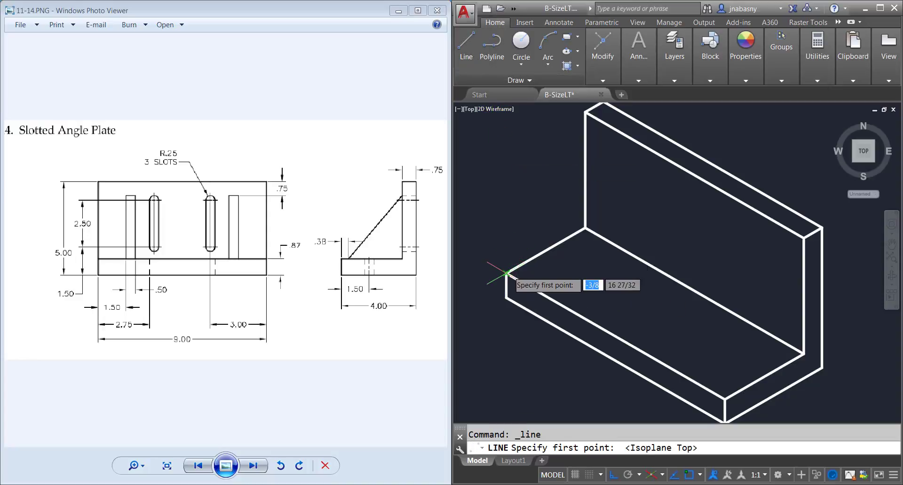
{"action": "left_click", "coordinate": [506, 272]}
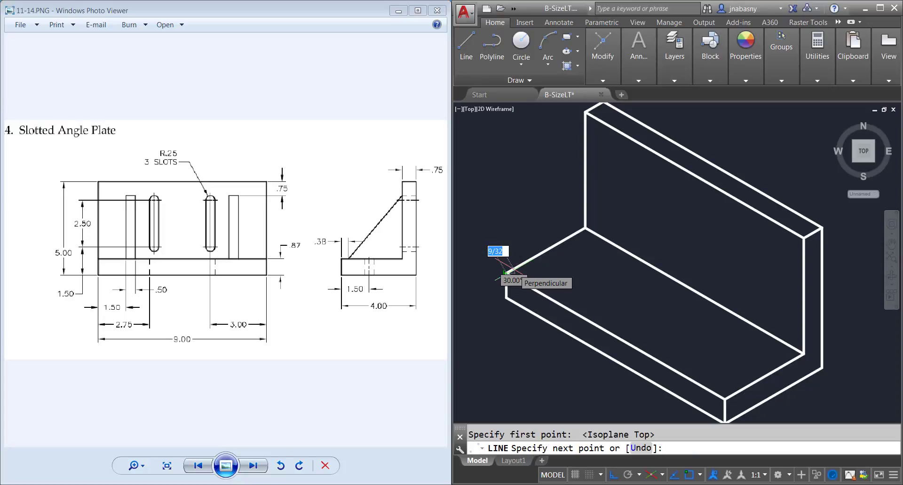
{"action": "type", "text": ".38"}
{"action": "key", "text": "Return"}
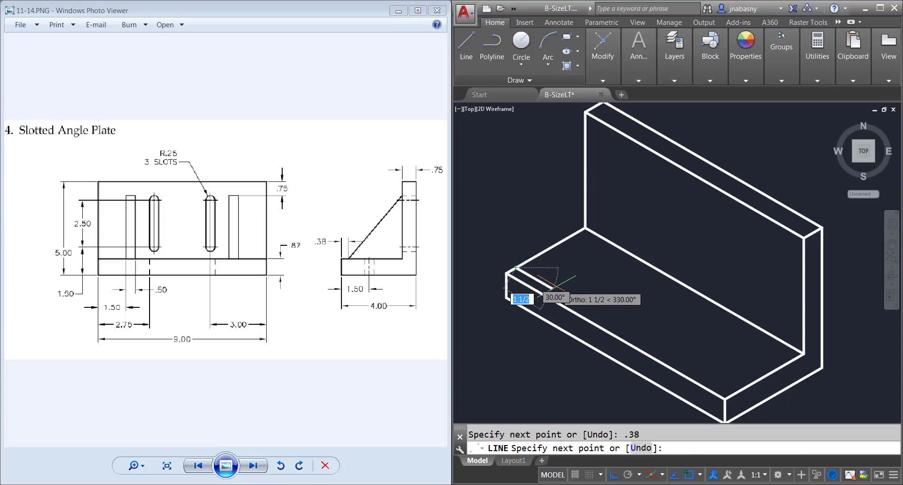
Step: Continue the line across the base's upper face with 1.5 and .5 segments at 330°, parallel to the front edge
{"action": "type", "text": "1"}
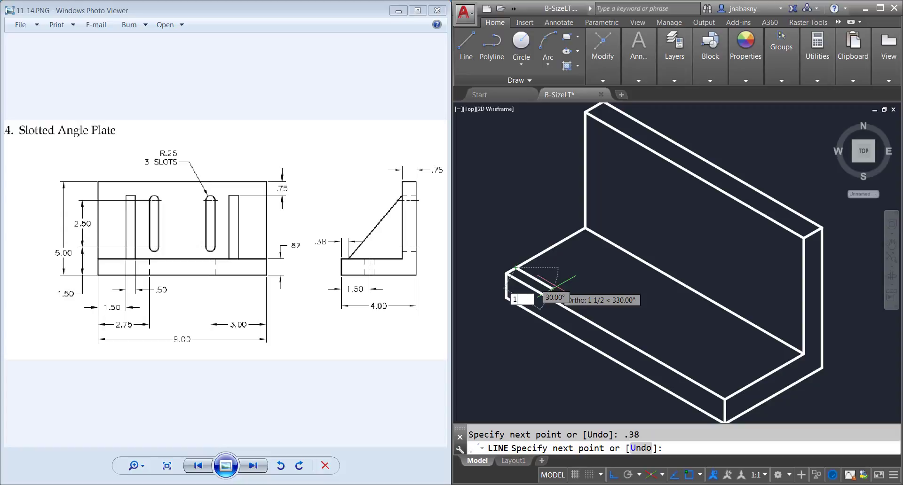
{"action": "type", "text": ".5"}
{"action": "key", "text": "Return"}
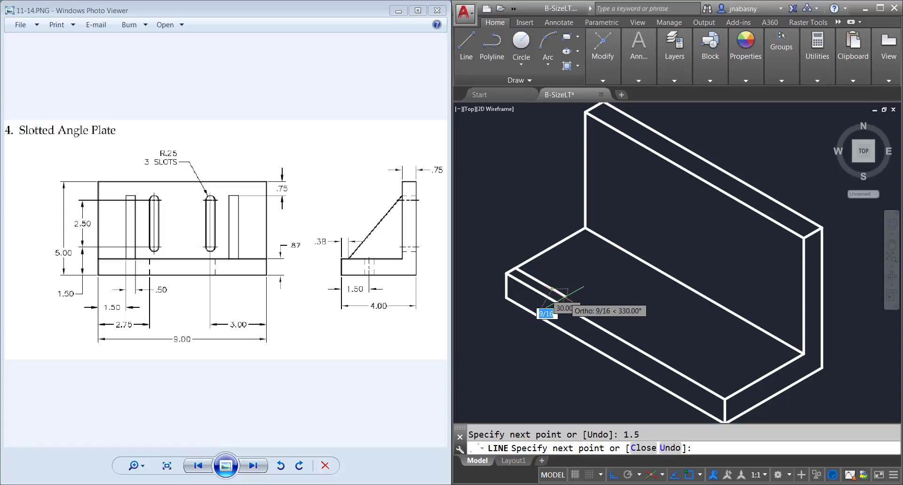
{"action": "type", "text": ".5"}
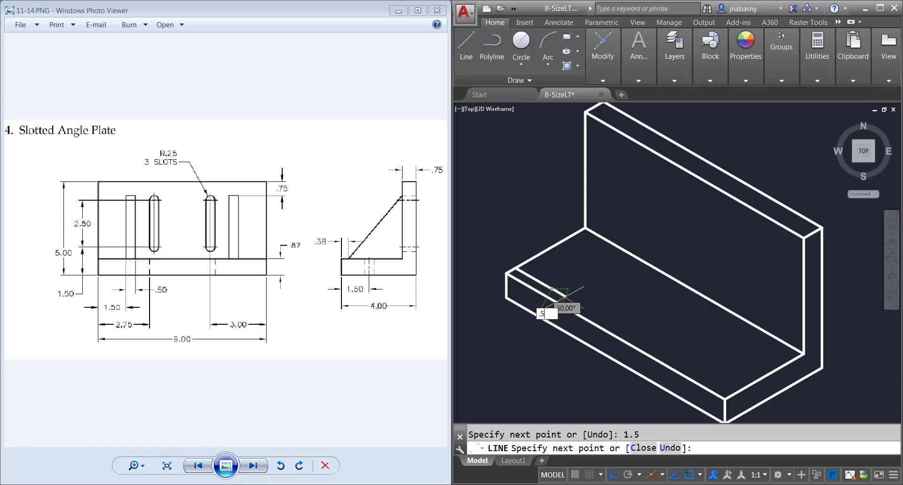
{"action": "key", "text": "Return"}
{"action": "key", "text": "Return"}
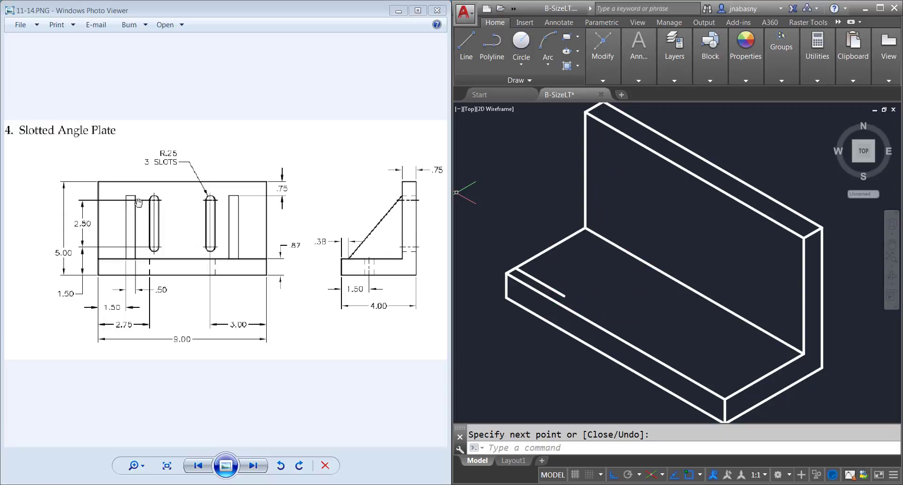
Step: Draw a .75 line straight down from the upper front corner at the far end of the upright leg
{"action": "left_click", "coordinate": [470, 50]}
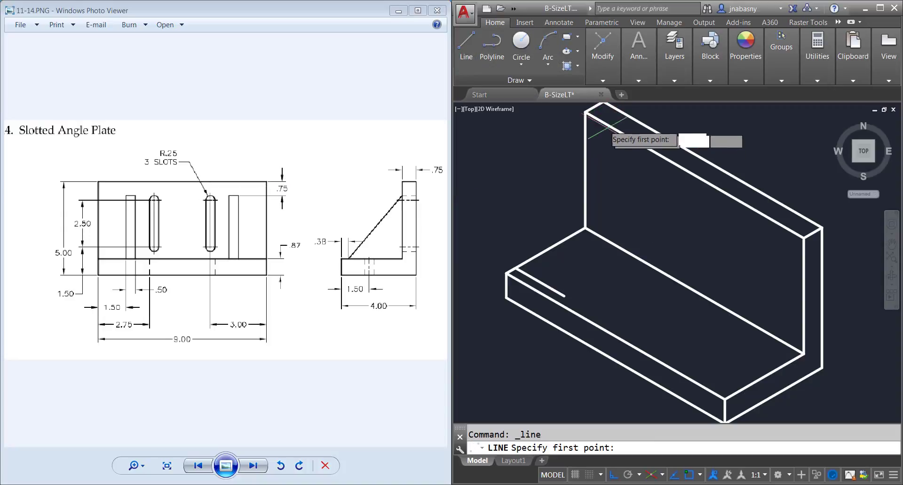
{"action": "left_click", "coordinate": [585, 112]}
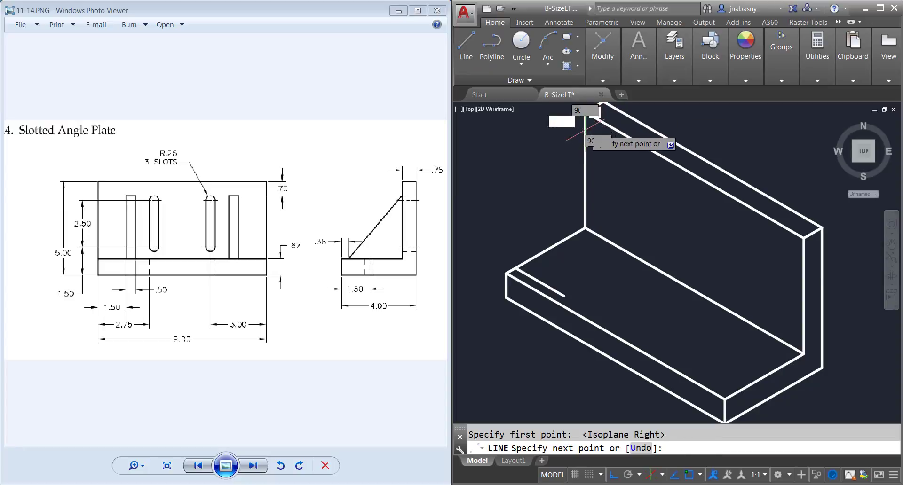
{"action": "type", "text": ".75"}
{"action": "key", "text": "Return"}
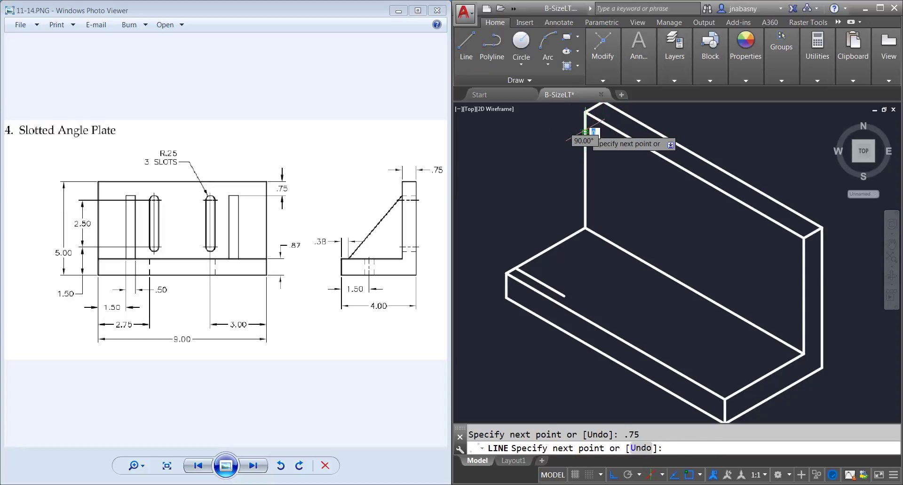
Step: Continue the line across the upright leg's face with 1.5 and .5 segments, parallel to its top edge
{"action": "key", "text": "F5"}
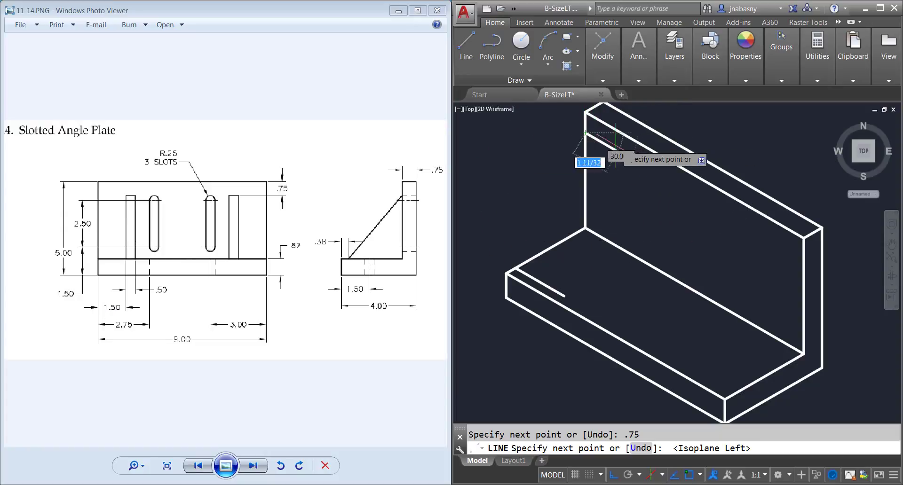
{"action": "type", "text": "1.5"}
{"action": "key", "text": "Return"}
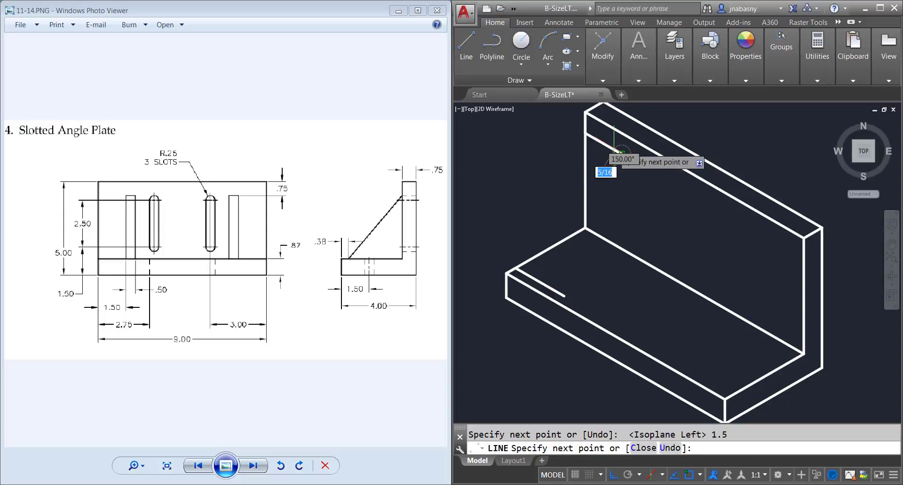
{"action": "left_click", "coordinate": [637, 160]}
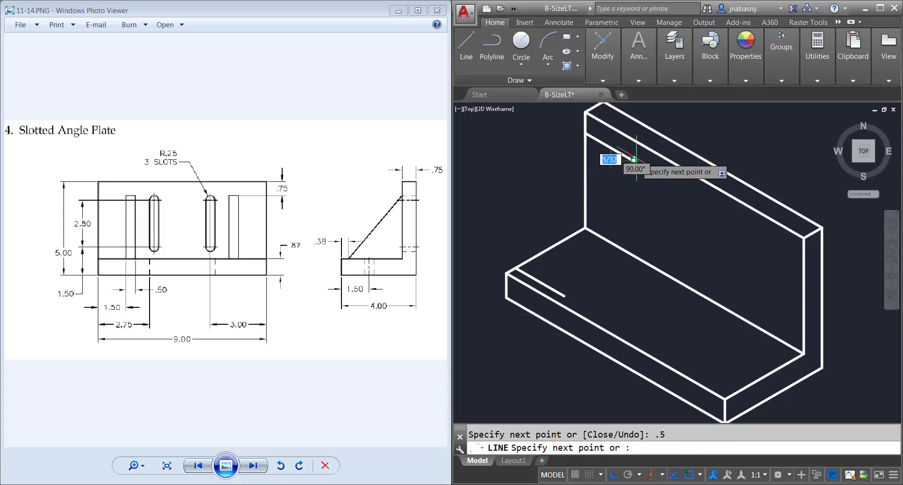
{"action": "key", "text": "Return"}
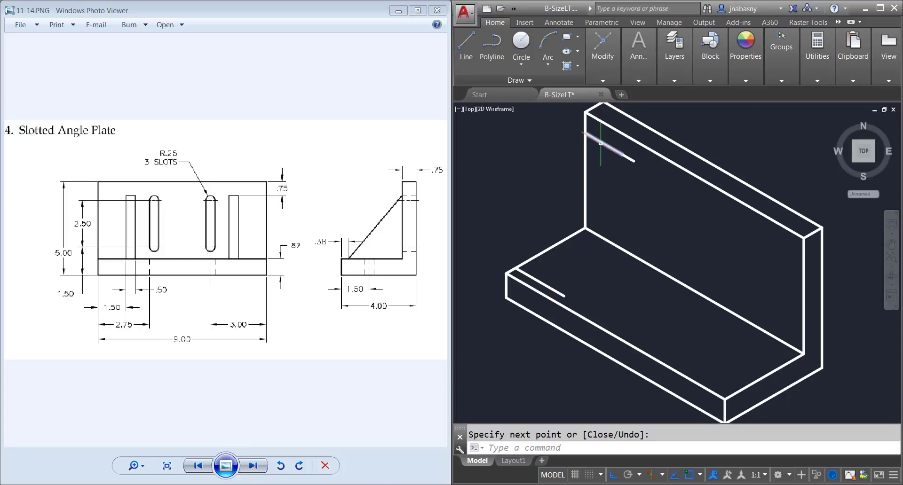
Step: Draw the rib's outer sloped edge, joining the end of the upright leg's .5 segment to the end of the base's .5 segment
{"action": "left_click", "coordinate": [466, 47]}
{"action": "left_click", "coordinate": [633, 161]}
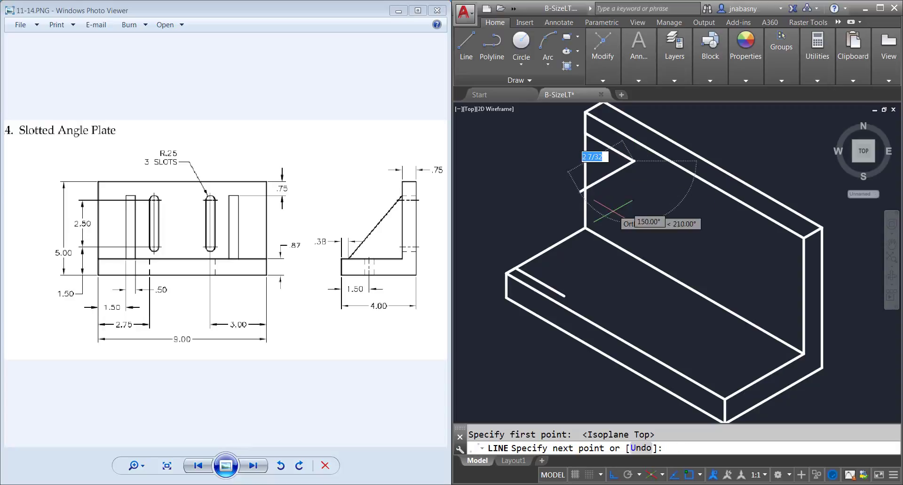
{"action": "key", "text": "F5"}
{"action": "key", "text": "F5"}
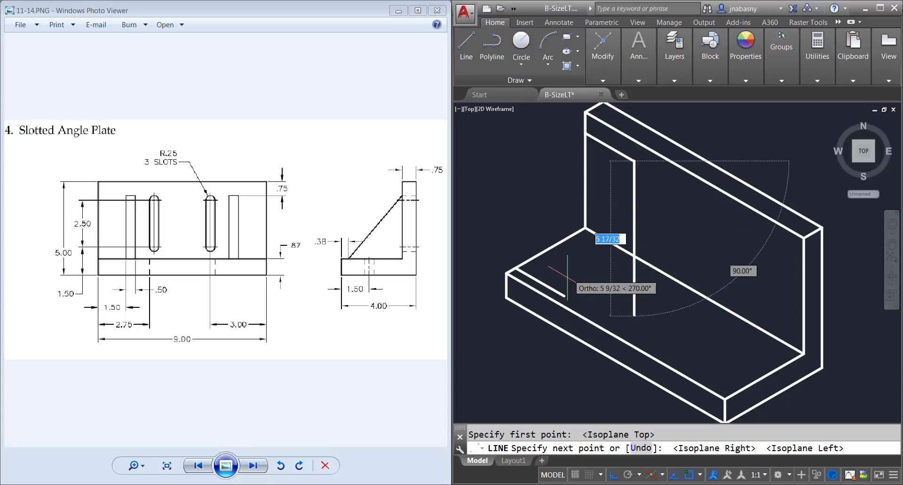
{"action": "key", "text": "F5"}
{"action": "key", "text": "F5"}
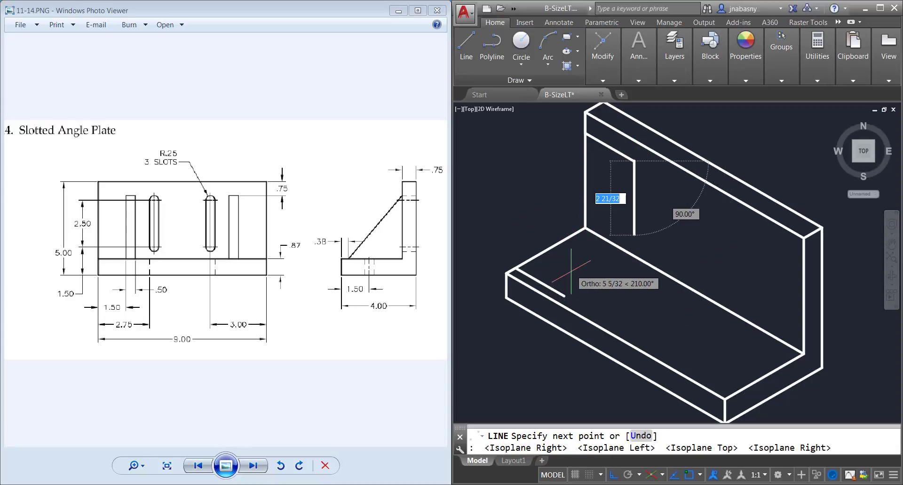
{"action": "left_click", "coordinate": [564, 296]}
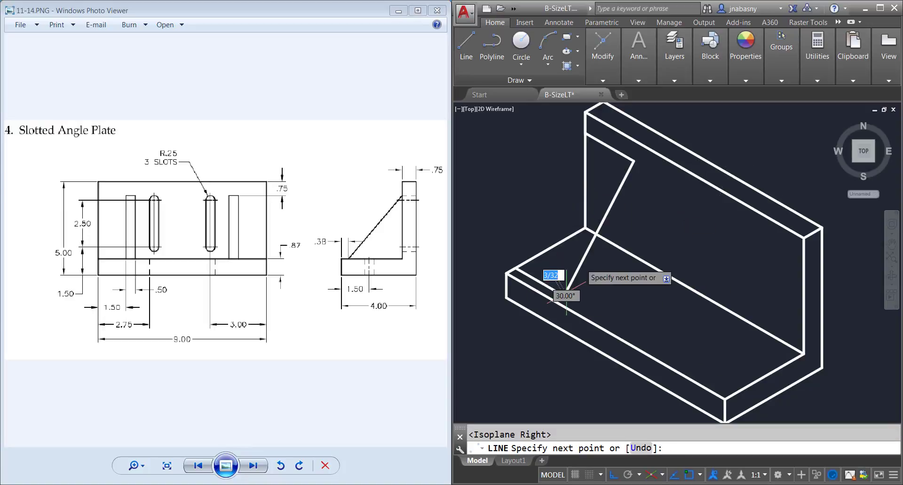
{"action": "key", "text": "Return"}
{"action": "key", "text": "Return"}
Step: Draw the rib's second sloped edge between the starts of the two .5 segments
{"action": "left_click", "coordinate": [622, 154]}
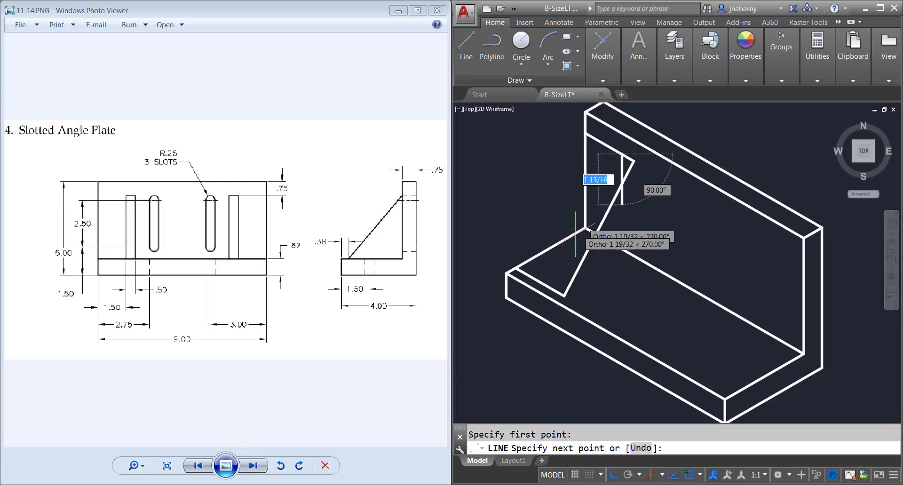
{"action": "left_click", "coordinate": [552, 288]}
{"action": "key", "text": "Return"}
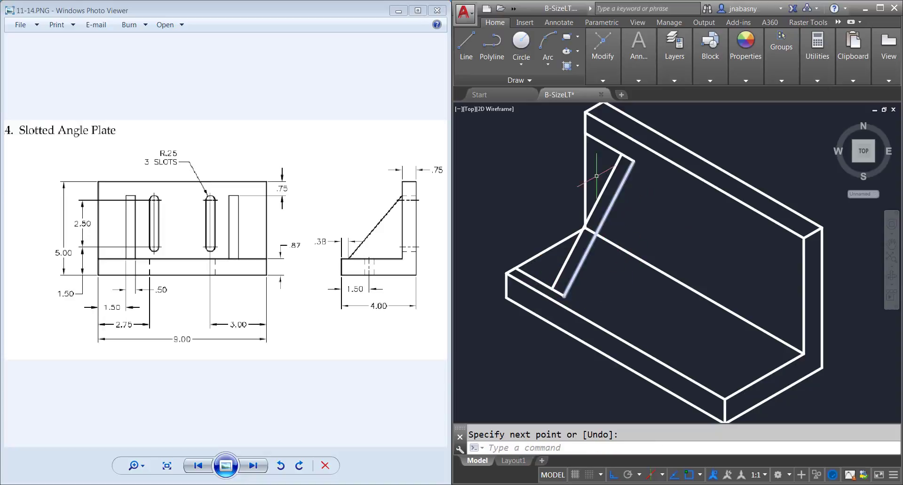
Step: Draw a 30° line from the foot of the rib's outer sloped edge across the base to just past the inside corner edge
{"action": "left_click", "coordinate": [466, 47]}
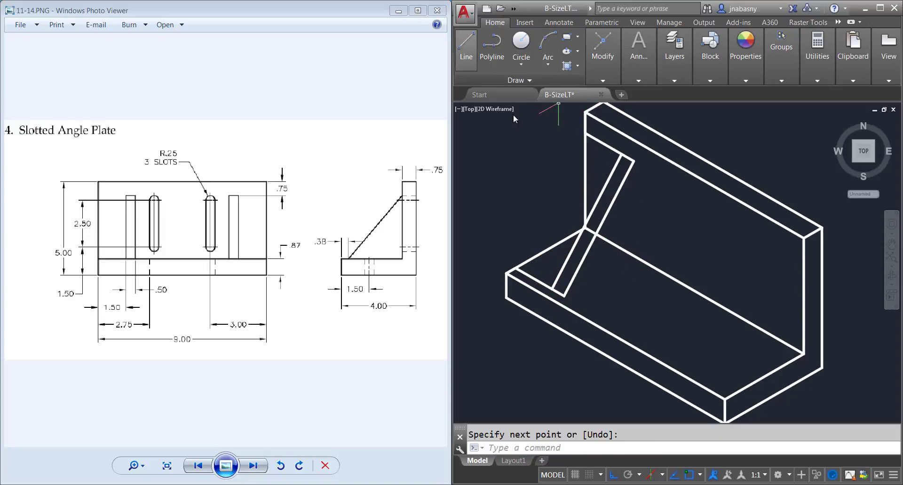
{"action": "left_click", "coordinate": [470, 49]}
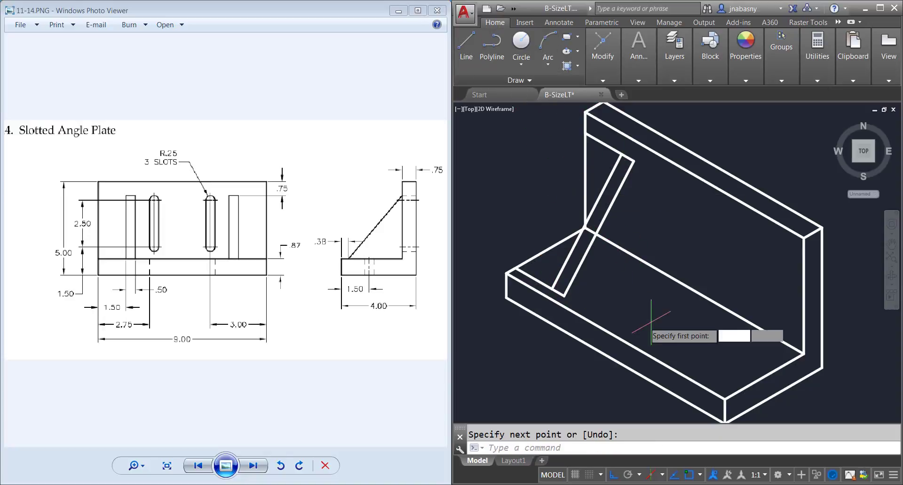
{"action": "left_click", "coordinate": [564, 296]}
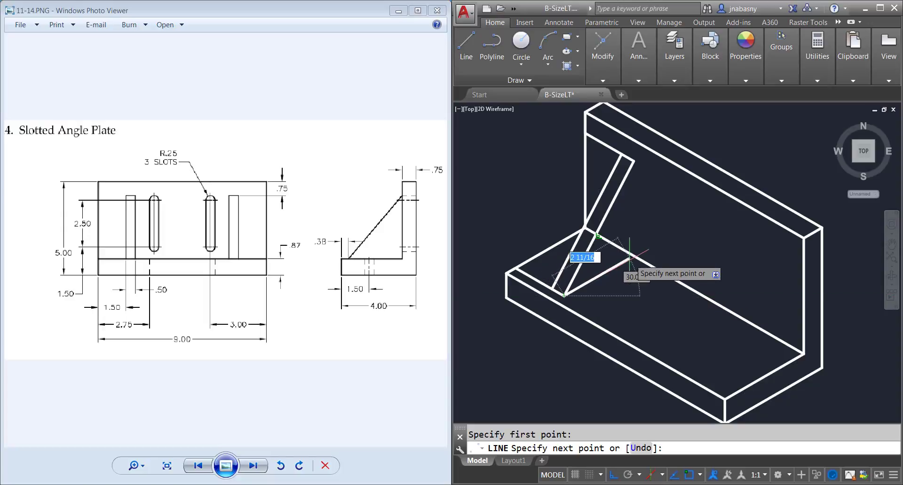
{"action": "left_click", "coordinate": [651, 245]}
{"action": "key", "text": "Return"}
{"action": "key", "text": "Return"}
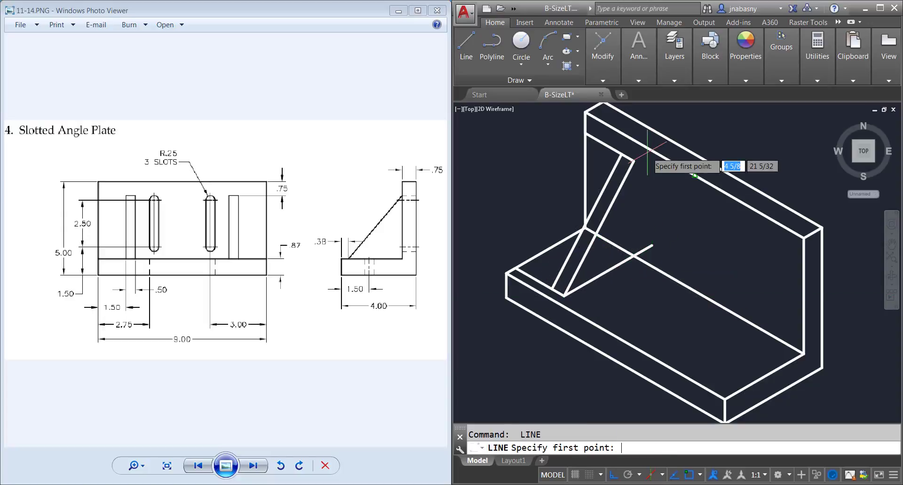
Step: Draw a vertical line from the top of the rib's outer sloped edge down to the inside corner edge
{"action": "left_click", "coordinate": [634, 161]}
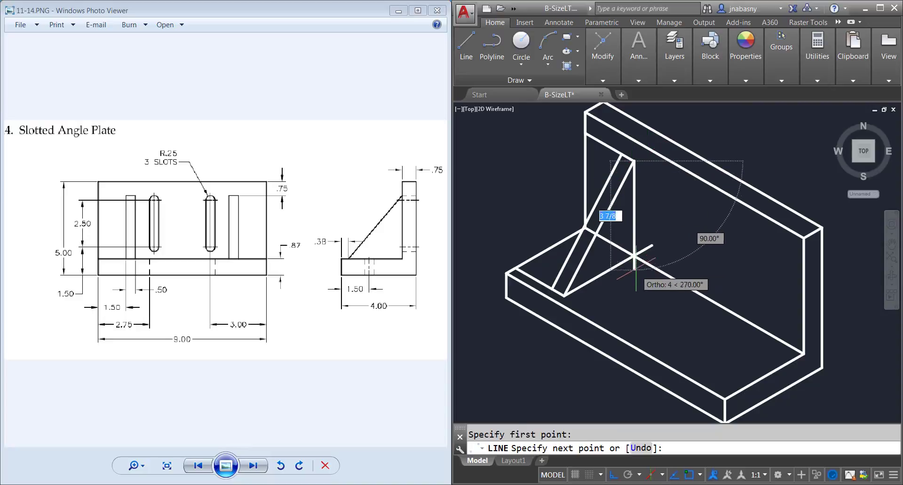
{"action": "left_click", "coordinate": [635, 256]}
{"action": "key", "text": "Return"}
Step: Trim the overhanging end of the rib's base line and the inside corner edge behind the rib, and erase the edge's leftover piece
{"action": "type", "text": "ts or"}
{"action": "key", "text": "Return"}
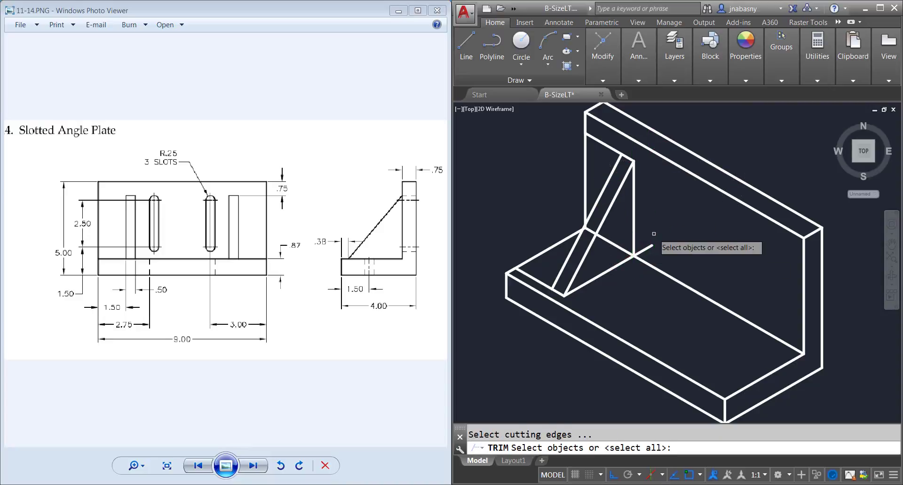
{"action": "left_click", "coordinate": [708, 328]}
{"action": "left_click", "coordinate": [595, 189]}
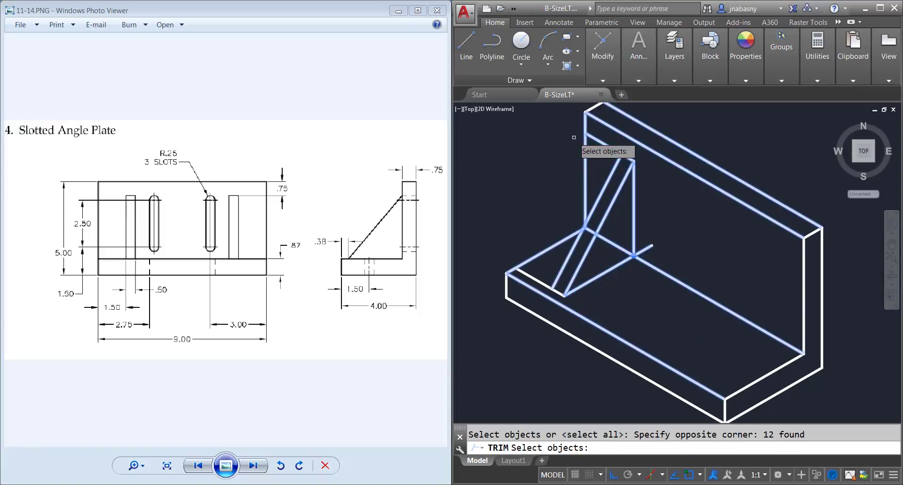
{"action": "key", "text": "Return"}
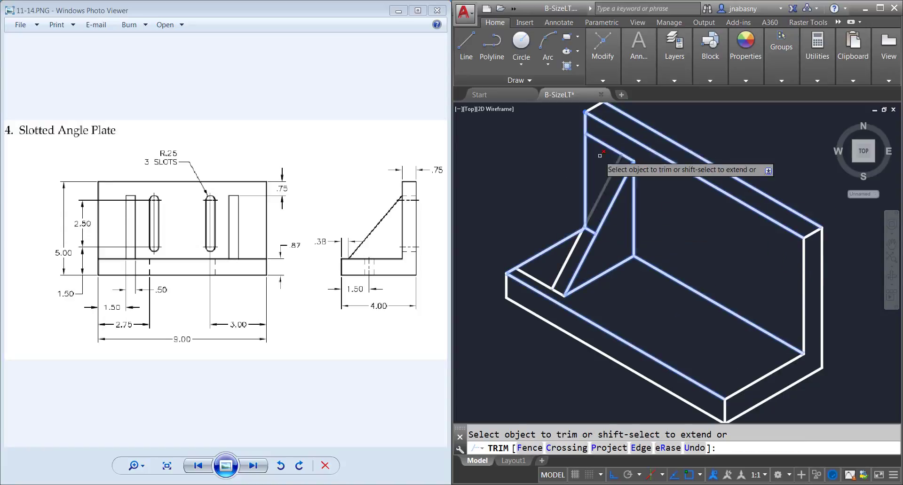
{"action": "key", "text": "Return"}
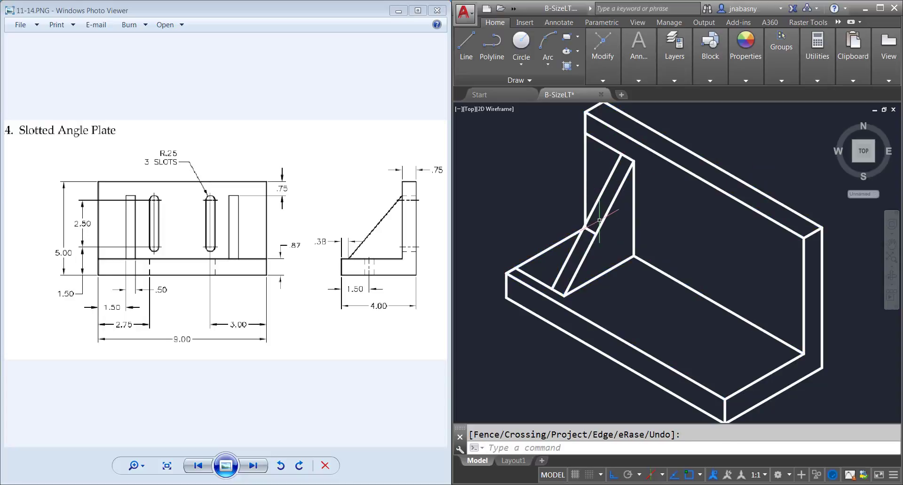
{"action": "key", "text": "Delete"}
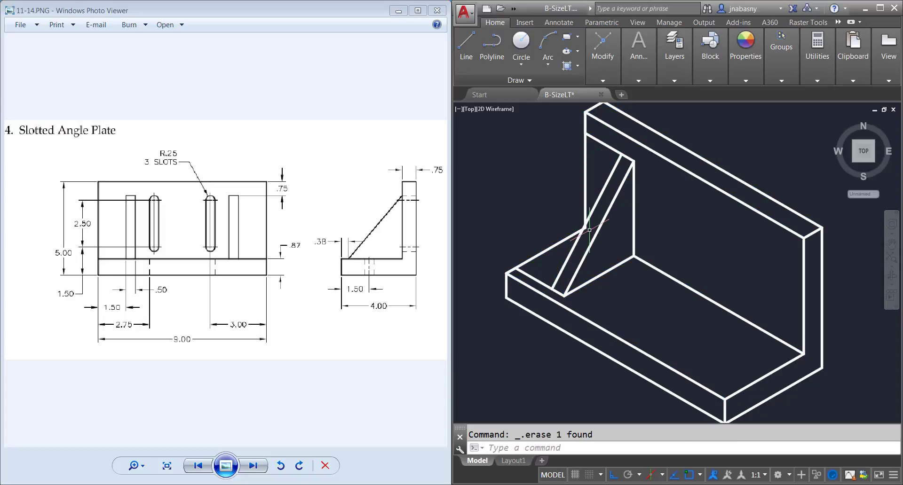
Step: Erase the leftover construction lines running from the rib's top to the upright plate's end edge and from the rib's foot to the base's end
{"action": "left_click", "coordinate": [613, 159]}
{"action": "left_click", "coordinate": [595, 135]}
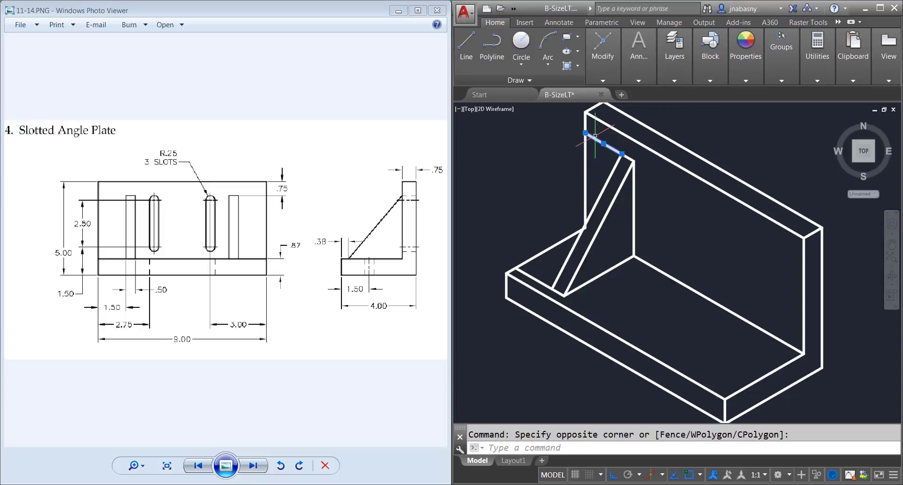
{"action": "key", "text": "Delete"}
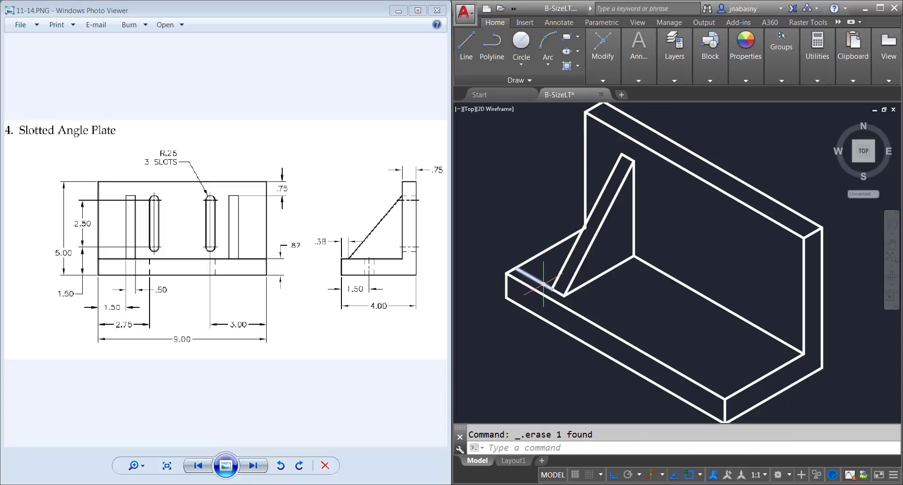
{"action": "left_click", "coordinate": [543, 285]}
{"action": "type", "text": "tr"}
{"action": "key", "text": "Return"}
{"action": "left_click", "coordinate": [641, 293]}
{"action": "left_click", "coordinate": [550, 207]}
{"action": "key", "text": "Return"}
{"action": "scroll", "coordinate": [588, 232], "scroll_direction": "up", "scroll_amount": 4}
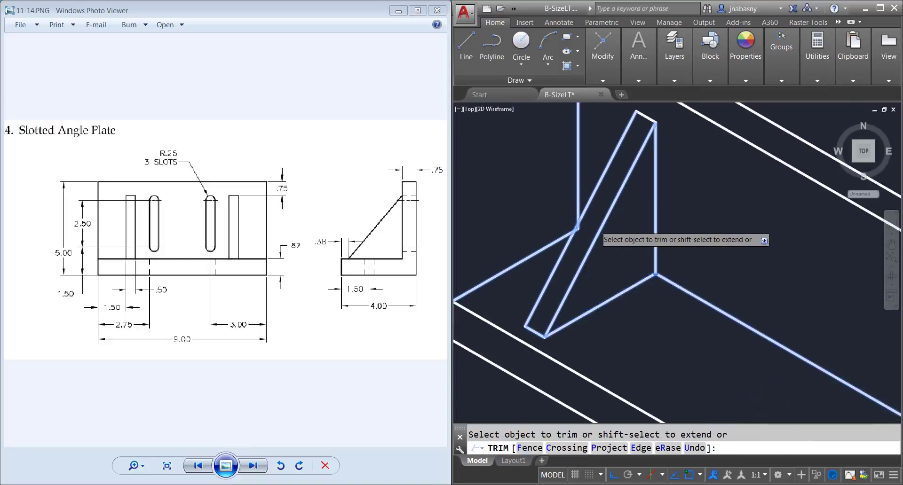
{"action": "scroll", "coordinate": [567, 230], "scroll_direction": "down", "scroll_amount": 4}
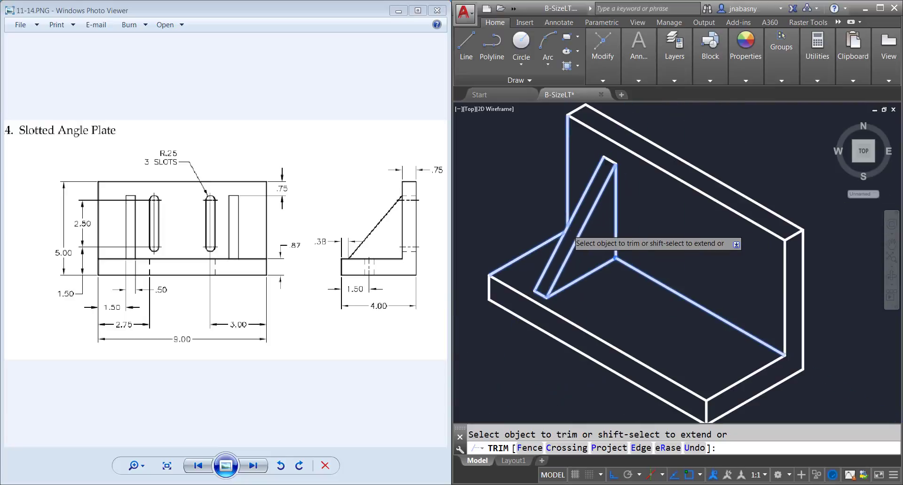
{"action": "key", "text": "Escape"}
Step: Draw a .38 segment at 30° from the base's front top corner, followed by a 1.5 segment at 150° parallel to the front edge
{"action": "middle_click_drag", "start_coordinate": [615, 278], "coordinate": [632, 286]}
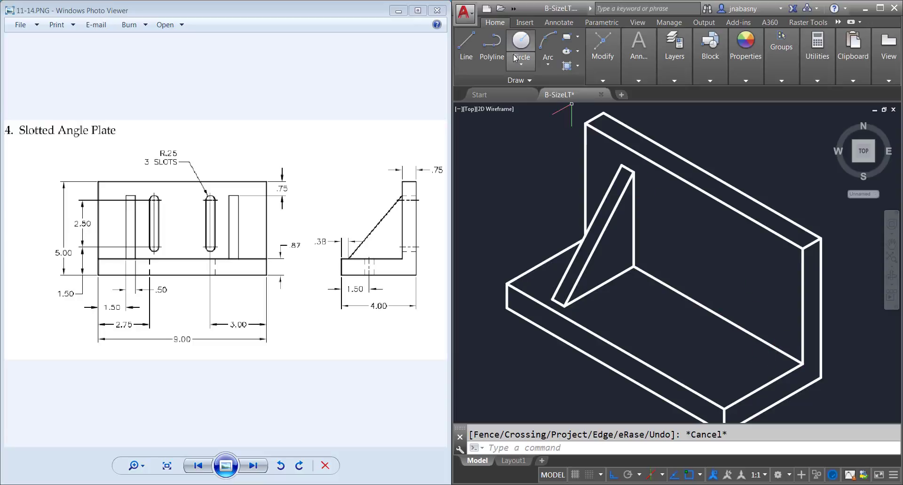
{"action": "left_click", "coordinate": [473, 55]}
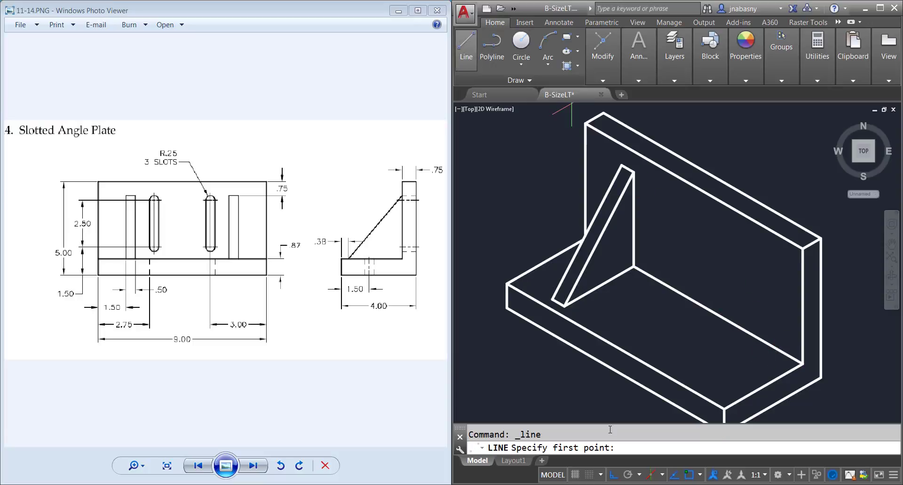
{"action": "left_click", "coordinate": [725, 409]}
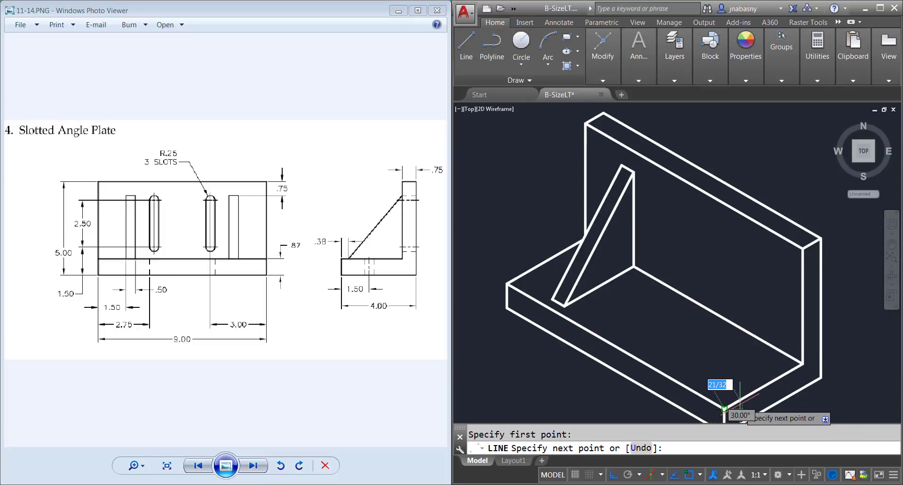
{"action": "type", "text": ".38"}
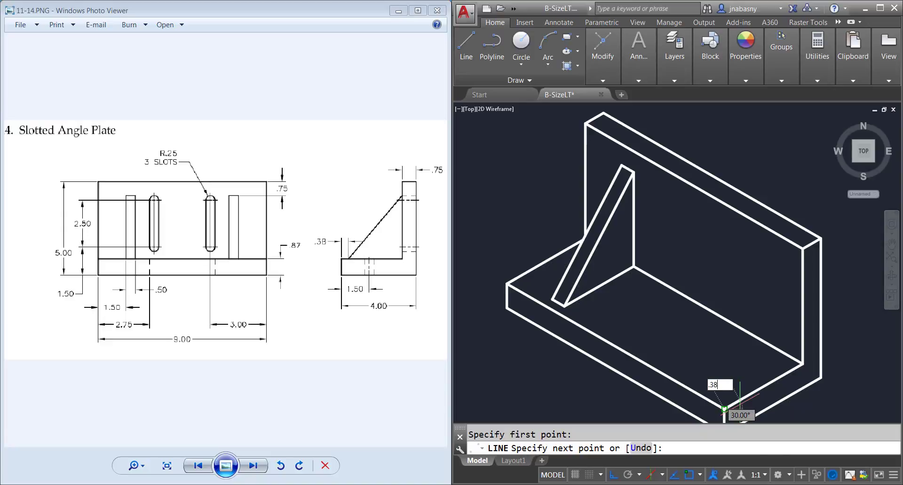
{"action": "key", "text": "Return"}
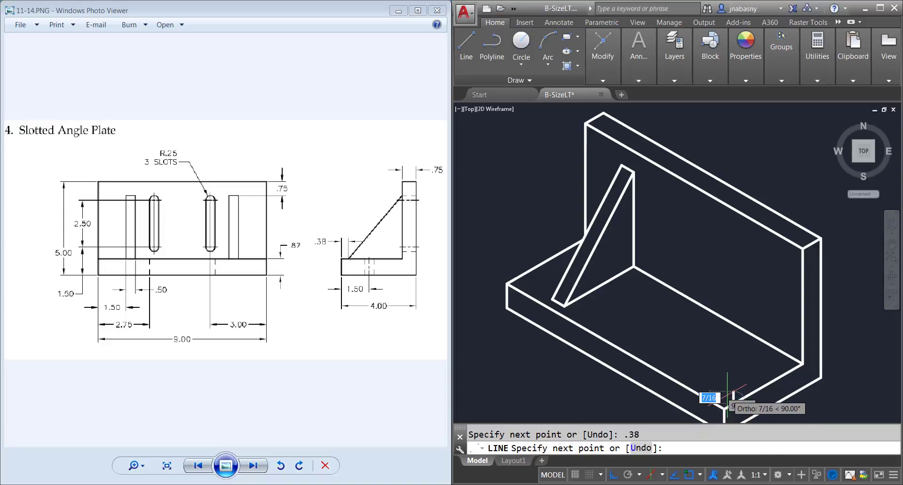
{"action": "key", "text": "F5"}
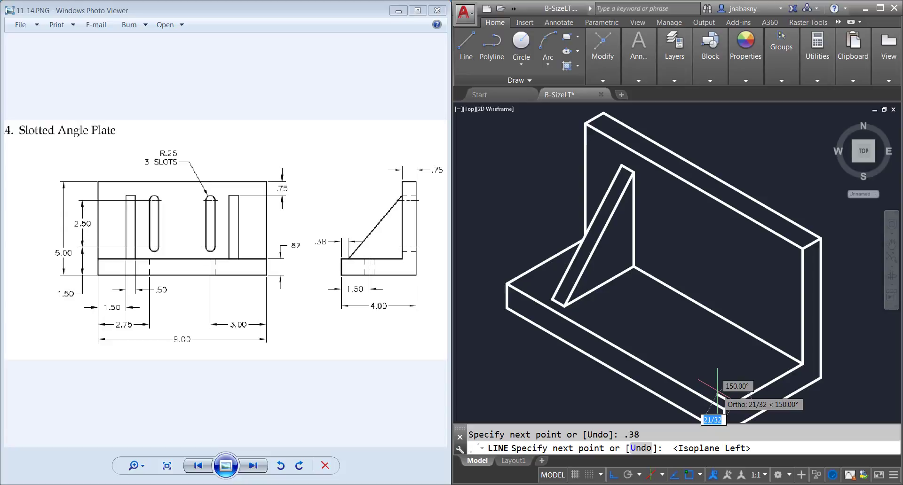
{"action": "type", "text": "1.5"}
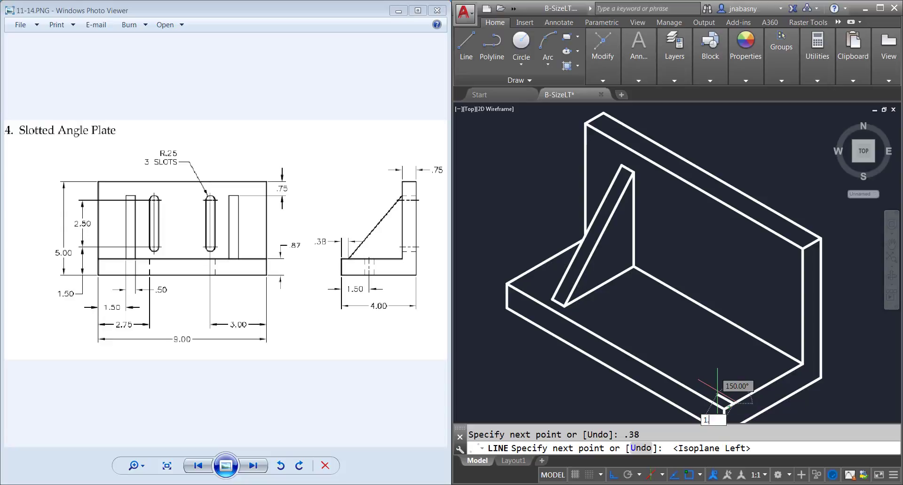
{"action": "key", "text": "Return"}
{"action": "key", "text": "Return"}
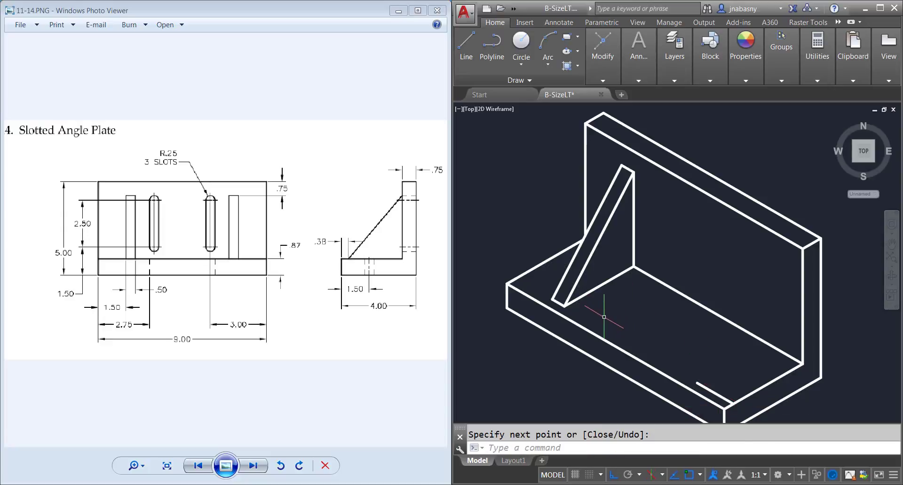
Step: Copy the complete rib from its outer foot corner 5.5 along the base to the free end of the 1.5 segment
{"action": "left_click", "coordinate": [604, 317]}
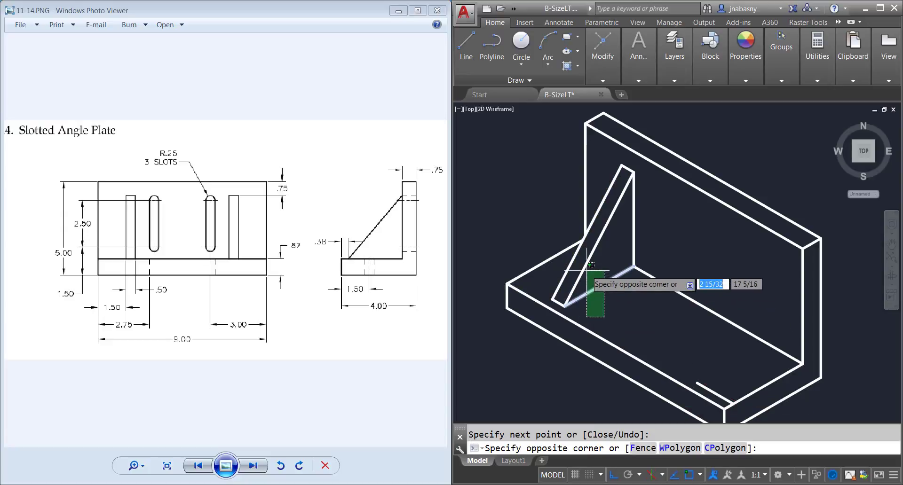
{"action": "key", "text": "Escape"}
{"action": "left_click", "coordinate": [605, 160]}
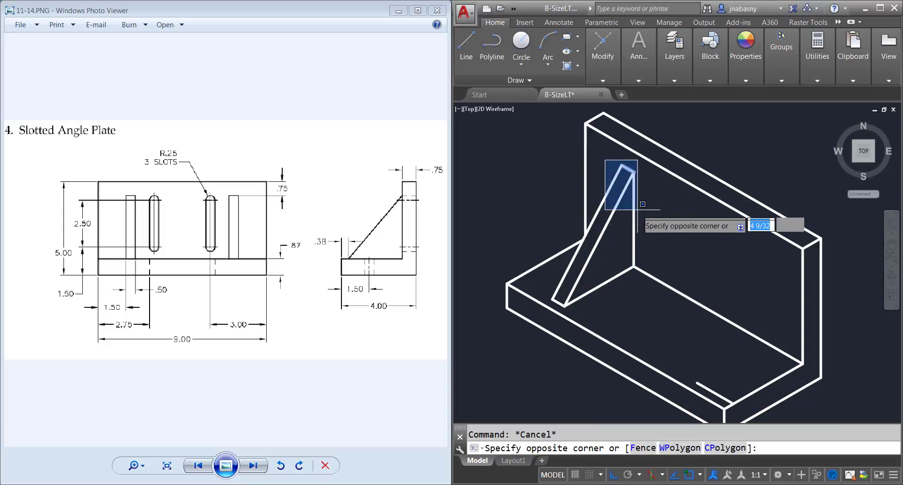
{"action": "left_click", "coordinate": [644, 292]}
{"action": "left_click", "coordinate": [595, 197]}
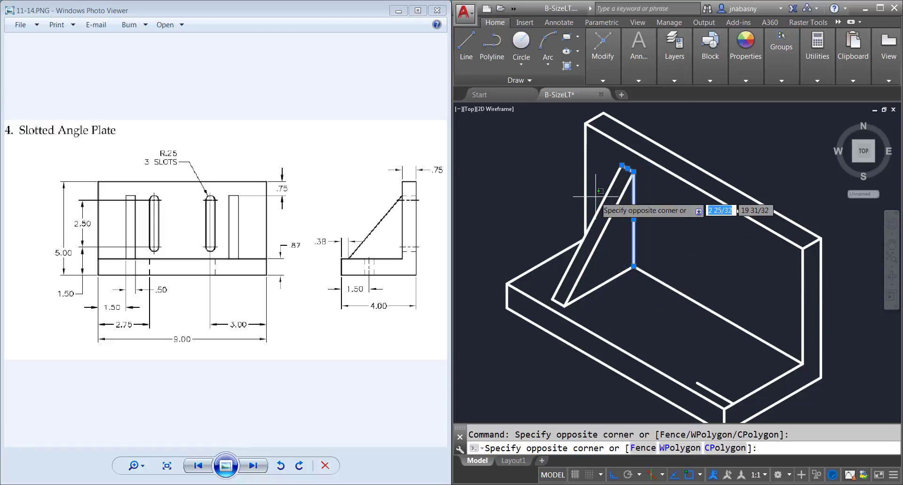
{"action": "left_click", "coordinate": [598, 195]}
{"action": "left_click", "coordinate": [615, 229]}
{"action": "left_click", "coordinate": [597, 192]}
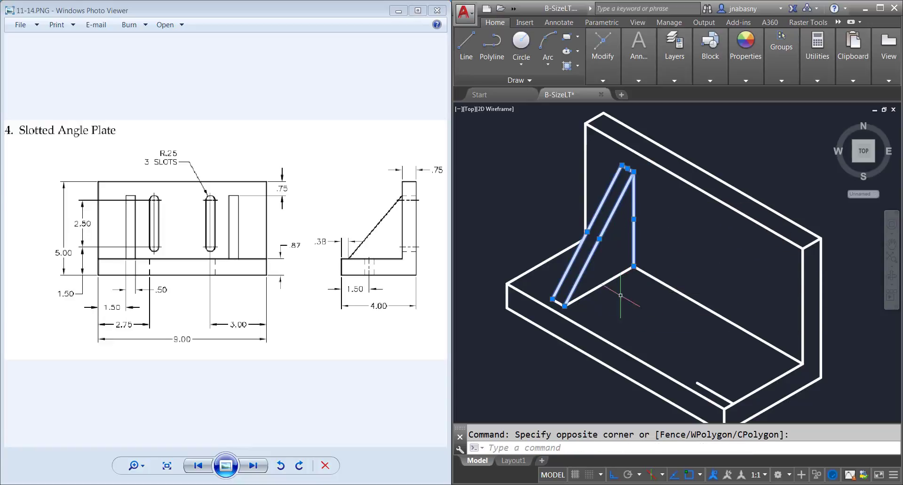
{"action": "left_click", "coordinate": [626, 327]}
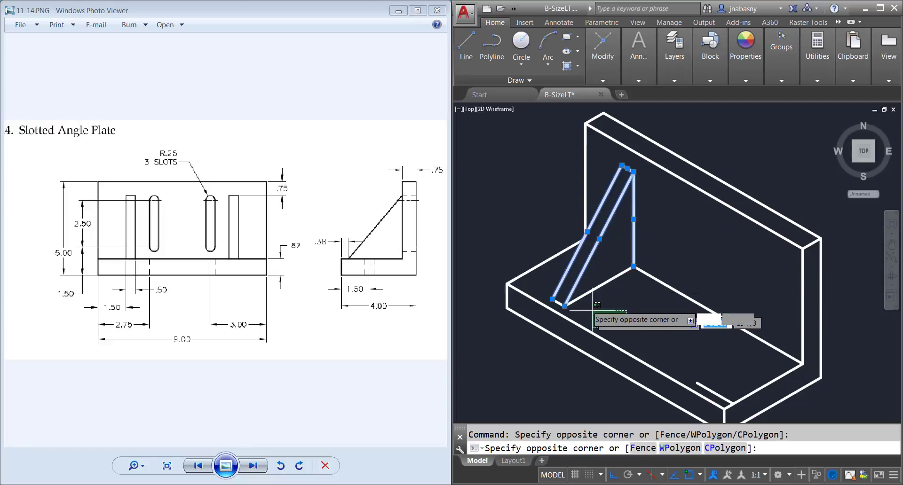
{"action": "left_click", "coordinate": [596, 281]}
{"action": "left_click", "coordinate": [575, 308]}
{"action": "left_click", "coordinate": [559, 301]}
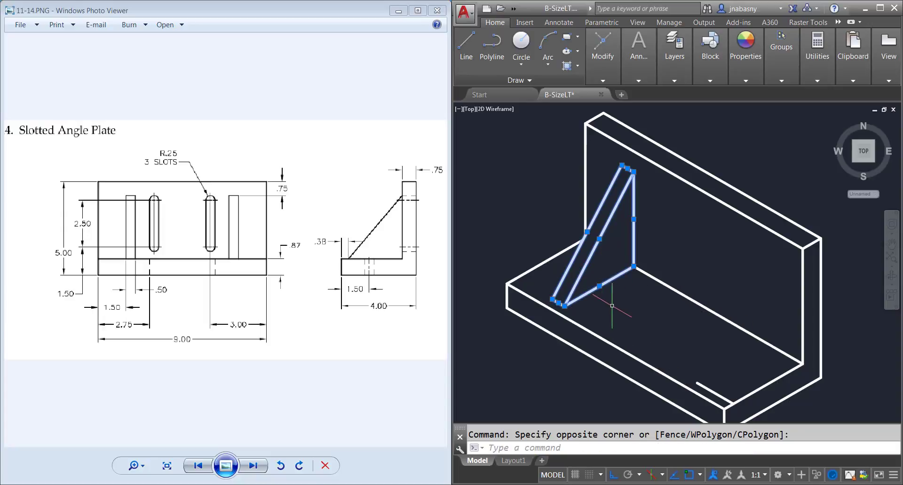
{"action": "type", "text": "co"}
{"action": "key", "text": "Return"}
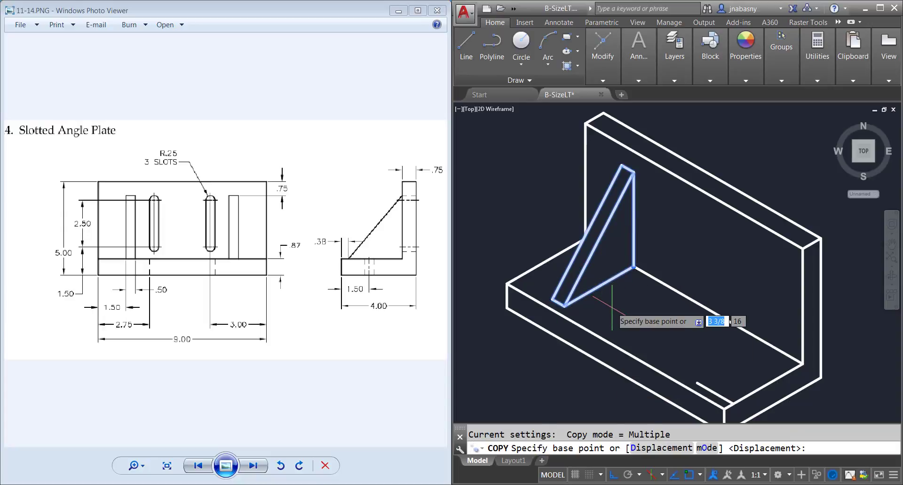
{"action": "left_click", "coordinate": [565, 306]}
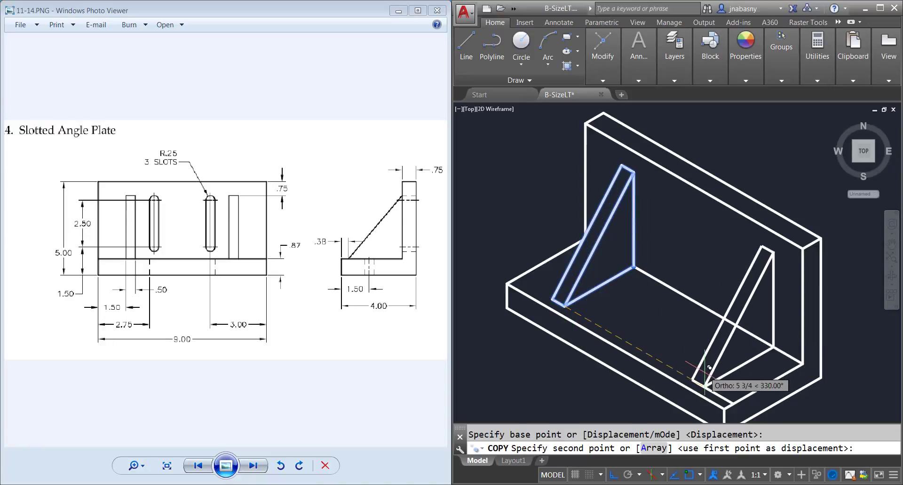
{"action": "type", "text": "5.5"}
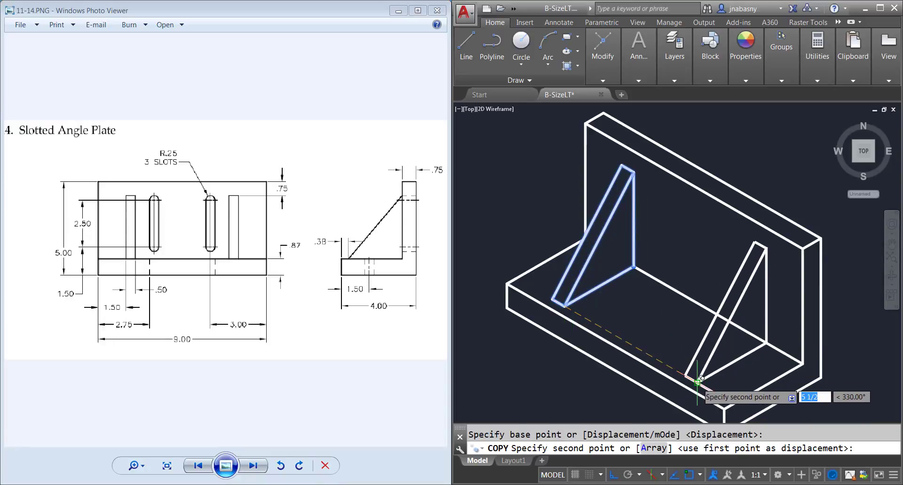
{"action": "key", "text": "Return"}
{"action": "key", "text": "Return"}
Step: Erase the 1.5 construction segment between the copied rib's foot and the base's end edge
{"action": "left_click", "coordinate": [726, 386]}
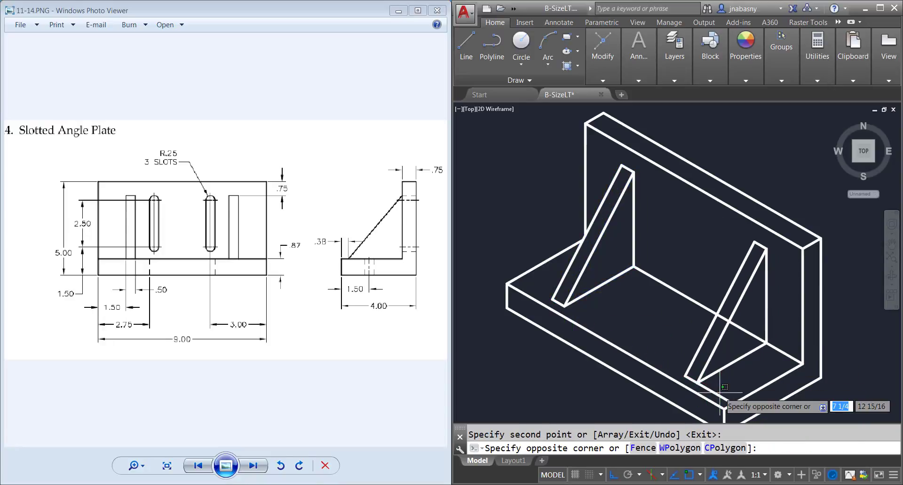
{"action": "left_click", "coordinate": [715, 398]}
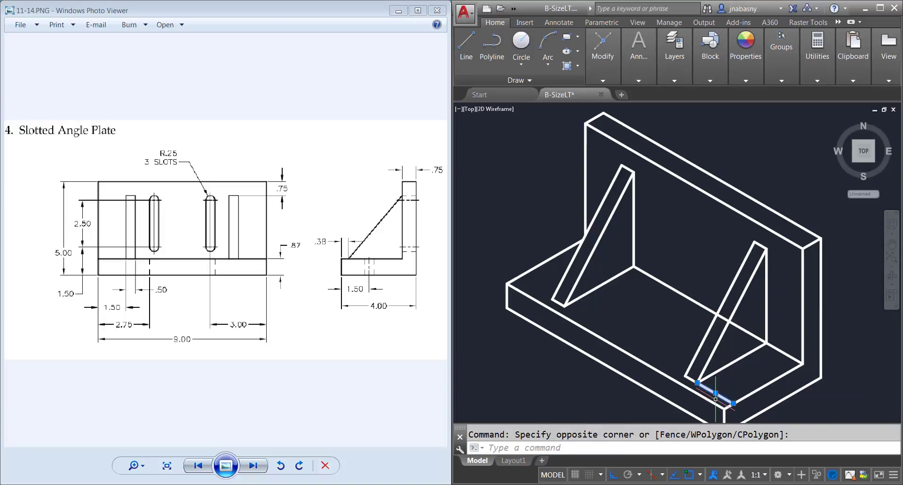
{"action": "key", "text": "Delete"}
Step: Trim the parts of the inside corner edge that pass behind the copied rib's sloped face and triangular side
{"action": "type", "text": "tr"}
{"action": "key", "text": "Return"}
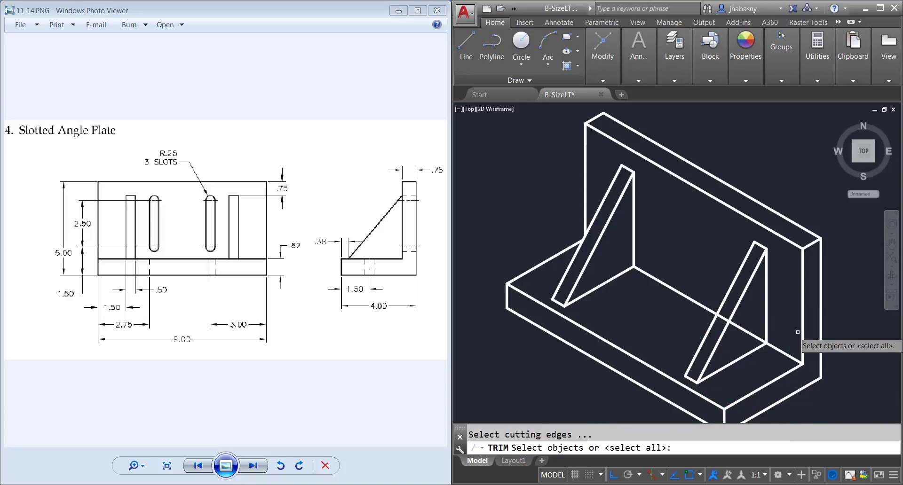
{"action": "left_click", "coordinate": [769, 369]}
{"action": "left_click", "coordinate": [631, 230]}
{"action": "key", "text": "Return"}
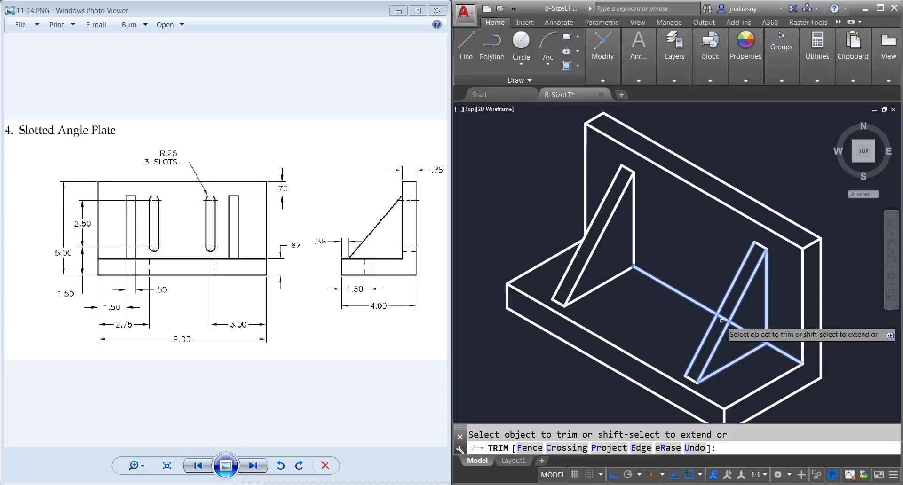
{"action": "left_click", "coordinate": [722, 318]}
{"action": "left_click", "coordinate": [749, 331]}
{"action": "left_click", "coordinate": [750, 331]}
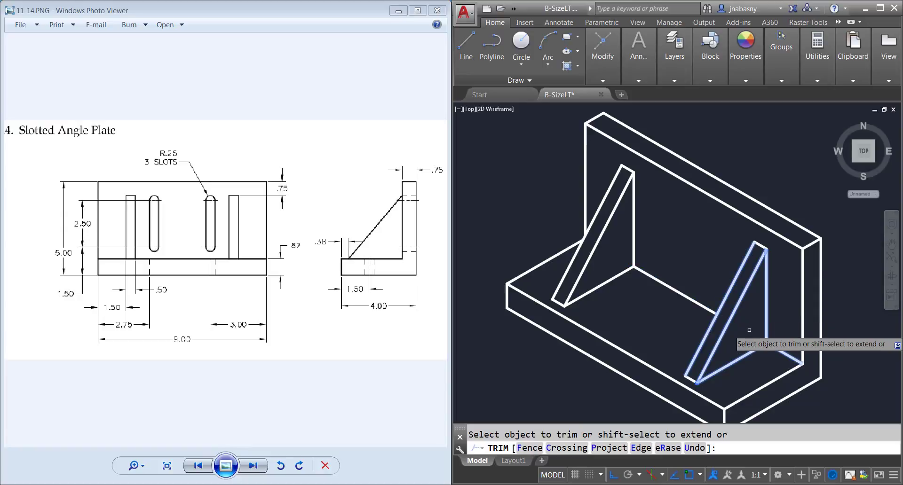
{"action": "key", "text": "Escape"}
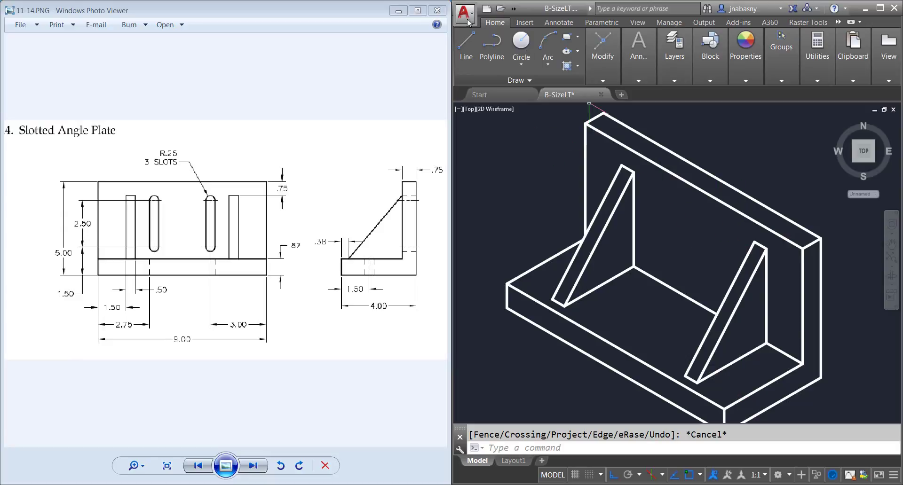
Step: Draw a line 3 long at 150° along the inside corner edge from its front end, continuing with a .63 vertical segment upward
{"action": "left_click", "coordinate": [466, 44]}
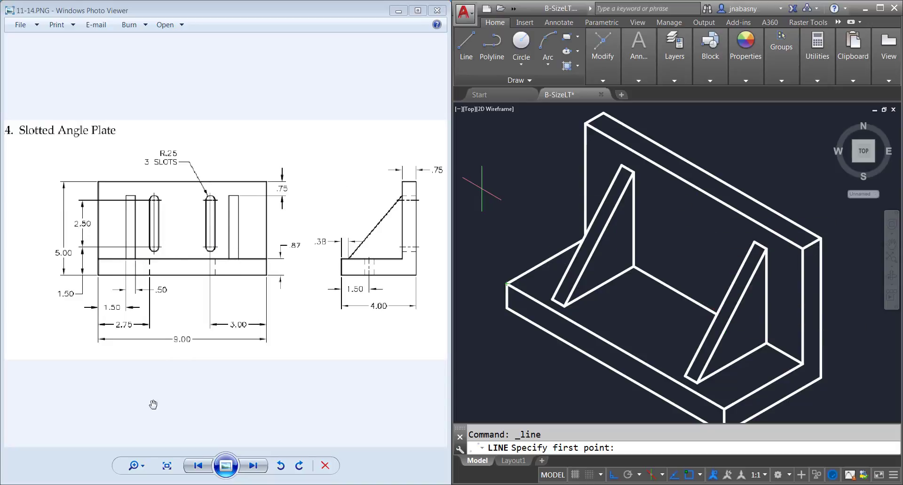
{"action": "key", "text": "alt+Tab"}
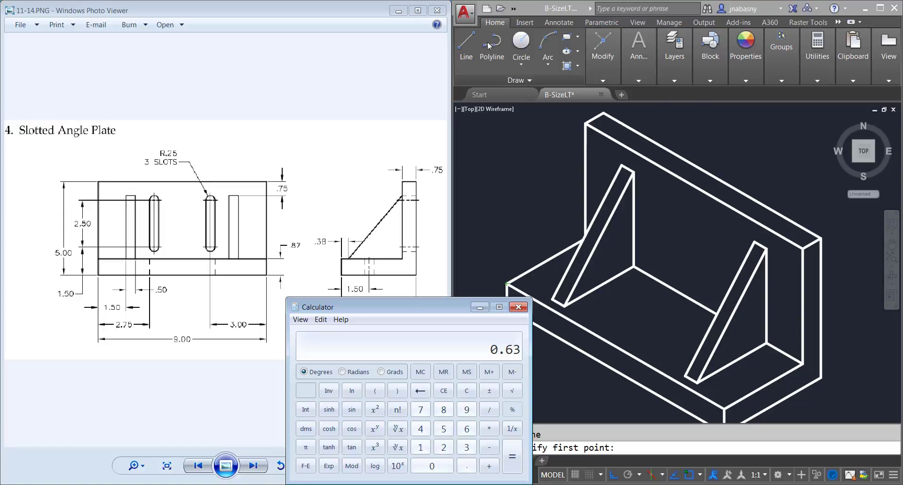
{"action": "left_click", "coordinate": [466, 44]}
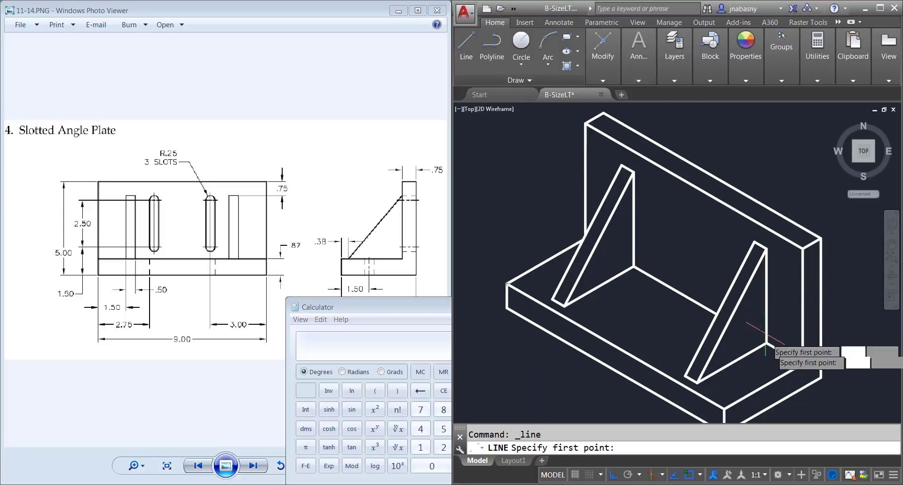
{"action": "left_click", "coordinate": [802, 362]}
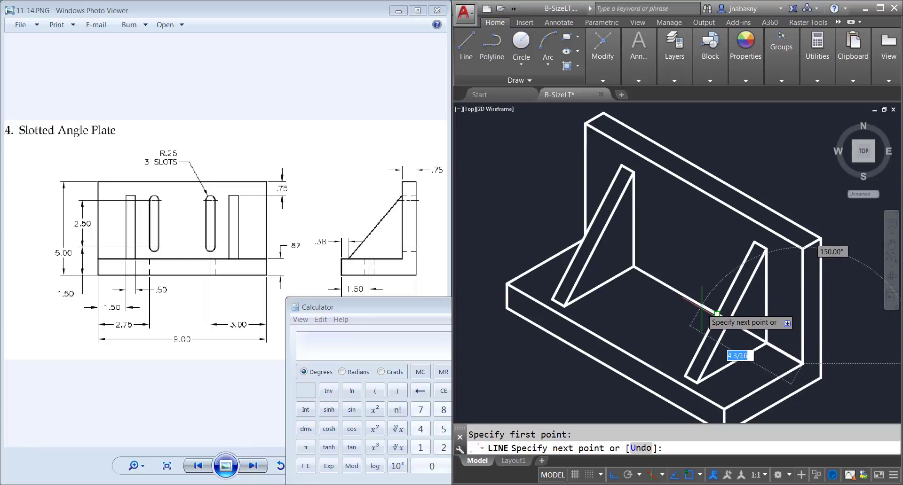
{"action": "type", "text": "3"}
{"action": "key", "text": "Return"}
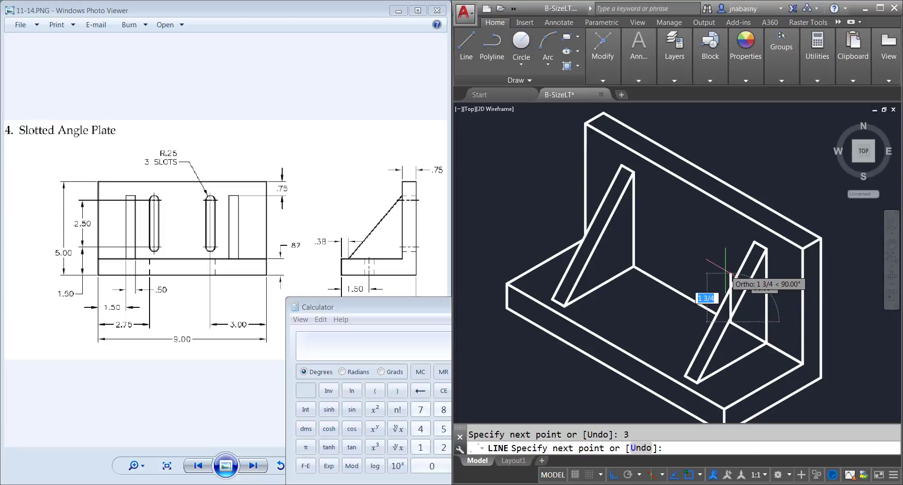
{"action": "key", "text": "BackSpace"}
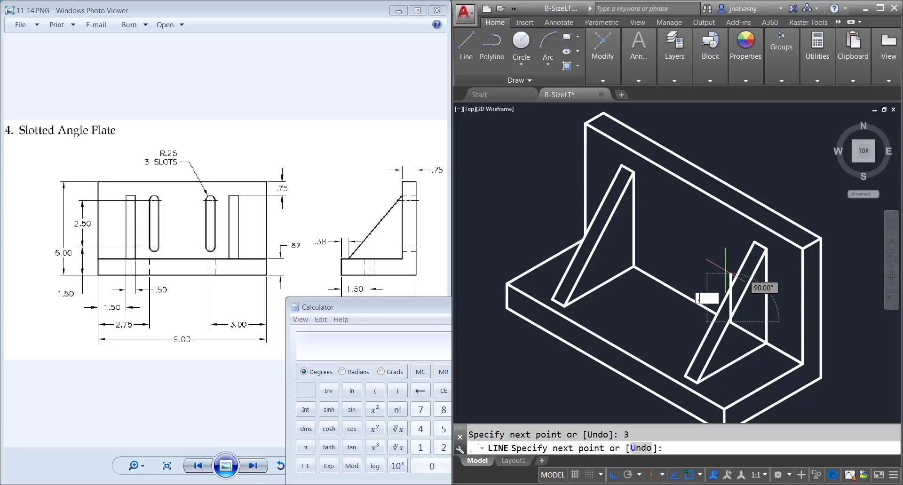
{"action": "type", "text": ".63"}
{"action": "key", "text": "Return"}
{"action": "key", "text": "Return"}
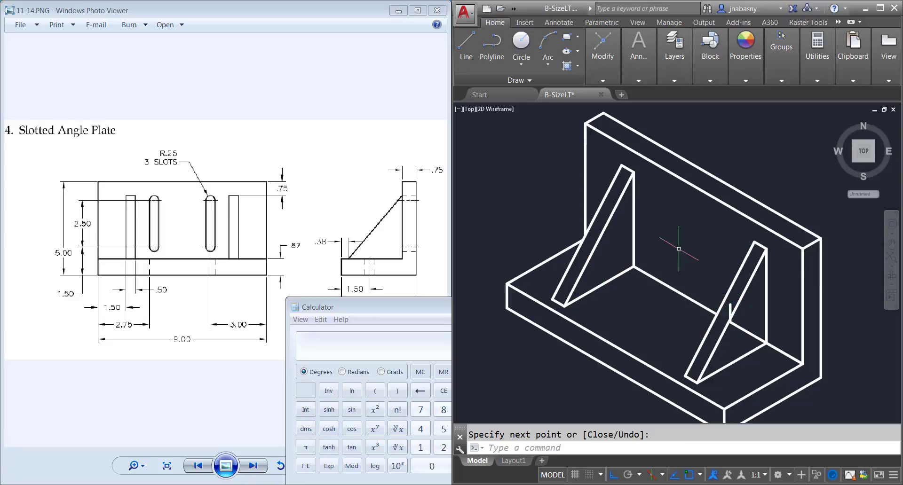
Step: Draw an isocircle of radius .25 centred on the upper end of the .63 vertical segment
{"action": "type", "text": "el"}
{"action": "key", "text": "Return"}
{"action": "type", "text": "iso"}
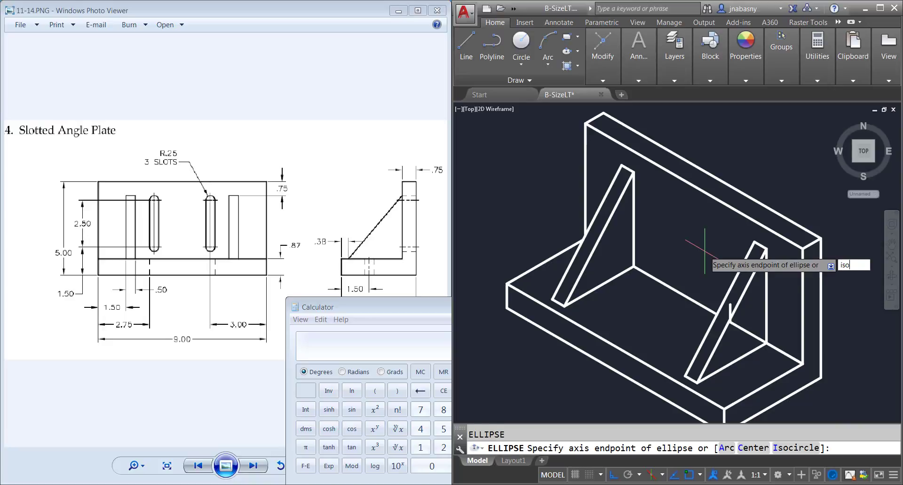
{"action": "key", "text": "Return"}
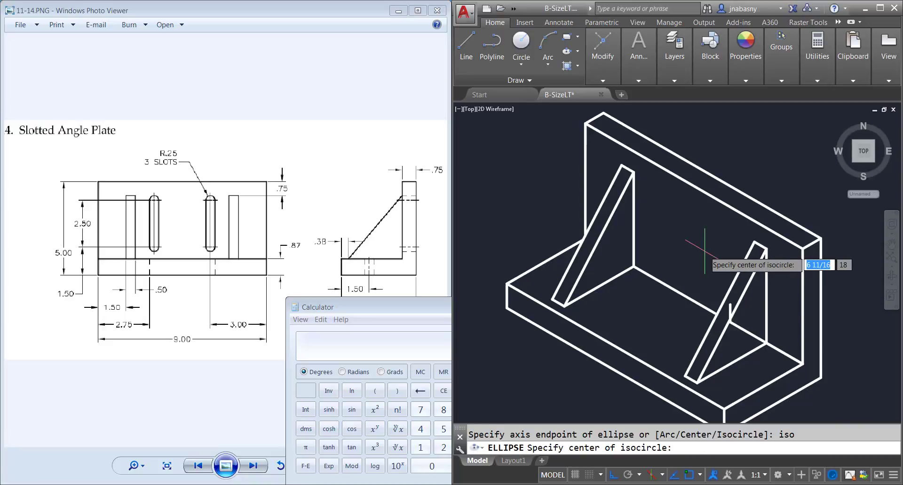
{"action": "left_click", "coordinate": [730, 305]}
{"action": "type", "text": ".25"}
{"action": "key", "text": "Return"}
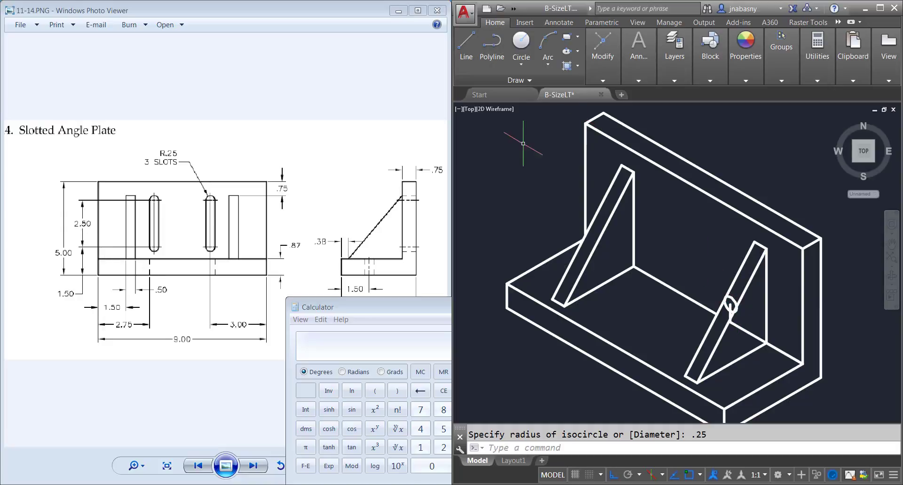
Step: Draw a vertical line 2.5 long upward from the centre of the isocircle
{"action": "left_click", "coordinate": [464, 48]}
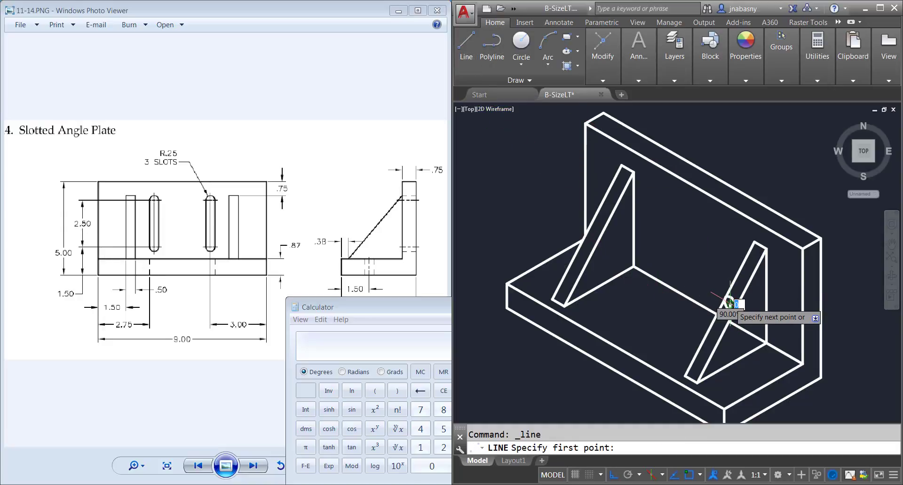
{"action": "left_click", "coordinate": [729, 307]}
{"action": "type", "text": "2.5"}
{"action": "key", "text": "Return"}
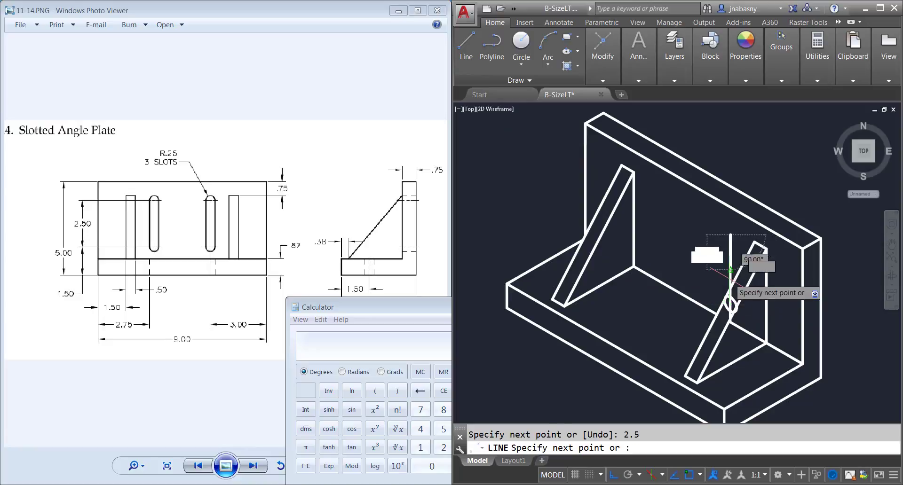
{"action": "key", "text": "Return"}
Step: Draw an isocircle of radius .25 at the upper end of the 2.5 line and erase the construction lines between the two centres
{"action": "type", "text": "el"}
{"action": "key", "text": "Return"}
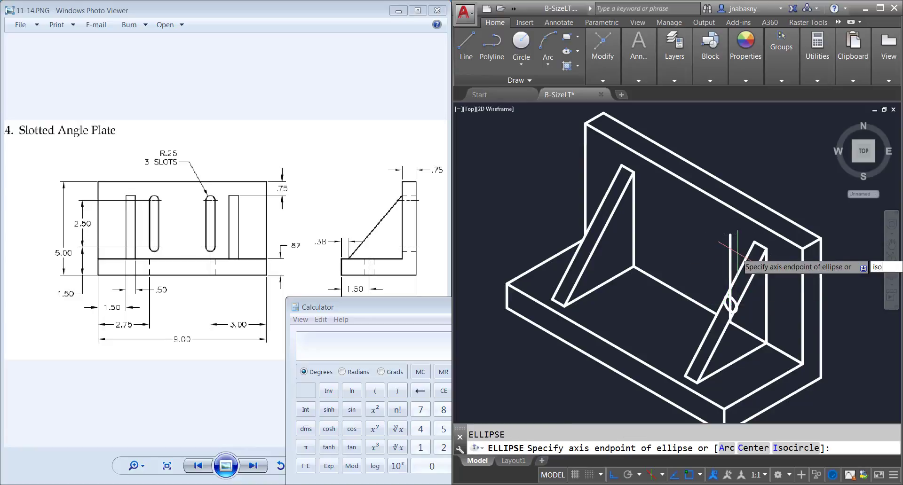
{"action": "type", "text": "iso"}
{"action": "key", "text": "Return"}
{"action": "left_click", "coordinate": [730, 235]}
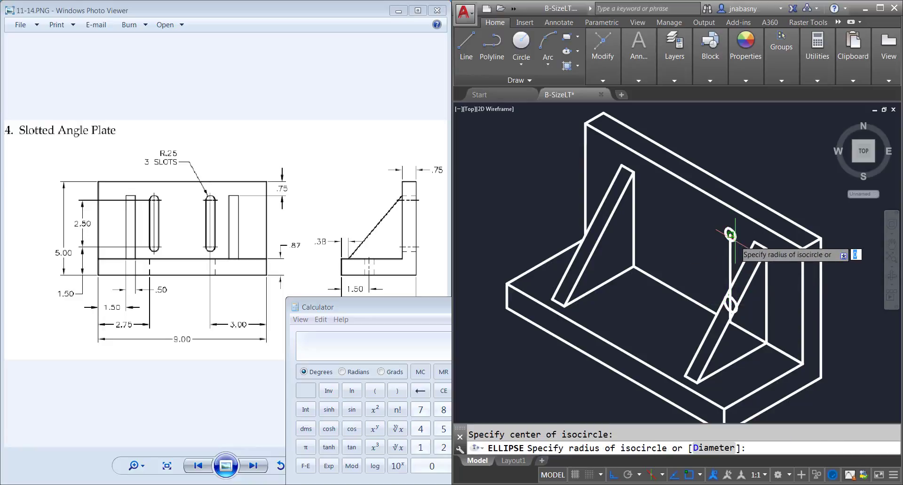
{"action": "type", "text": ".25"}
{"action": "key", "text": "Return"}
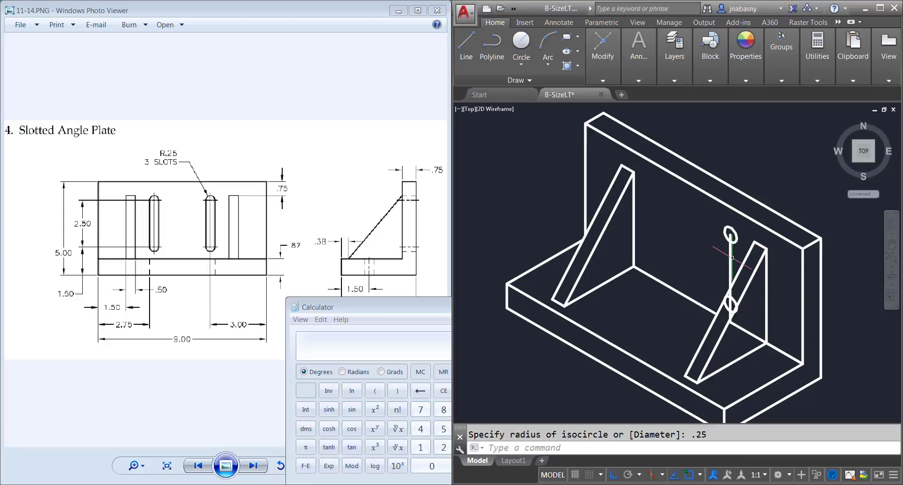
{"action": "left_click", "coordinate": [730, 259]}
{"action": "key", "text": "Delete"}
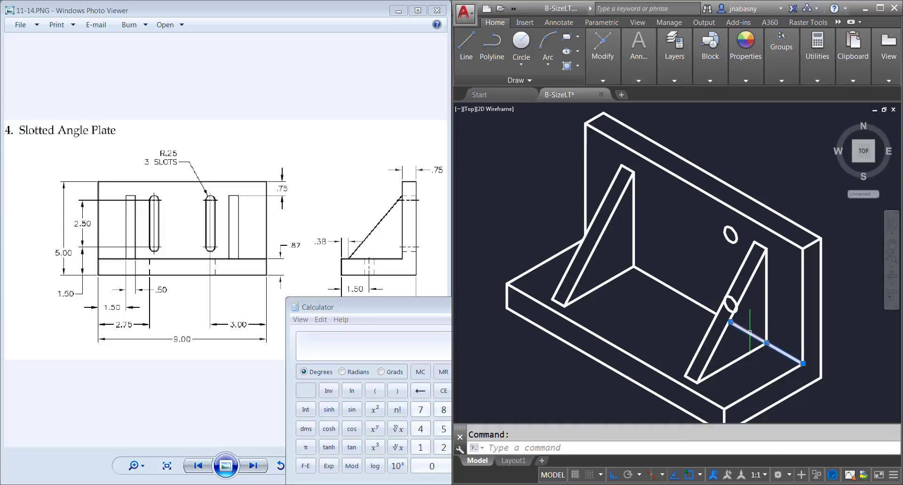
Step: Join the upper and lower isocircles with a vertical line along each side to form the slot's straight edges
{"action": "left_click", "coordinate": [466, 45]}
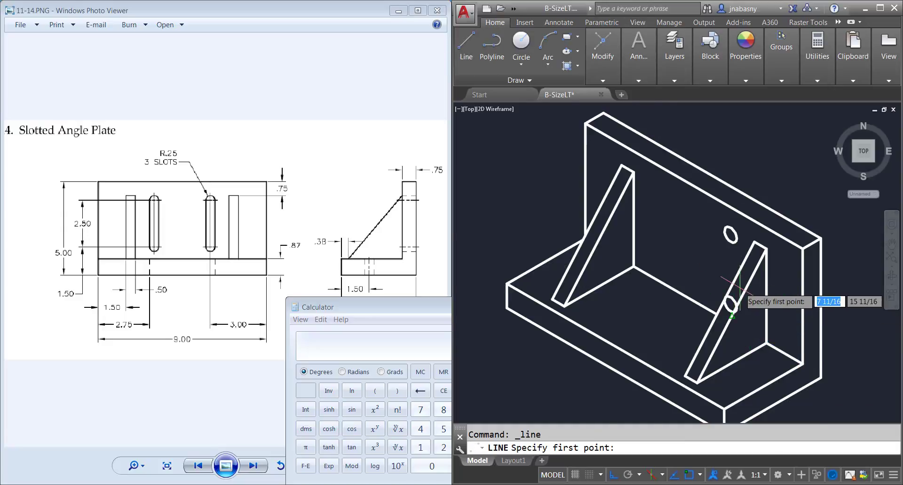
{"action": "scroll", "coordinate": [736, 294], "scroll_direction": "up", "scroll_amount": 2}
{"action": "left_click", "coordinate": [734, 319]}
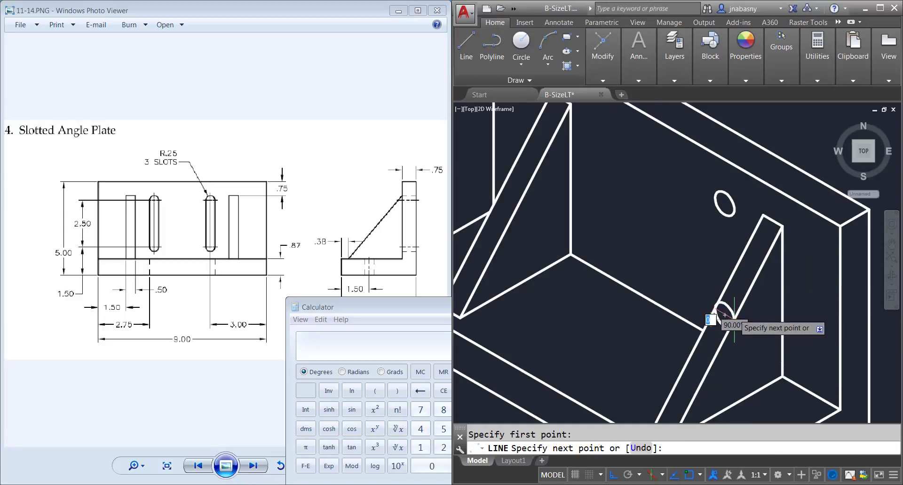
{"action": "left_click", "coordinate": [725, 203]}
{"action": "key", "text": "Return"}
{"action": "key", "text": "Return"}
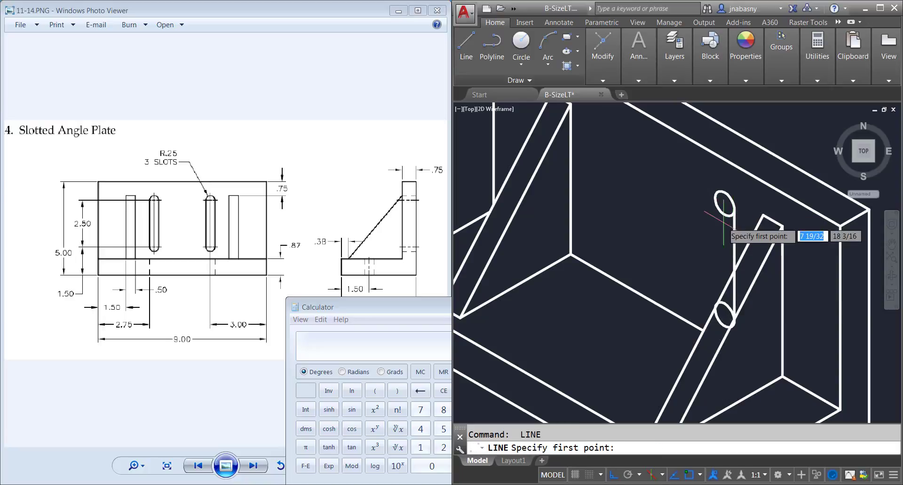
{"action": "scroll", "coordinate": [712, 196], "scroll_direction": "up", "scroll_amount": 2}
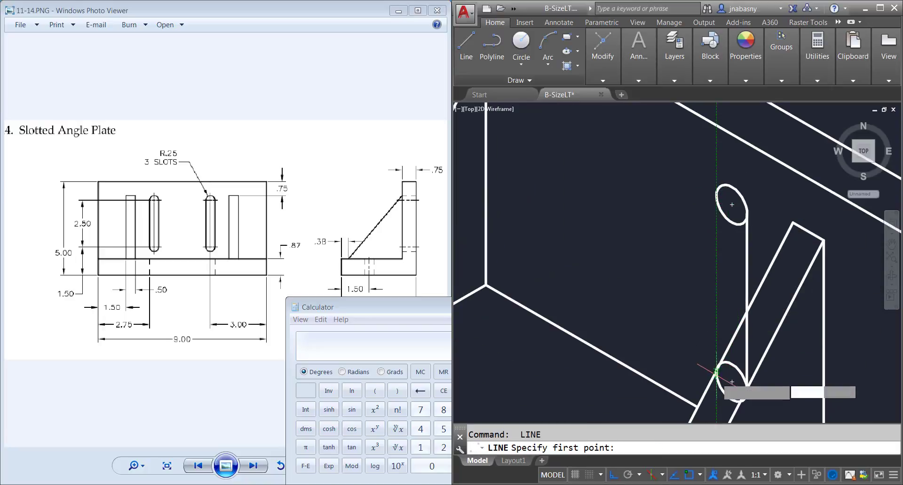
{"action": "left_click", "coordinate": [717, 372]}
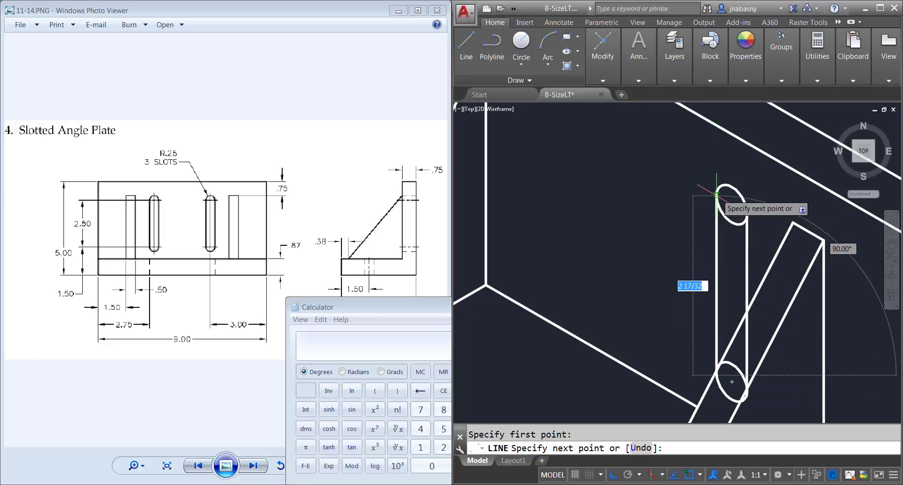
{"action": "left_click", "coordinate": [721, 218]}
{"action": "key", "text": "Return"}
{"action": "scroll", "coordinate": [730, 313], "scroll_direction": "down", "scroll_amount": 4}
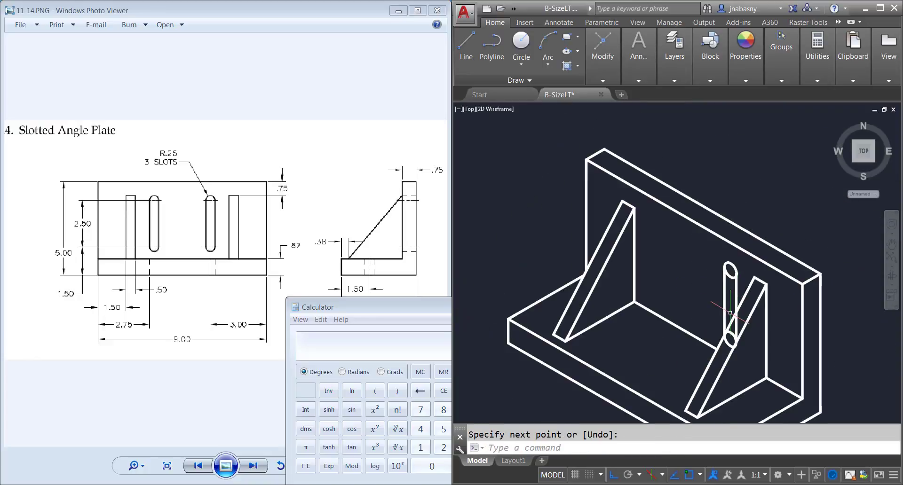
Step: Trim the inner halves of the upper and lower isocircles between the slot's side lines
{"action": "type", "text": "tr"}
{"action": "key", "text": "Return"}
{"action": "left_click", "coordinate": [746, 361]}
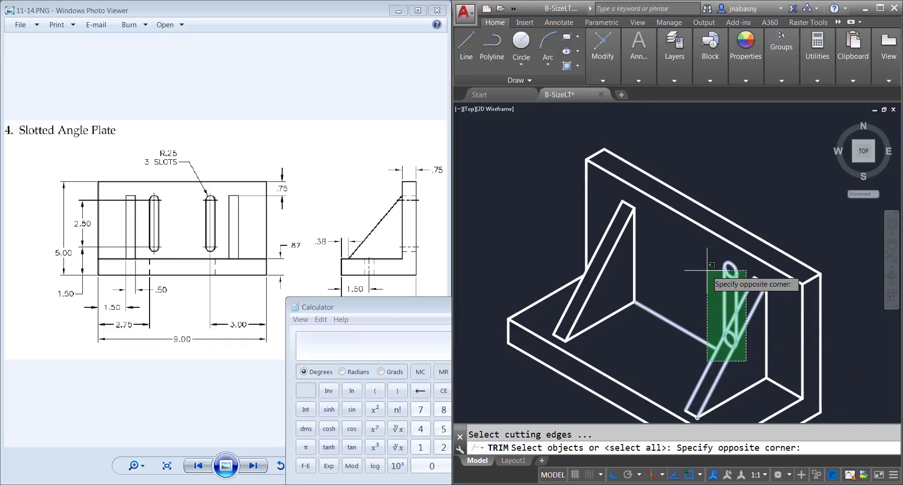
{"action": "left_click", "coordinate": [712, 265]}
{"action": "key", "text": "Return"}
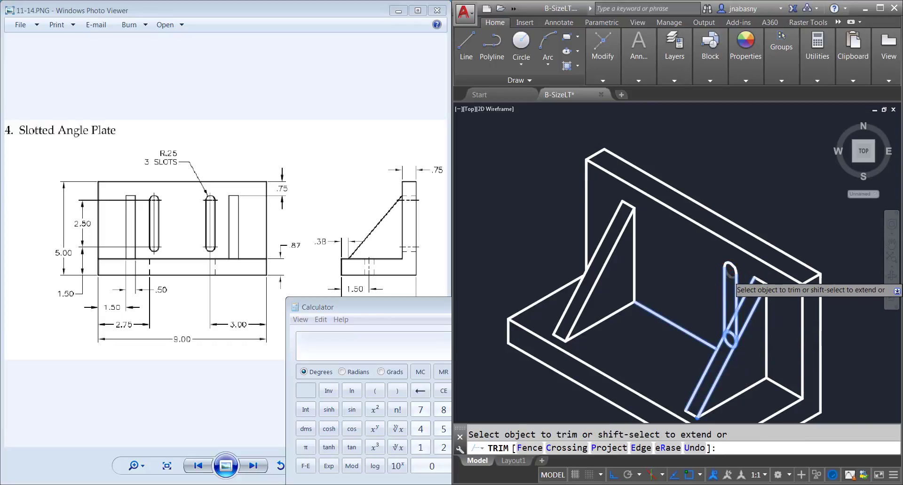
{"action": "left_click", "coordinate": [730, 276]}
{"action": "left_click", "coordinate": [731, 333]}
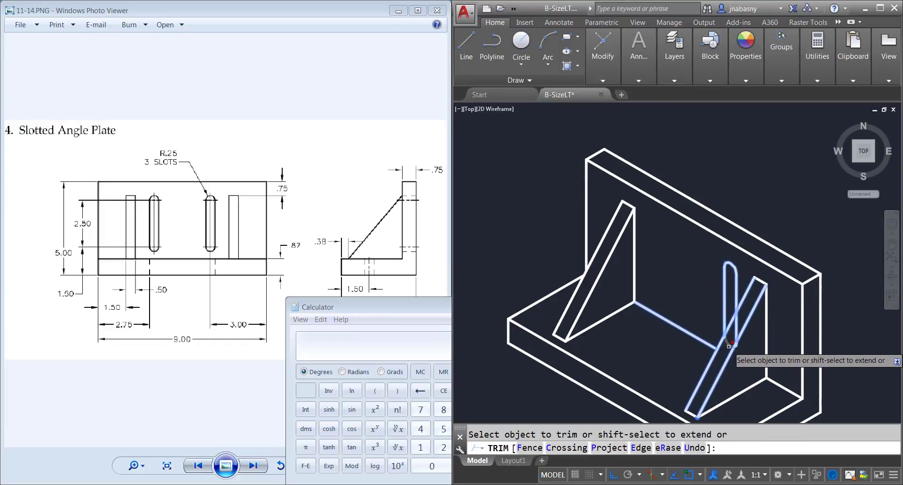
Step: Trim the slot's lower arc and side line where they pass behind the copied rib's sloped face
{"action": "left_click", "coordinate": [728, 347]}
{"action": "scroll", "coordinate": [730, 346], "scroll_direction": "up", "scroll_amount": 3}
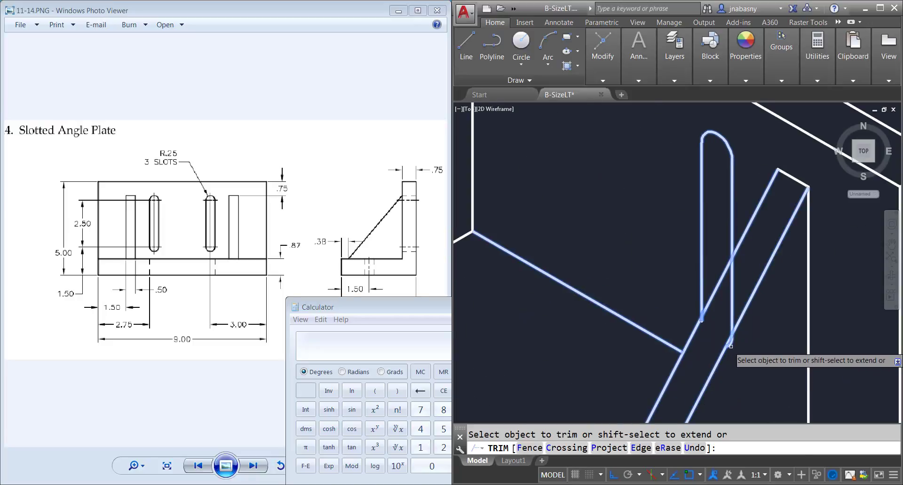
{"action": "left_click", "coordinate": [732, 337]}
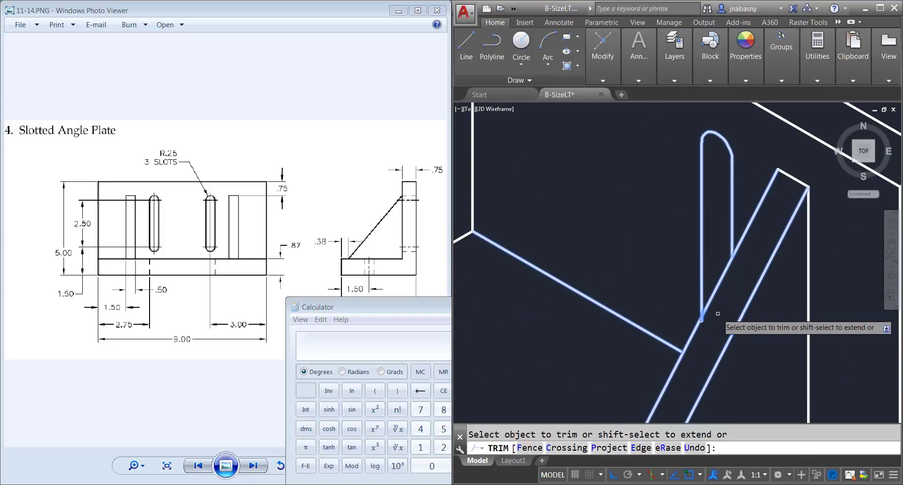
{"action": "scroll", "coordinate": [703, 320], "scroll_direction": "up", "scroll_amount": 3}
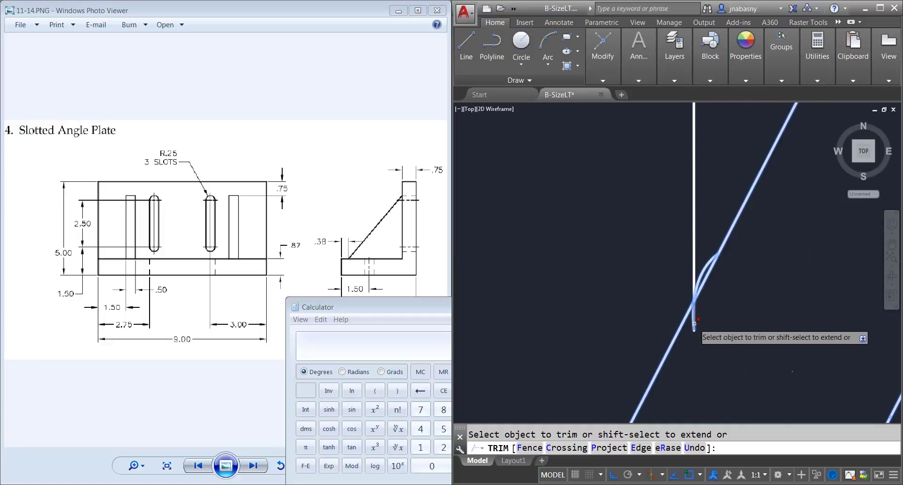
{"action": "scroll", "coordinate": [699, 337], "scroll_direction": "down", "scroll_amount": 3}
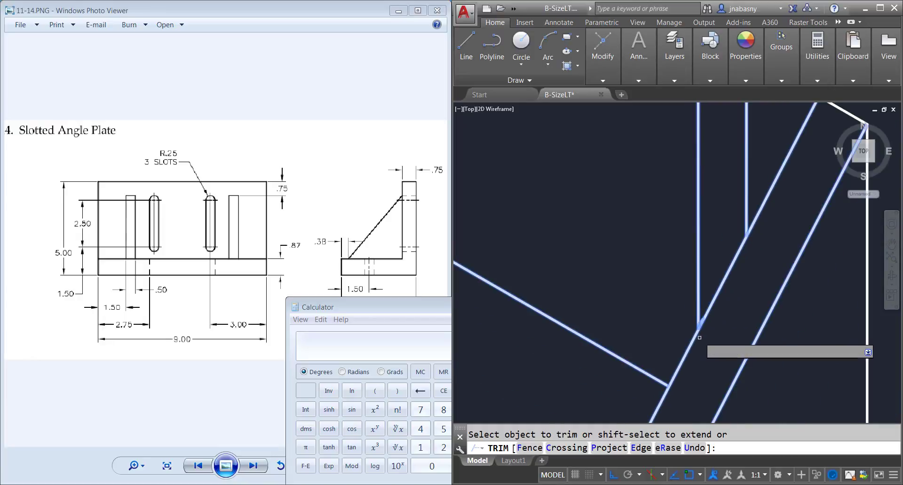
{"action": "scroll", "coordinate": [700, 337], "scroll_direction": "down", "scroll_amount": 3}
{"action": "scroll", "coordinate": [699, 326], "scroll_direction": "down", "scroll_amount": 5}
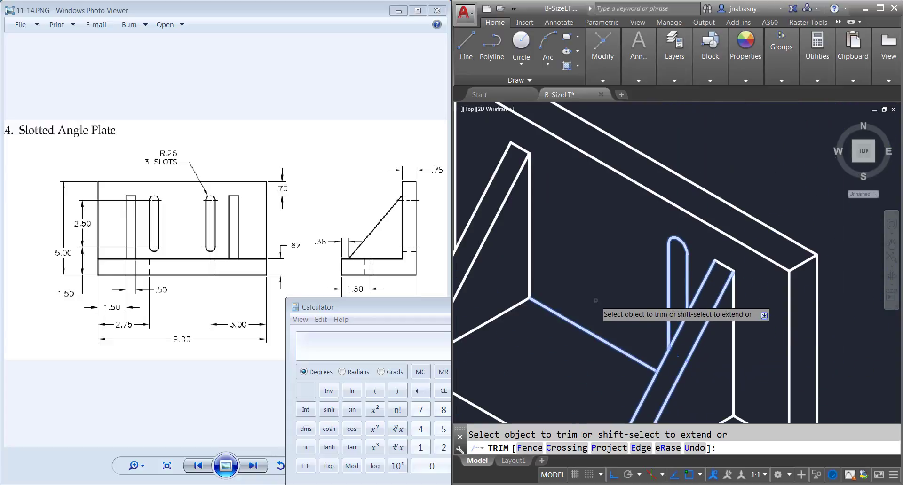
{"action": "scroll", "coordinate": [649, 266], "scroll_direction": "up", "scroll_amount": 2}
{"action": "scroll", "coordinate": [604, 267], "scroll_direction": "down", "scroll_amount": 6}
{"action": "scroll", "coordinate": [656, 269], "scroll_direction": "up", "scroll_amount": 5}
{"action": "key", "text": "Escape"}
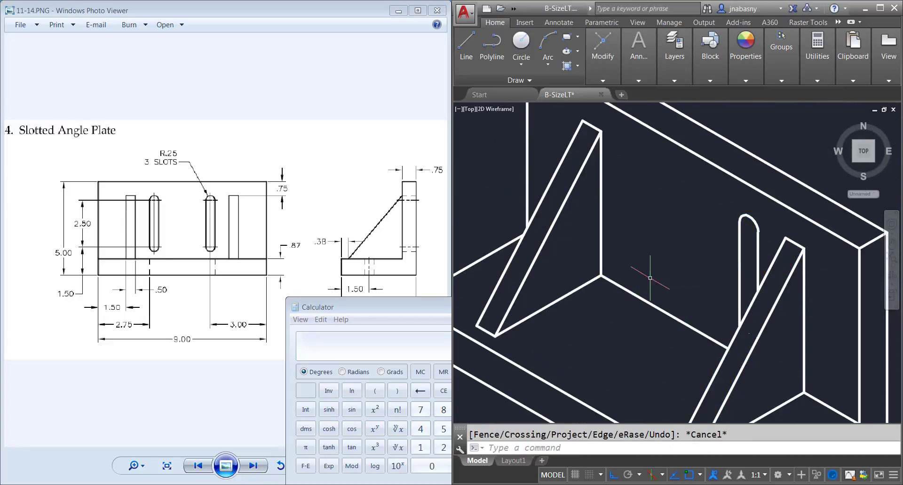
Step: Draw a line 9 long at 150° from the front end of the inside corner edge
{"action": "middle_click_drag", "start_coordinate": [612, 249], "coordinate": [619, 254]}
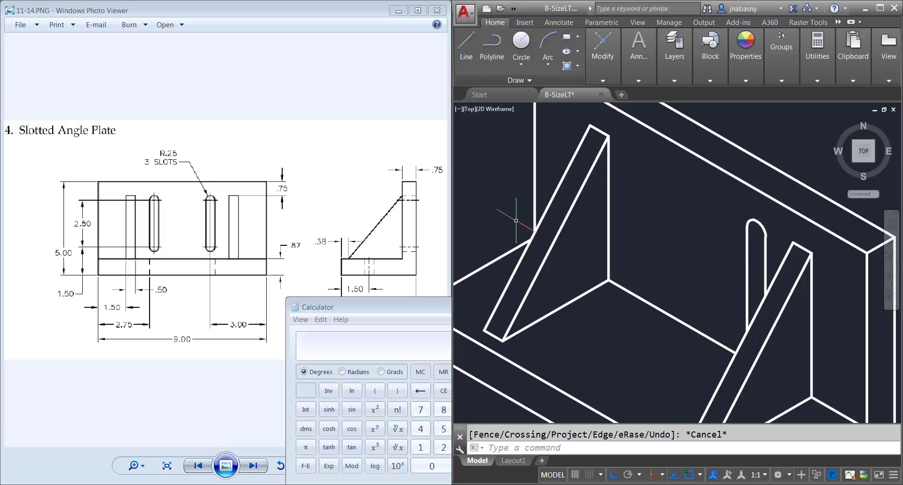
{"action": "scroll", "coordinate": [557, 246], "scroll_direction": "down", "scroll_amount": 4}
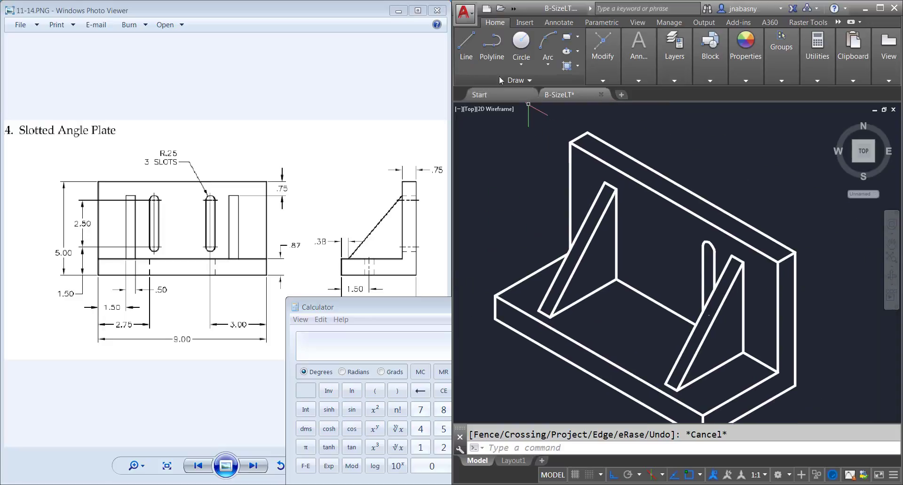
{"action": "left_click", "coordinate": [466, 47]}
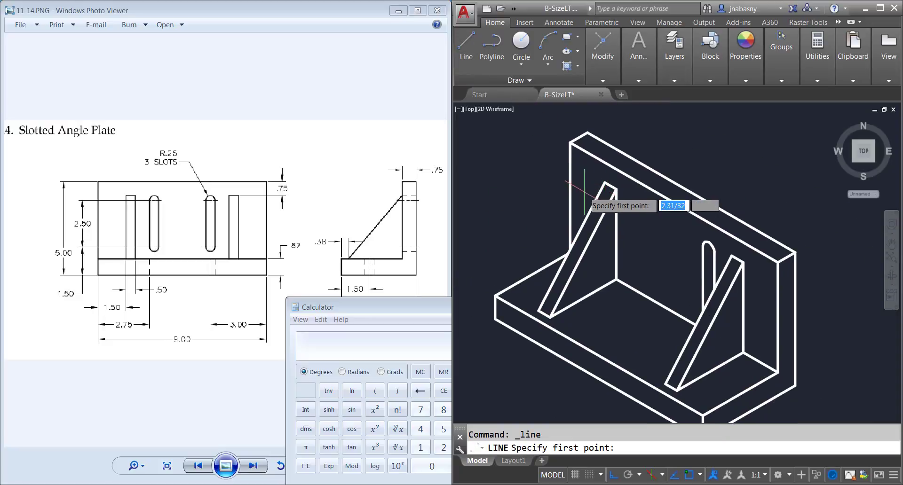
{"action": "left_click", "coordinate": [776, 372]}
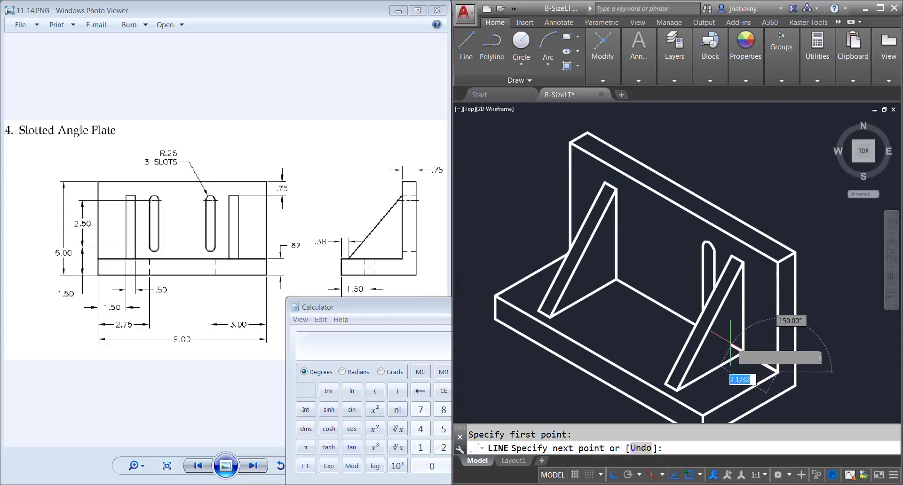
{"action": "type", "text": "9"}
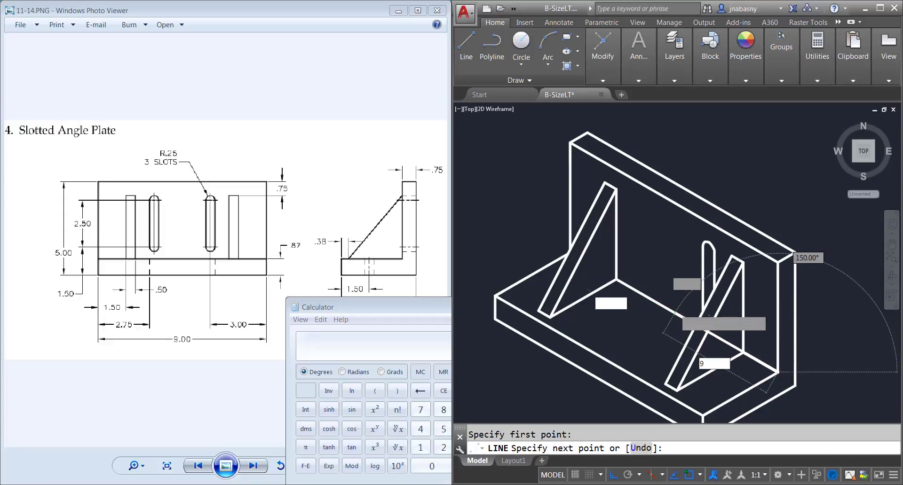
{"action": "key", "text": "Return"}
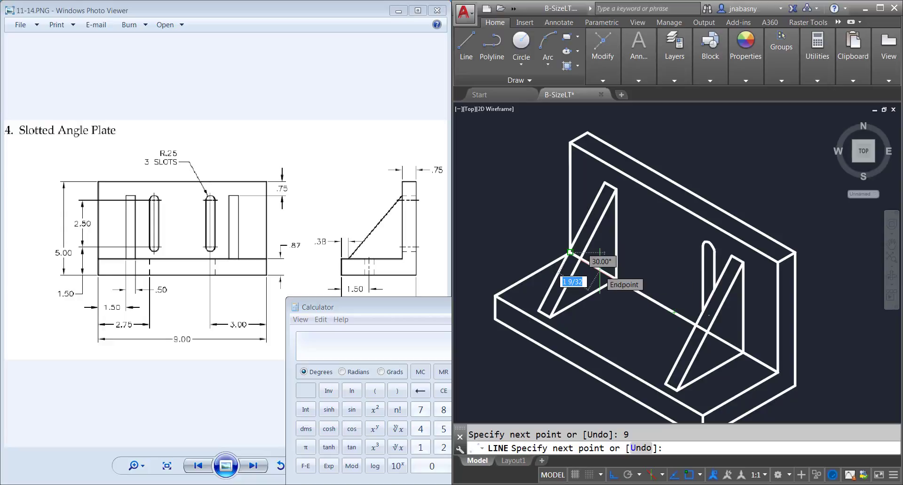
Step: Continue the line 3 back along the corner edge and .63 vertically upward, and erase the 9 and 3 construction segments
{"action": "type", "text": "3"}
{"action": "key", "text": "Return"}
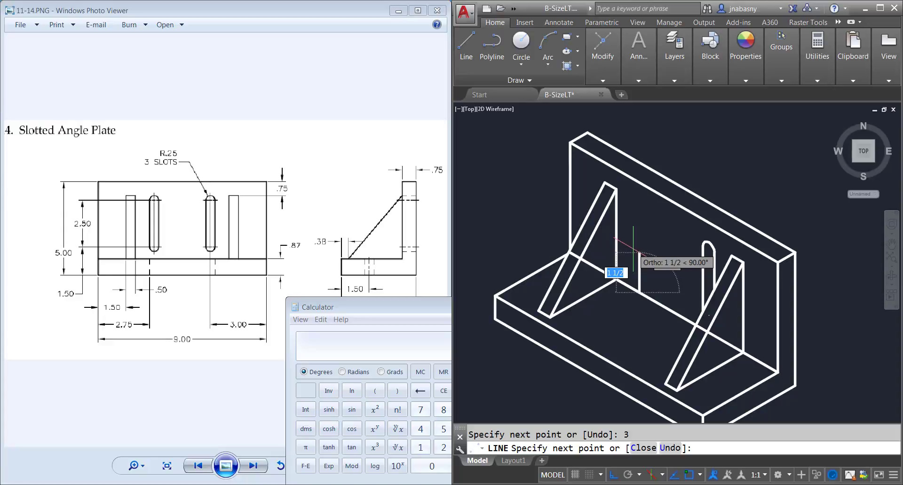
{"action": "type", "text": ".63"}
{"action": "key", "text": "Return"}
{"action": "key", "text": "Return"}
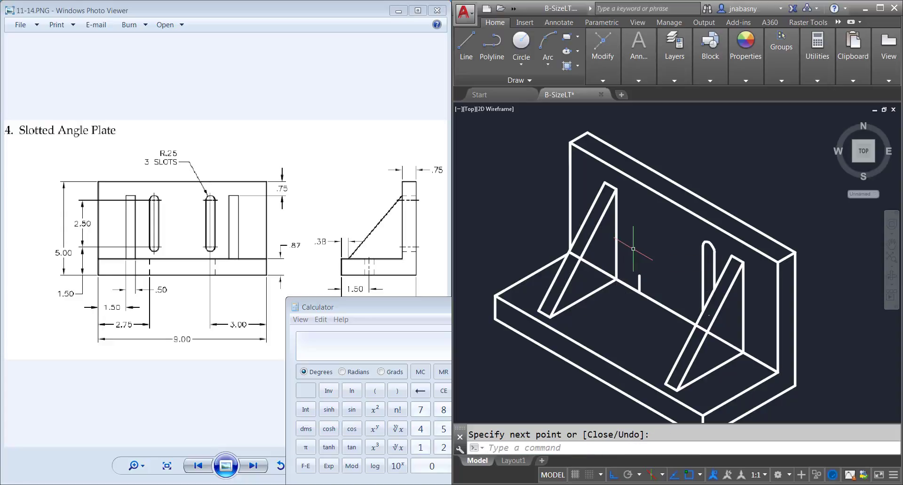
{"action": "left_click", "coordinate": [659, 303]}
{"action": "key", "text": "Delete"}
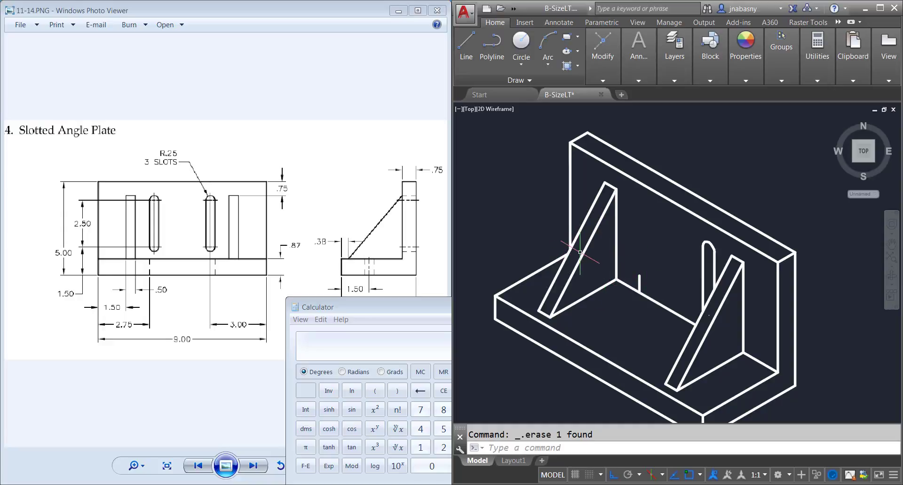
Step: Draw an isocircle of radius .25 centred on the upper end of the short vertical construction line
{"action": "left_click", "coordinate": [466, 50]}
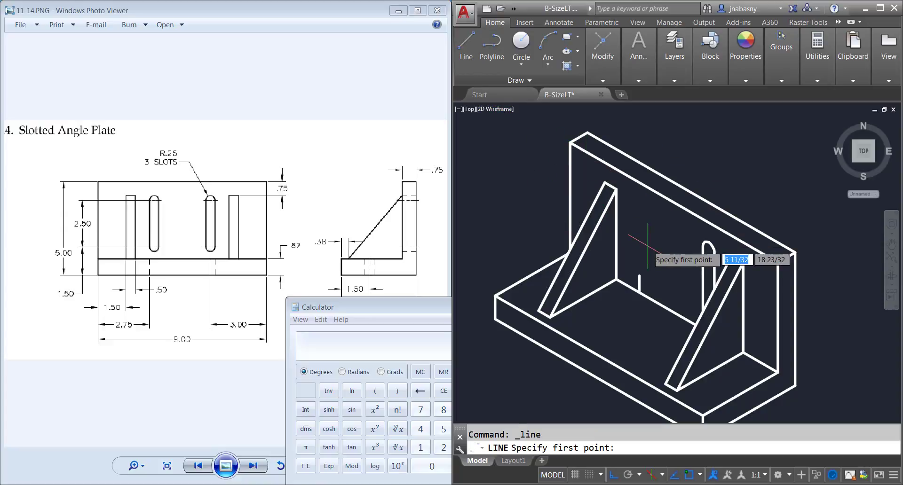
{"action": "key", "text": "Escape"}
{"action": "type", "text": "el"}
{"action": "key", "text": "Return"}
{"action": "type", "text": "iso"}
{"action": "key", "text": "Return"}
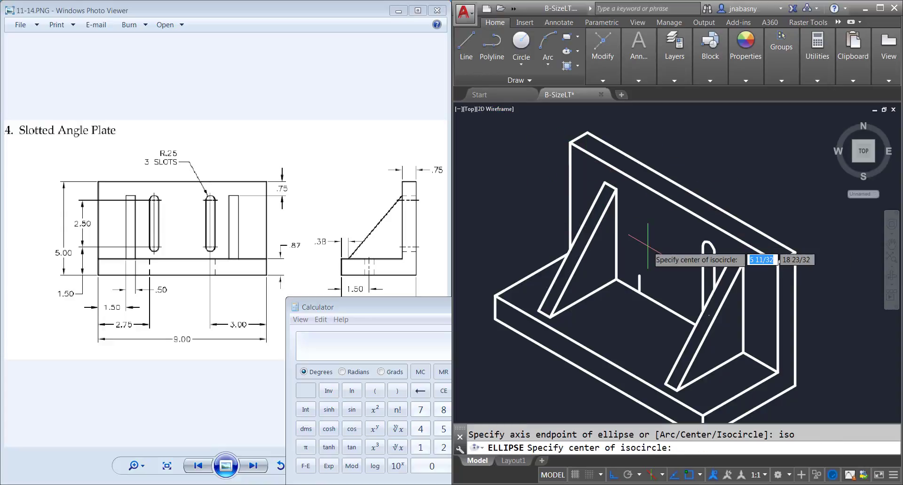
{"action": "left_click", "coordinate": [640, 276]}
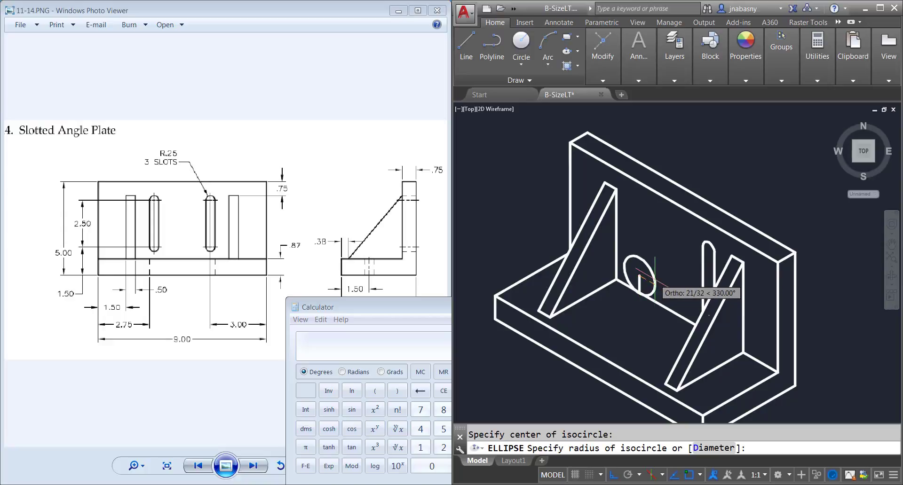
{"action": "type", "text": ".25"}
{"action": "key", "text": "Return"}
{"action": "key", "text": "Return"}
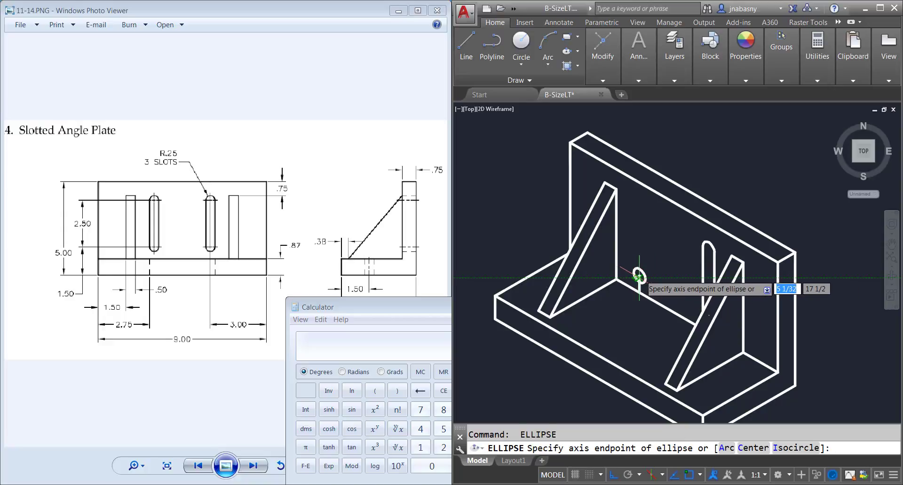
{"action": "left_click", "coordinate": [640, 276]}
{"action": "key", "text": "Escape"}
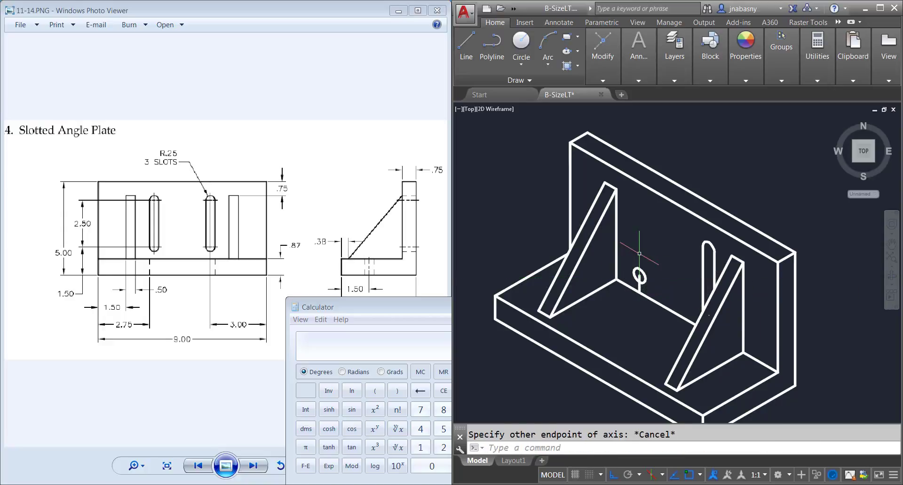
Step: Draw a vertical construction line 2.5 long upward from the centre of the new isocircle
{"action": "scroll", "coordinate": [637, 275], "scroll_direction": "up", "scroll_amount": 2}
{"action": "type", "text": "l"}
{"action": "key", "text": "Return"}
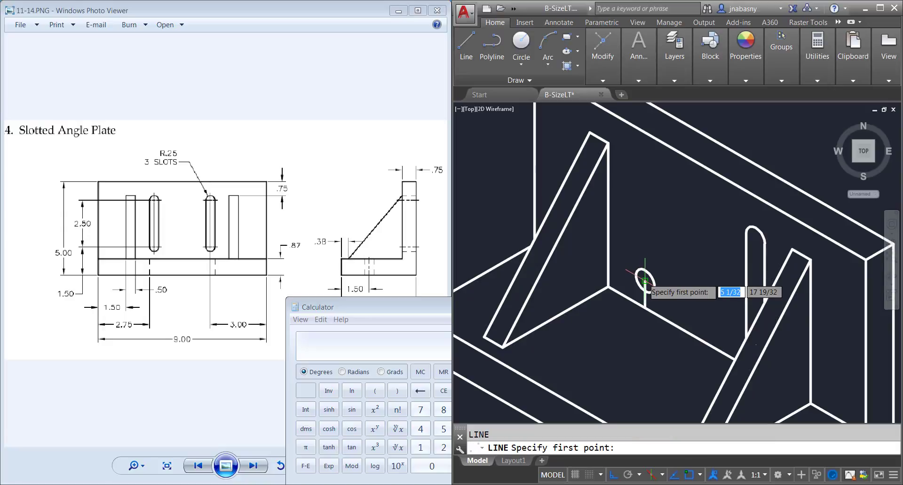
{"action": "left_click", "coordinate": [644, 280]}
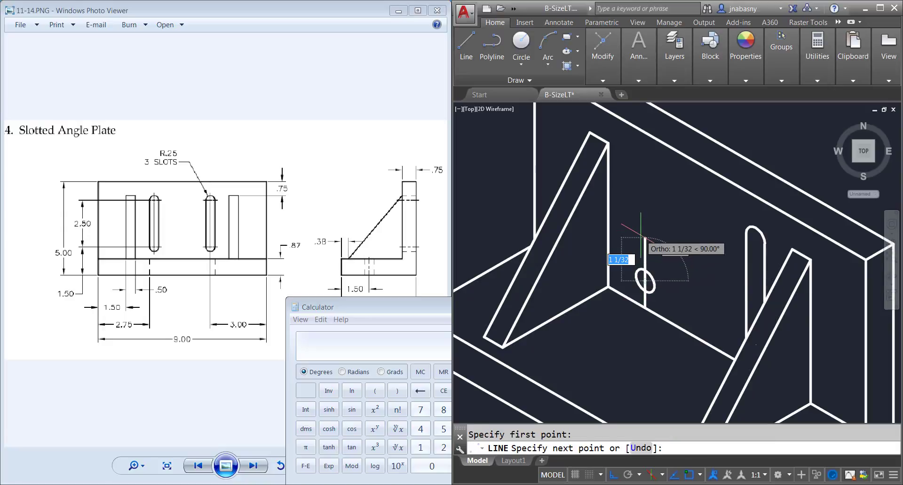
{"action": "type", "text": "2.5"}
{"action": "key", "text": "Return"}
Step: Draw a second isocircle of radius .25 centred on the upper end of the 2.5 construction line
{"action": "key", "text": "Return"}
{"action": "type", "text": "el"}
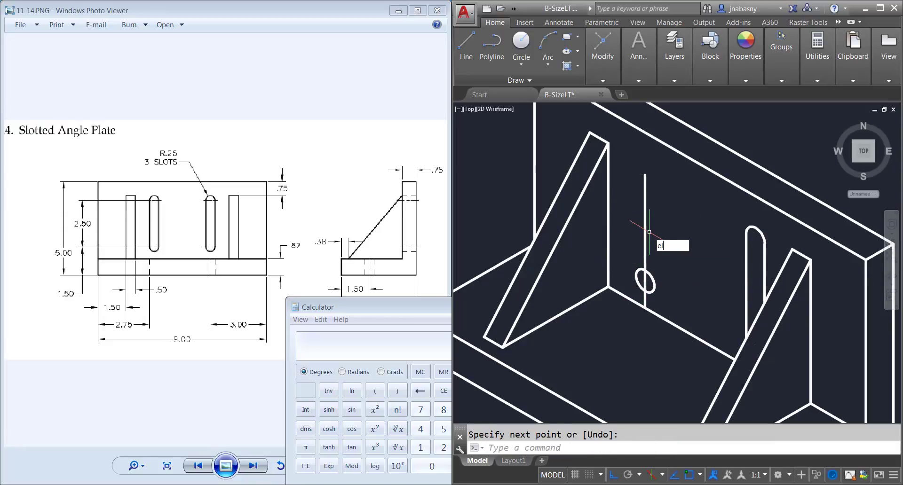
{"action": "key", "text": "Return"}
{"action": "type", "text": "iso"}
{"action": "key", "text": "Return"}
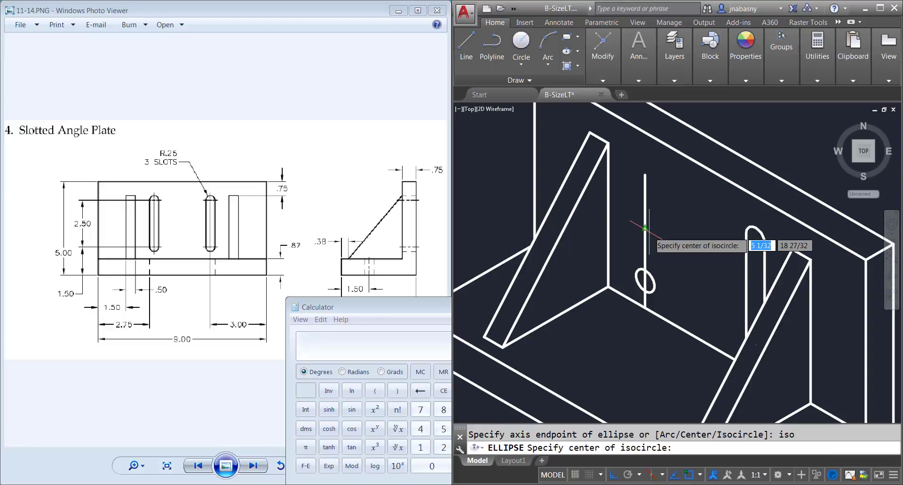
{"action": "left_click", "coordinate": [645, 175]}
{"action": "type", "text": ".25"}
{"action": "key", "text": "Return"}
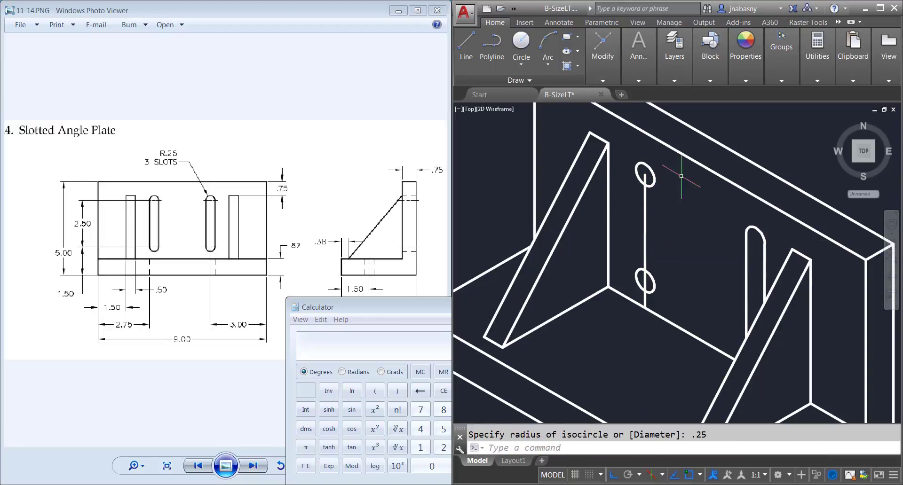
Step: Erase the 2.5 construction line and the short vertical line below it
{"action": "left_click", "coordinate": [649, 206]}
{"action": "left_click", "coordinate": [639, 210]}
{"action": "key", "text": "Delete"}
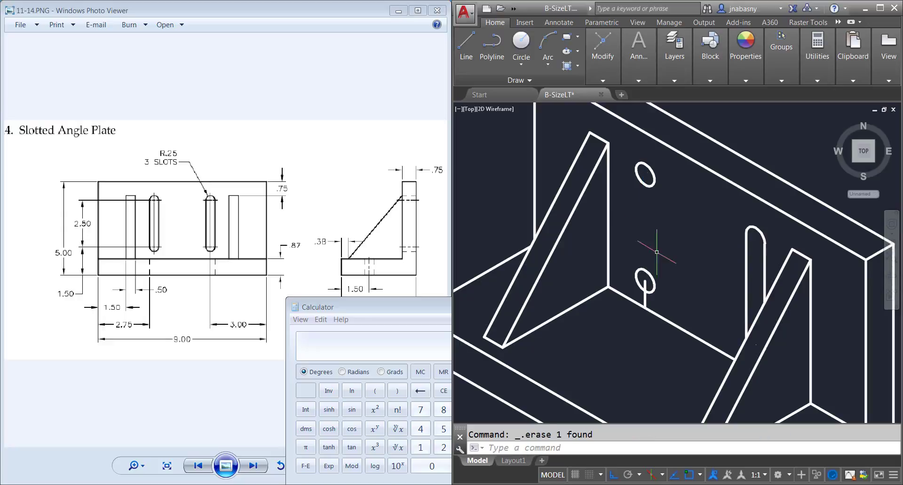
{"action": "key", "text": "Delete"}
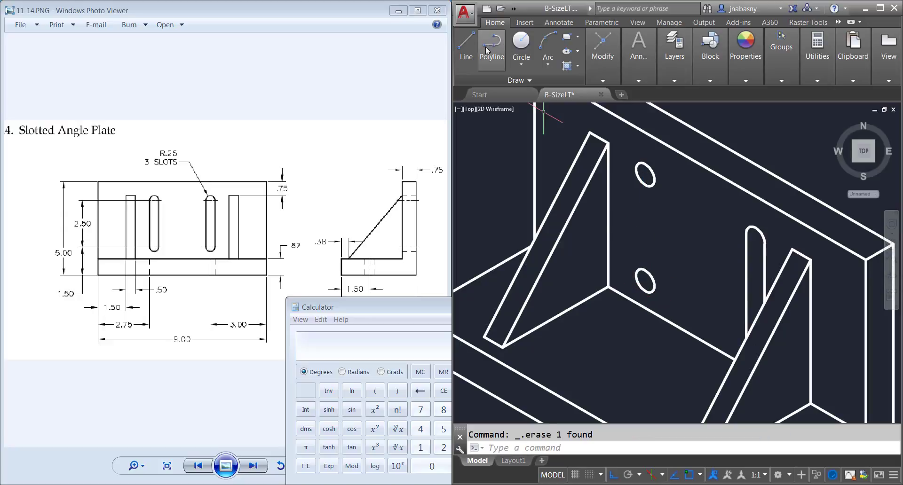
Step: Connect the upper and lower isocircles with two vertical lines that form both sides of the slot
{"action": "left_click", "coordinate": [466, 47]}
{"action": "left_click", "coordinate": [645, 281]}
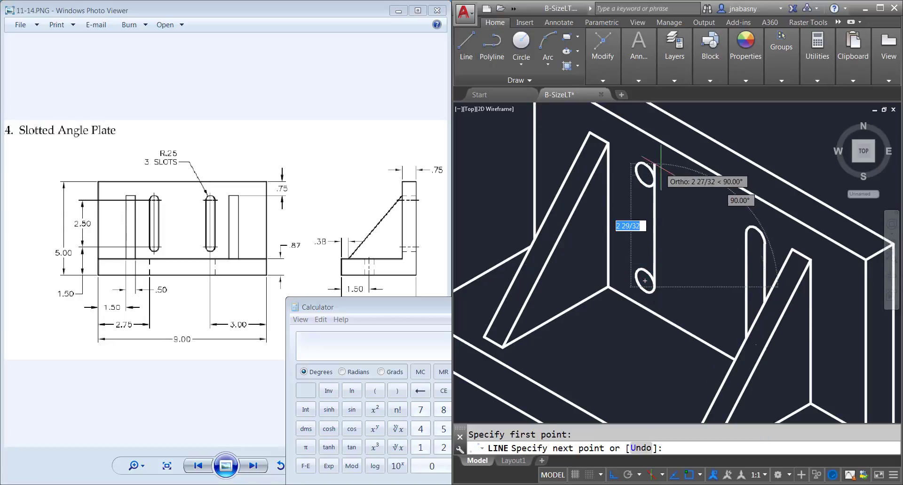
{"action": "left_click", "coordinate": [645, 175]}
{"action": "key", "text": "Return"}
{"action": "key", "text": "Return"}
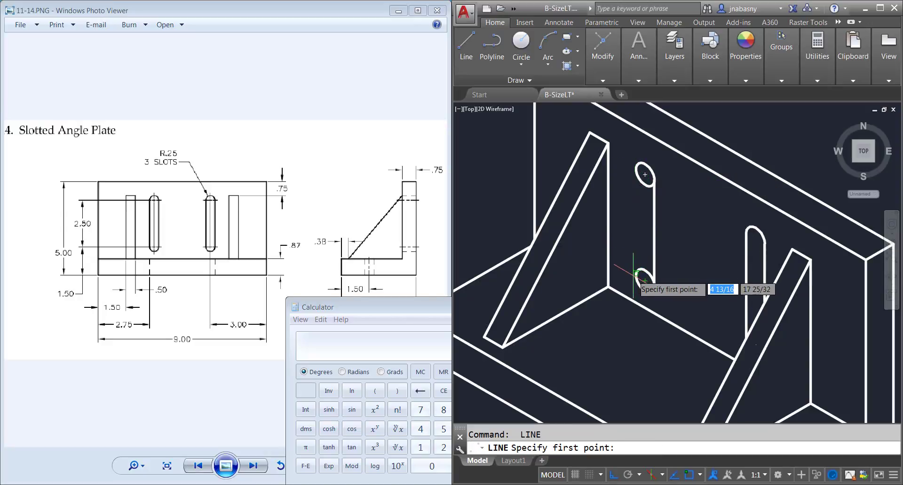
{"action": "left_click", "coordinate": [612, 272]}
{"action": "left_click", "coordinate": [636, 169]}
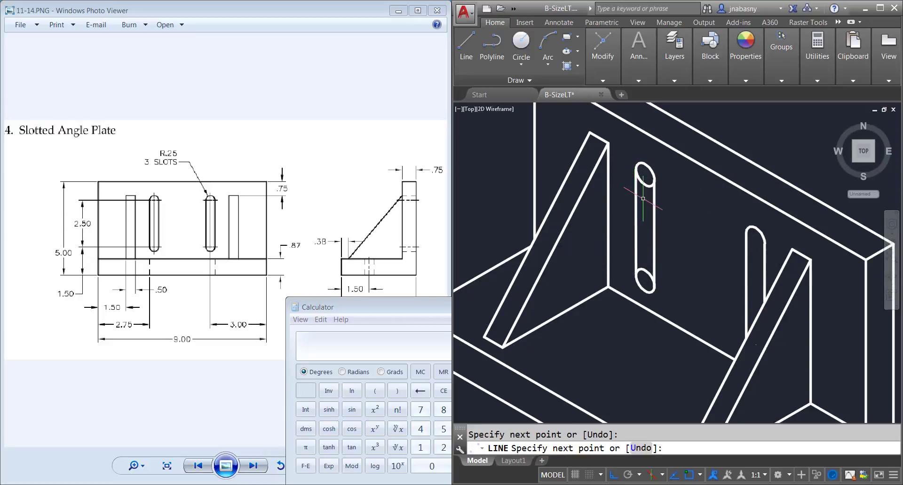
{"action": "key", "text": "Return"}
Step: Trim the inner halves of both isocircles between the side lines of the slot beside the rear rib
{"action": "left_click", "coordinate": [684, 309]}
{"action": "left_click", "coordinate": [626, 154]}
{"action": "type", "text": "tr"}
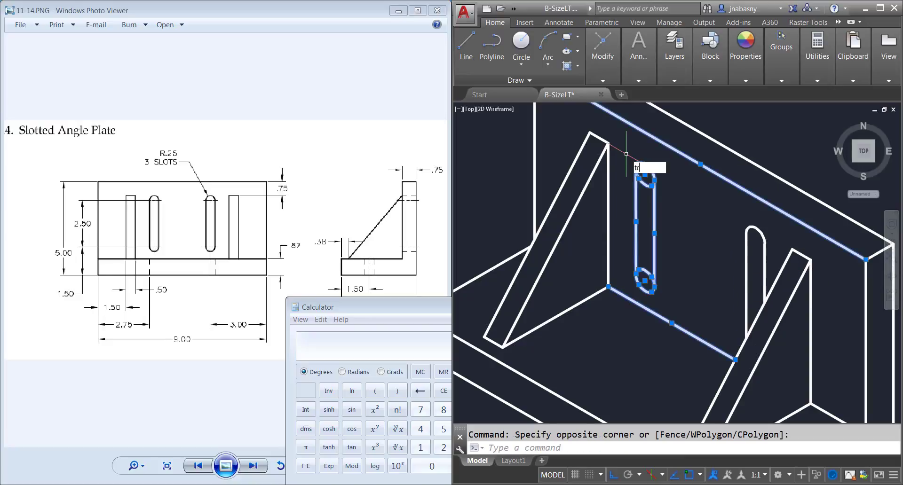
{"action": "key", "text": "Return"}
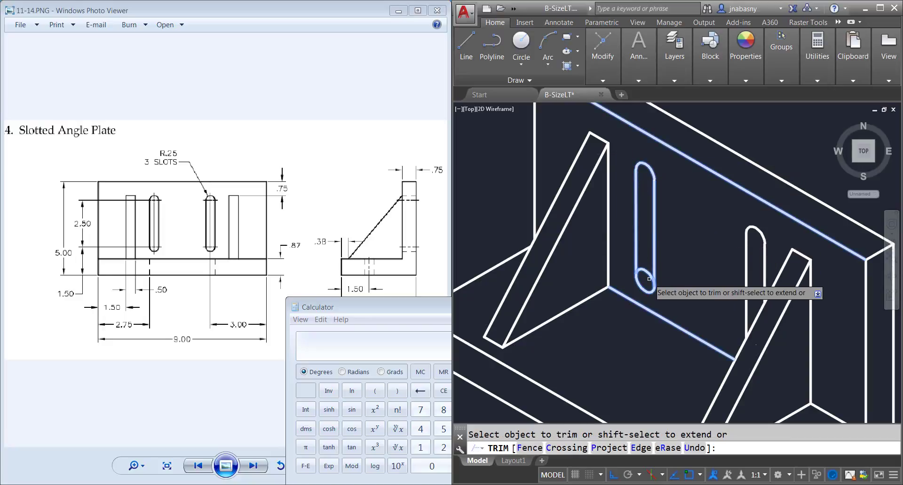
{"action": "left_click", "coordinate": [646, 275]}
{"action": "left_click", "coordinate": [642, 267]}
{"action": "scroll", "coordinate": [642, 269], "scroll_direction": "down", "scroll_amount": 2}
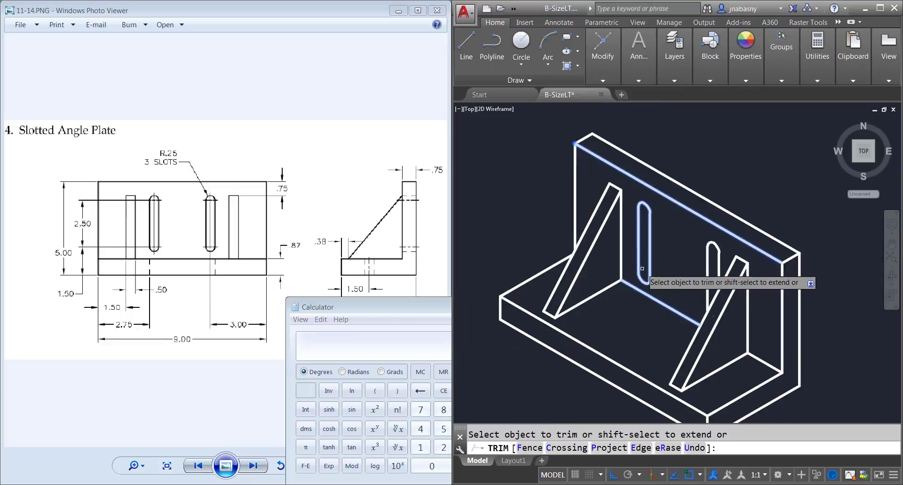
{"action": "key", "text": "Return"}
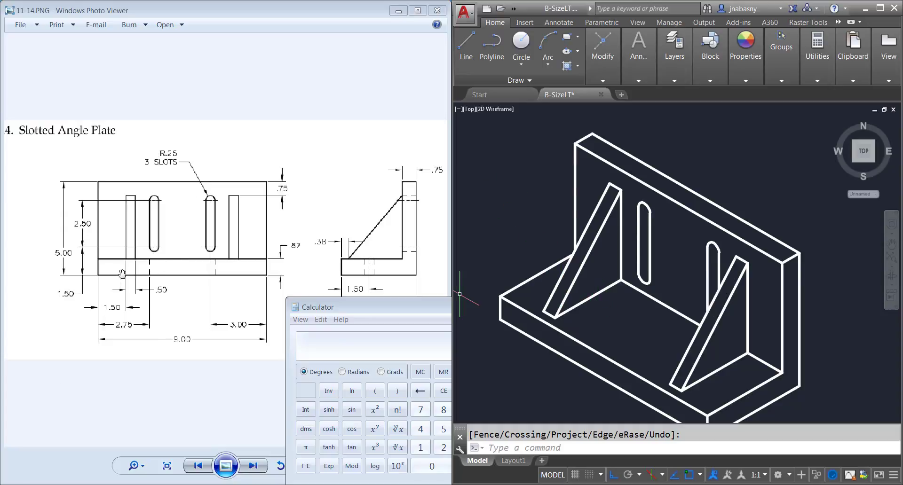
Step: Draw a construction line 3 long at 150° along the corner edge from its front end
{"action": "left_click", "coordinate": [466, 47]}
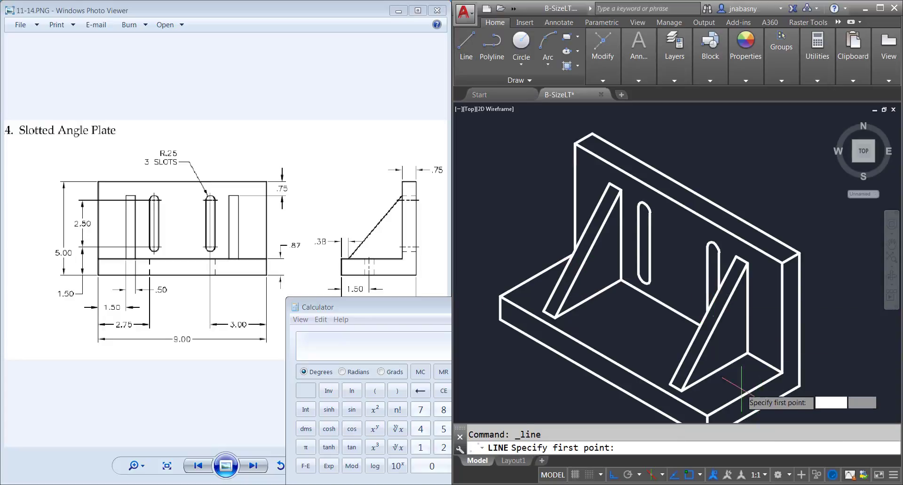
{"action": "left_click", "coordinate": [782, 372]}
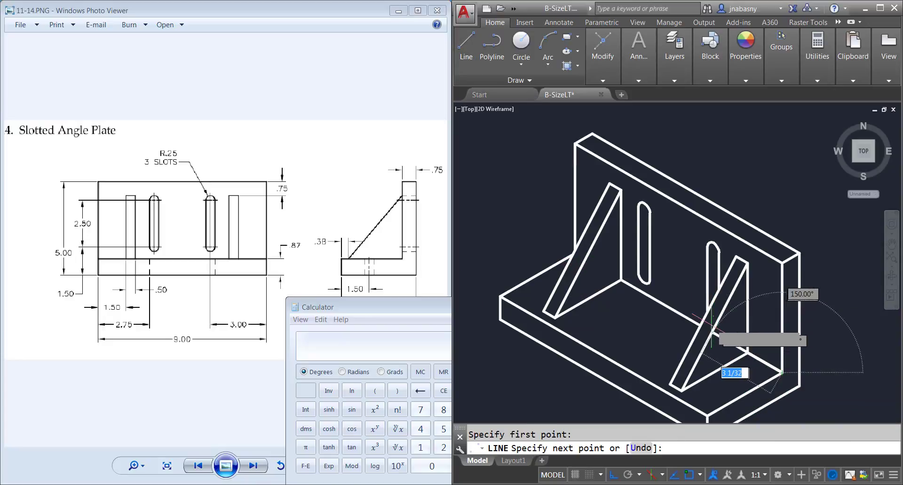
{"action": "type", "text": "4"}
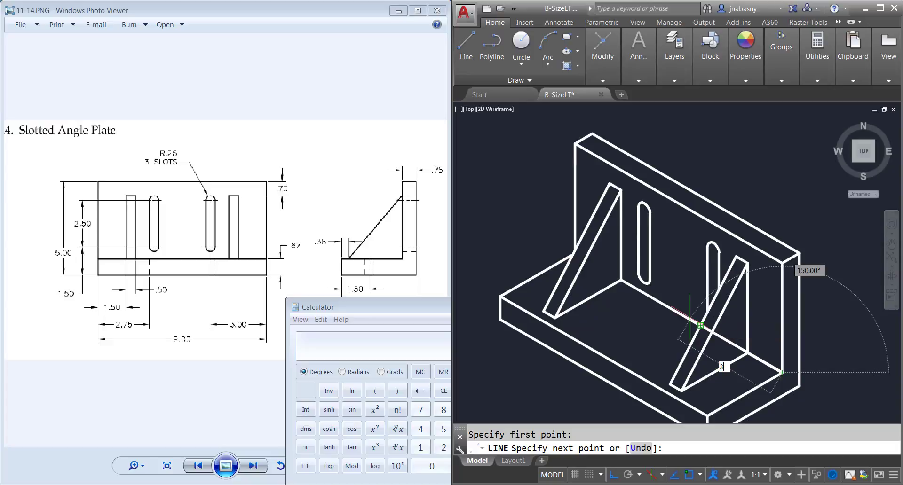
{"action": "key", "text": "Return"}
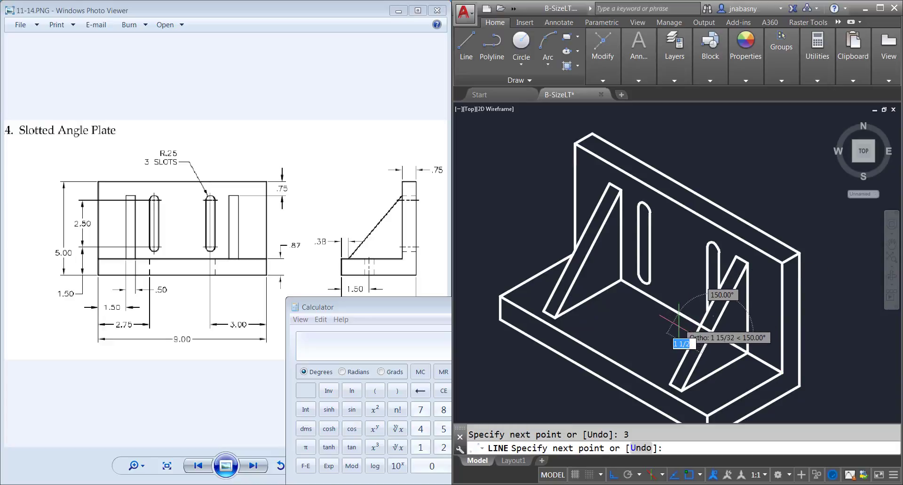
{"action": "key", "text": "Escape"}
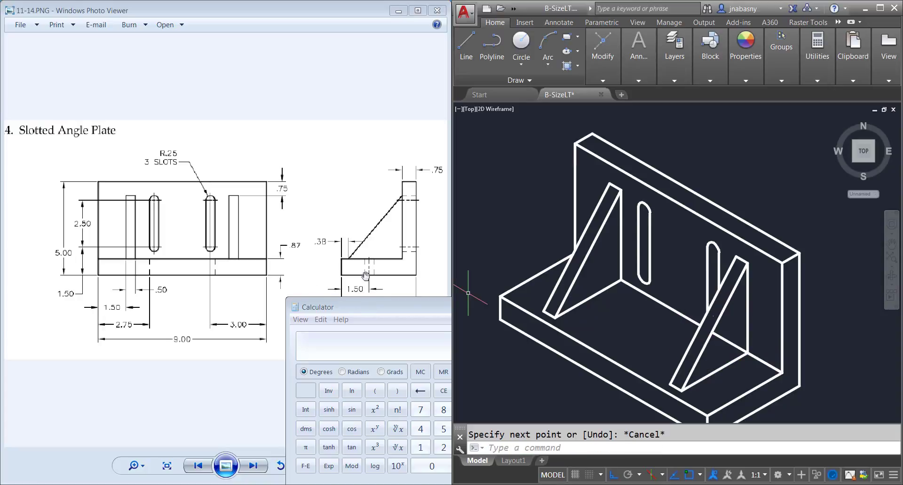
Step: Calculate the base slot's offset from the upright and draw a 1.75 line at 210° on the top isoplane from the end of the 3-long line
{"action": "left_click_drag", "start_coordinate": [376, 302], "coordinate": [360, 323]}
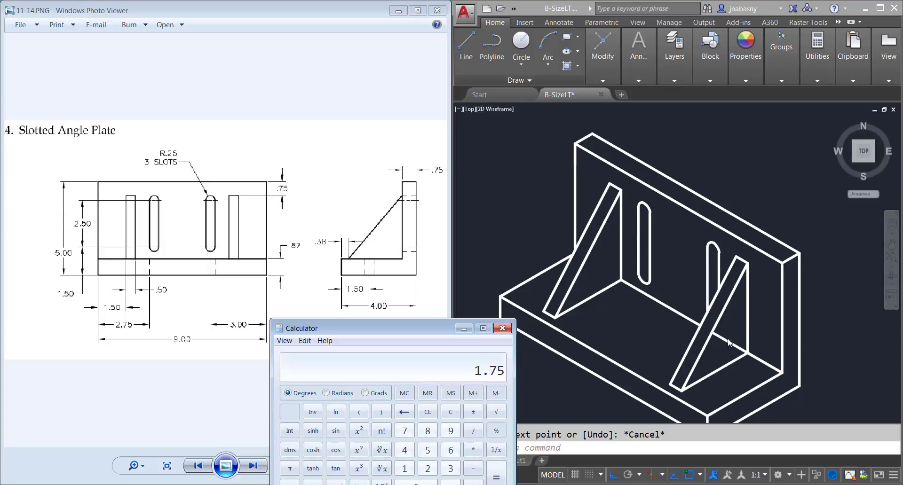
{"action": "left_click", "coordinate": [467, 46]}
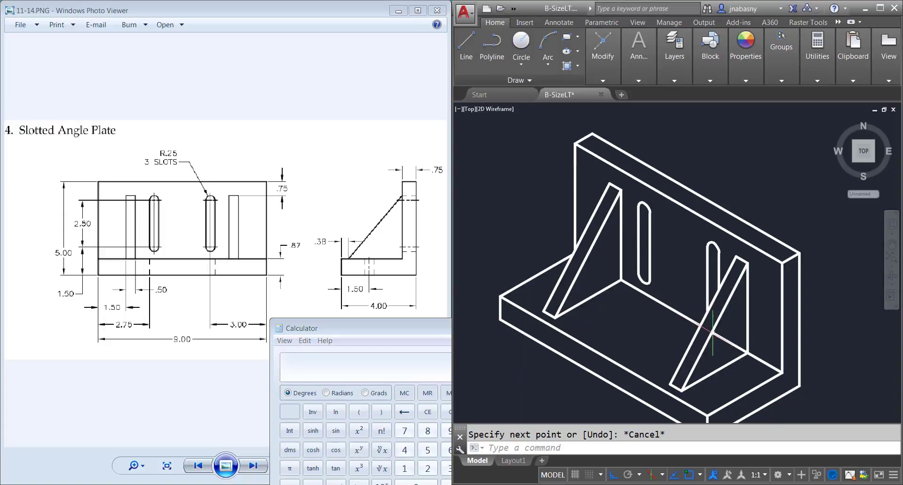
{"action": "left_click", "coordinate": [466, 46]}
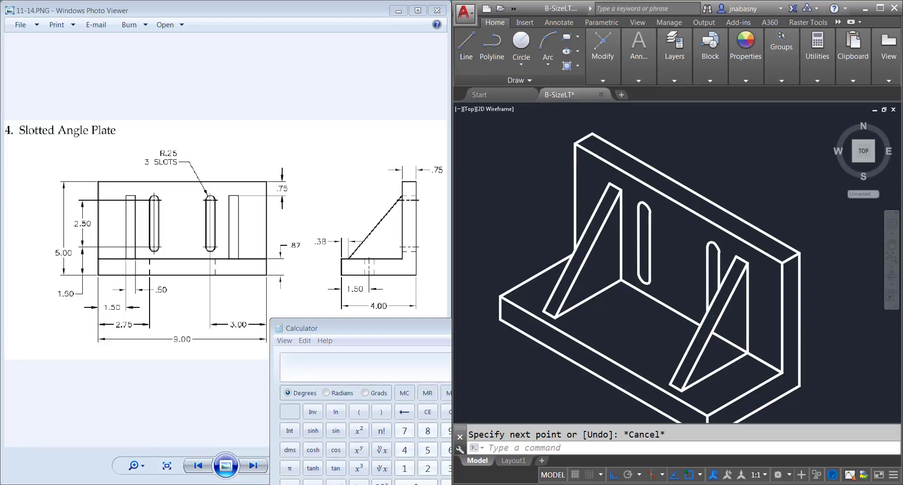
{"action": "left_click", "coordinate": [714, 333]}
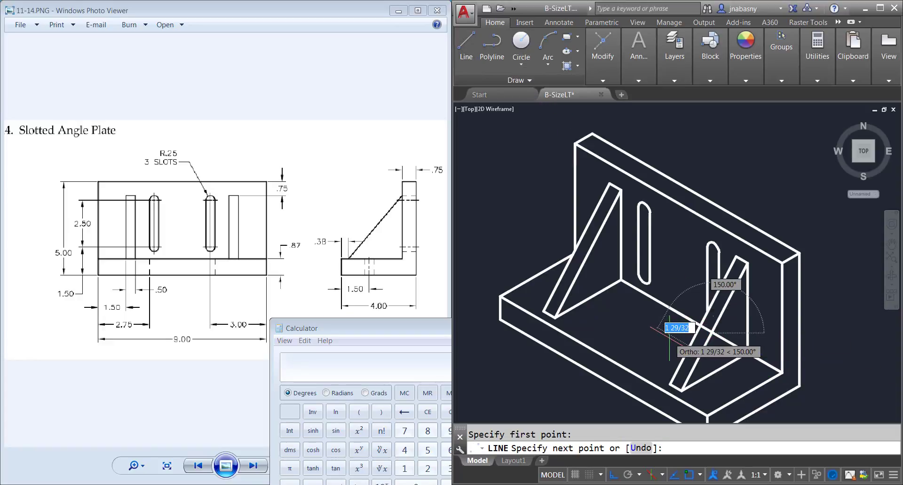
{"action": "key", "text": "F6"}
{"action": "key", "text": "F5"}
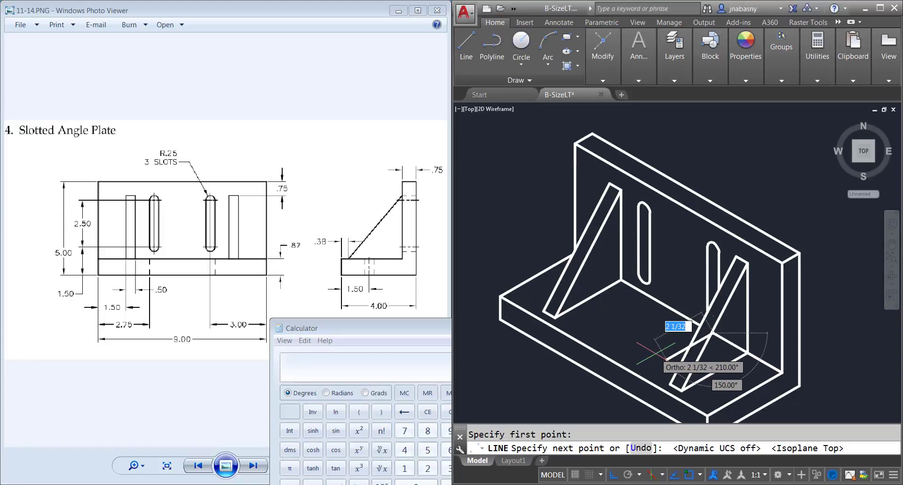
{"action": "type", "text": "1.75"}
{"action": "key", "text": "Return"}
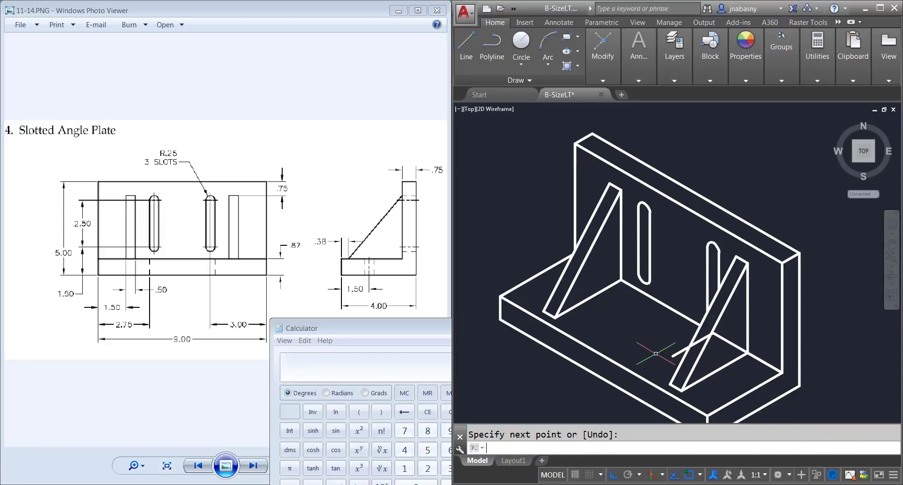
Step: Put the calculator away and draw a top-plane isocircle of radius .25 centred on the free end of the 1.75 line
{"action": "left_click", "coordinate": [412, 325]}
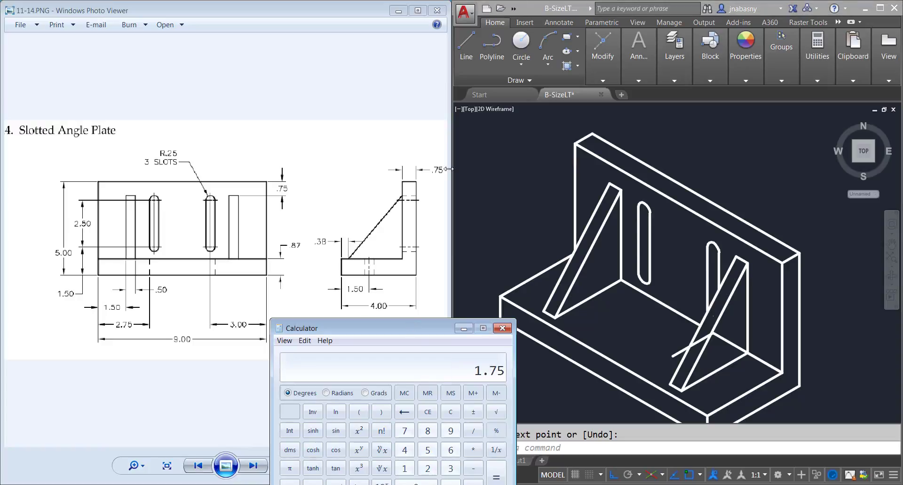
{"action": "left_click", "coordinate": [369, 79]}
{"action": "left_click", "coordinate": [569, 8]}
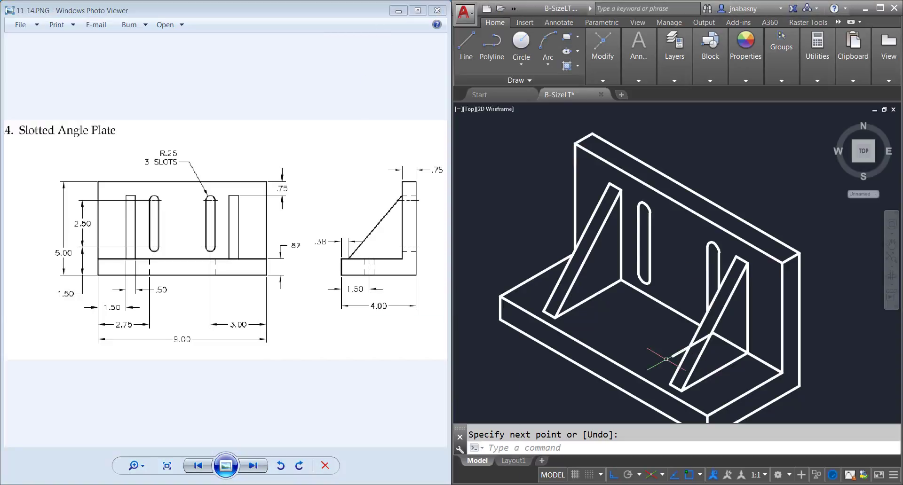
{"action": "type", "text": "el"}
{"action": "key", "text": "Return"}
{"action": "type", "text": "is"}
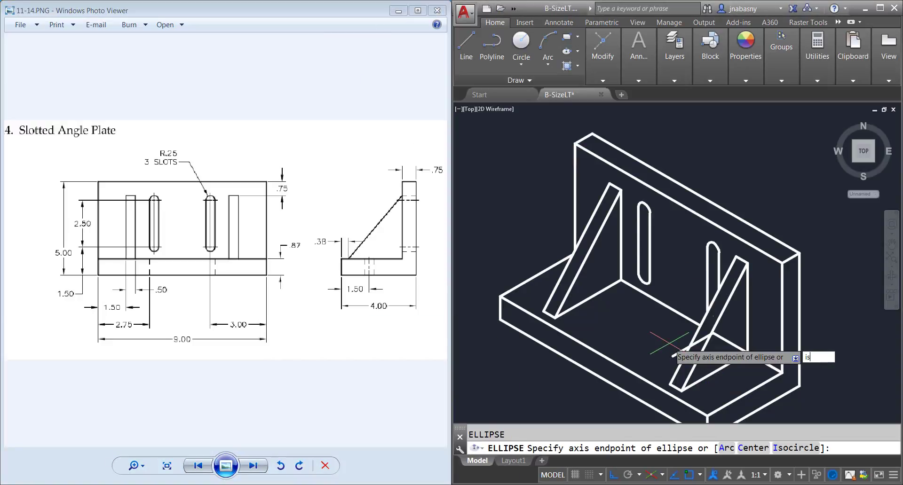
{"action": "type", "text": "o"}
{"action": "key", "text": "Return"}
{"action": "left_click", "coordinate": [673, 356]}
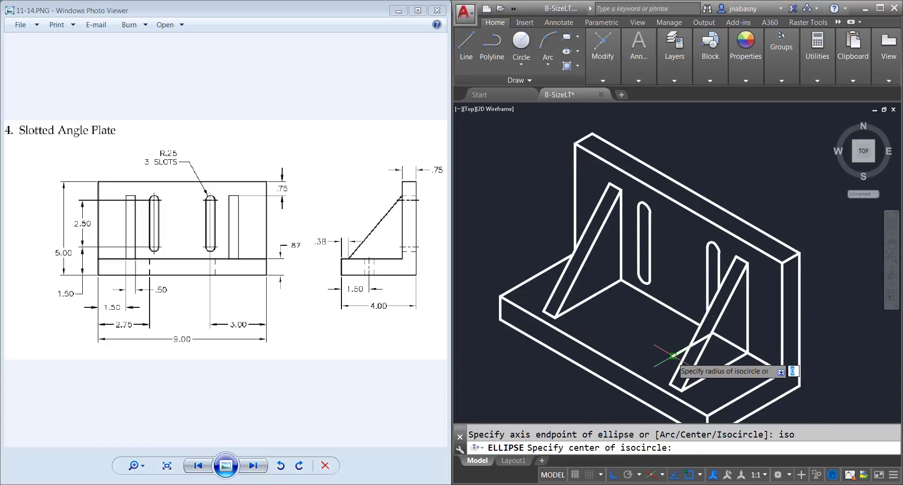
{"action": "type", "text": ".25"}
{"action": "key", "text": "Return"}
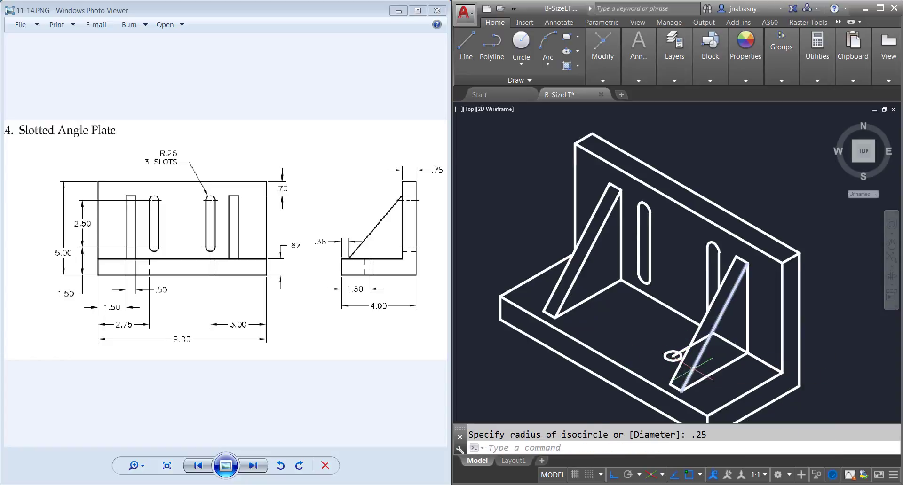
Step: Draw a 2.5 construction line at 150° on the top isoplane from the centre of the base slot's isocircle
{"action": "left_click", "coordinate": [466, 49]}
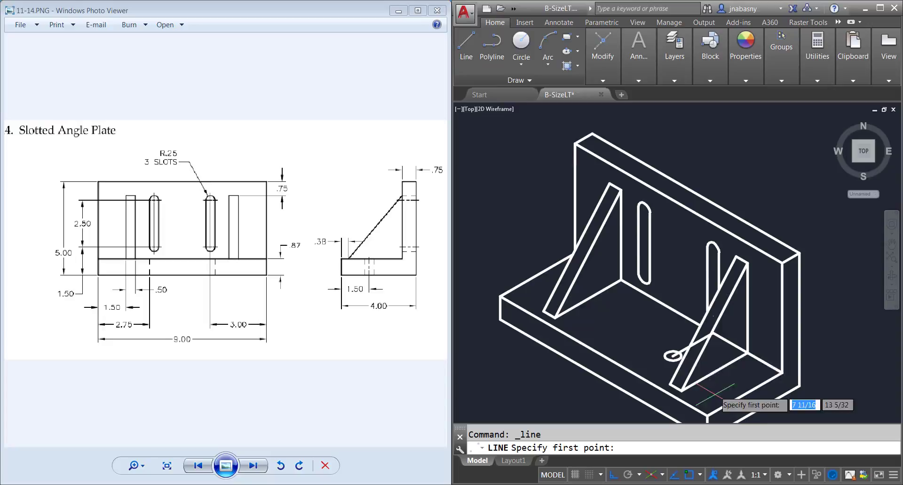
{"action": "left_click", "coordinate": [673, 356]}
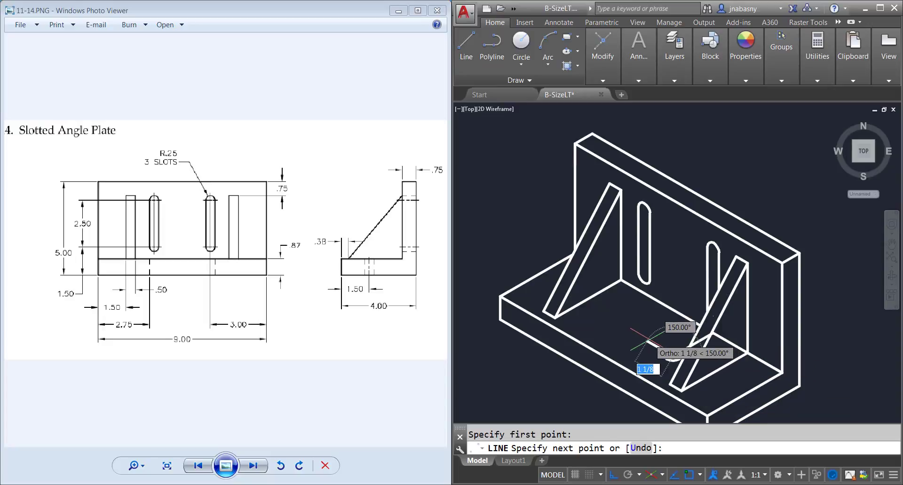
{"action": "type", "text": "2.5"}
{"action": "key", "text": "Return"}
Step: Draw a second isocircle of radius .25 centred on the free end of the 2.5 line
{"action": "key", "text": "Return"}
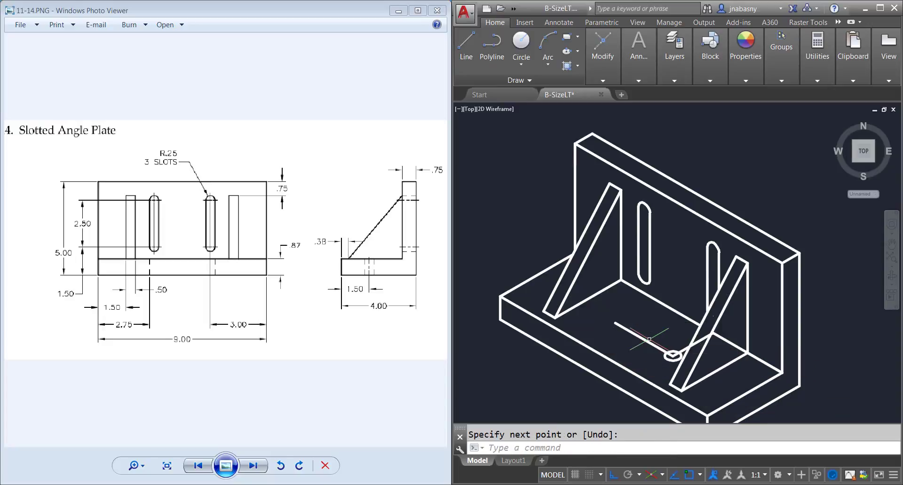
{"action": "type", "text": "el"}
{"action": "key", "text": "Return"}
{"action": "type", "text": "iso"}
{"action": "key", "text": "Return"}
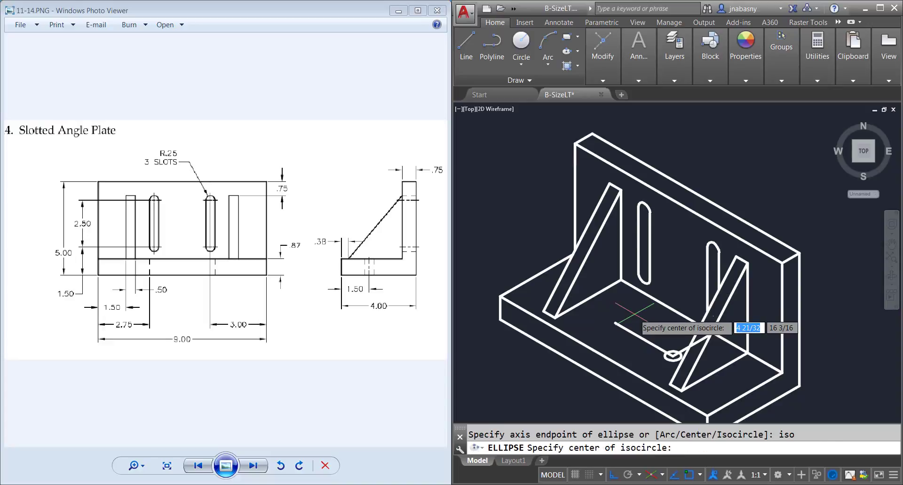
{"action": "left_click", "coordinate": [616, 324]}
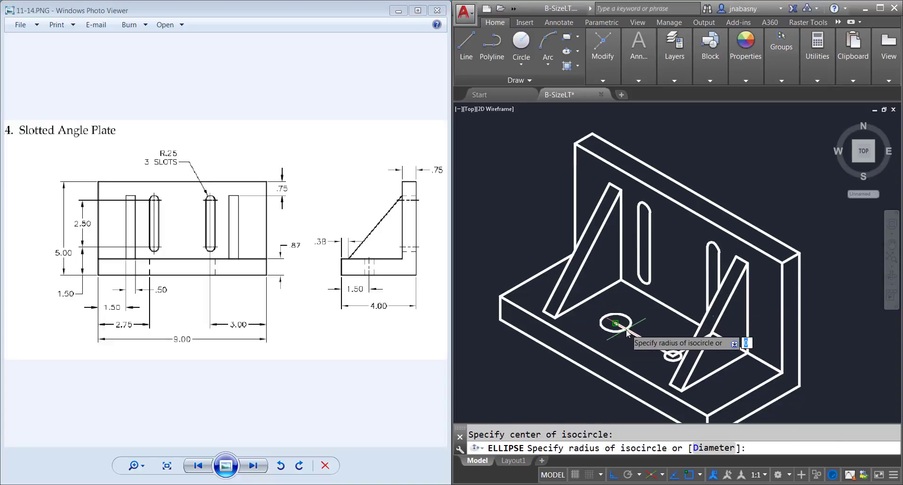
{"action": "type", "text": ".25"}
{"action": "key", "text": "Return"}
Step: Erase the construction line between the two base isocircles and the 3-long construction line along the corner edge
{"action": "left_click", "coordinate": [628, 331]}
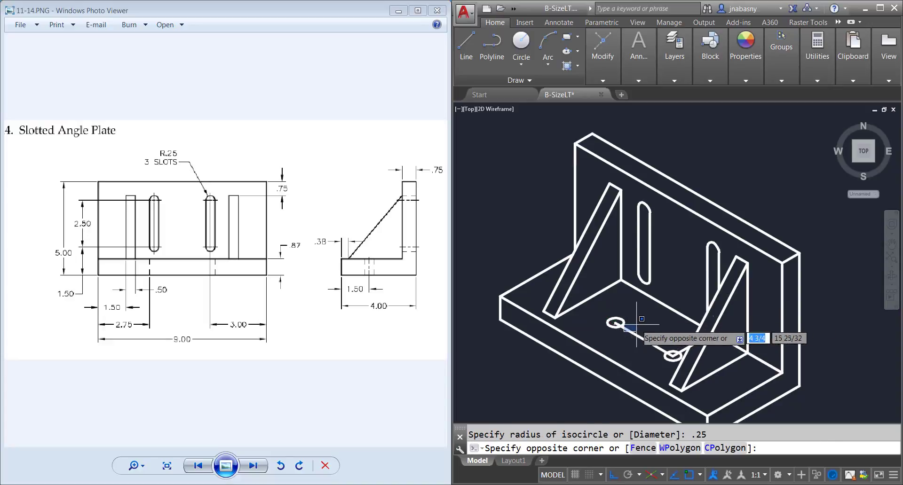
{"action": "left_click", "coordinate": [644, 351]}
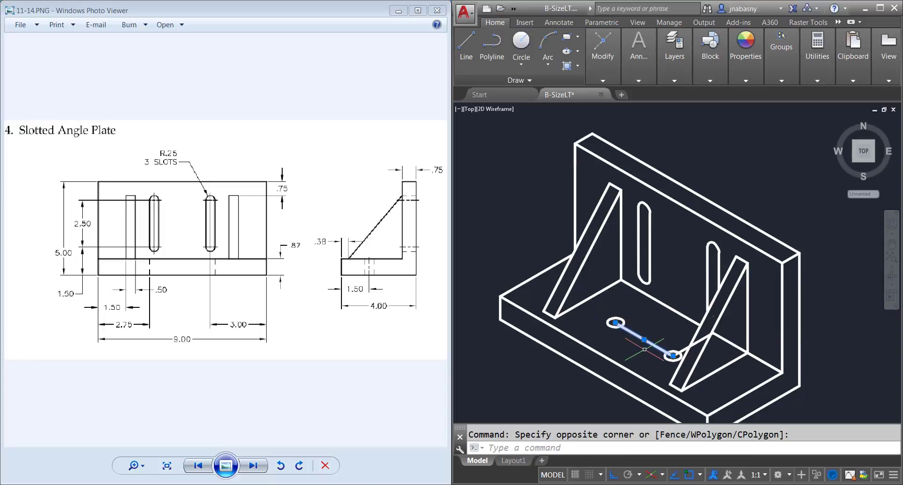
{"action": "key", "text": "Delete"}
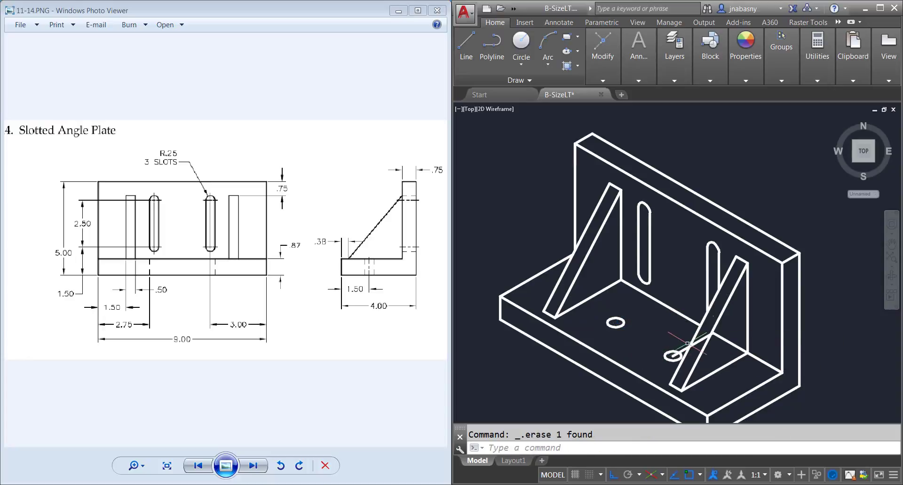
{"action": "left_click", "coordinate": [733, 331]}
{"action": "left_click", "coordinate": [725, 350]}
{"action": "key", "text": "Delete"}
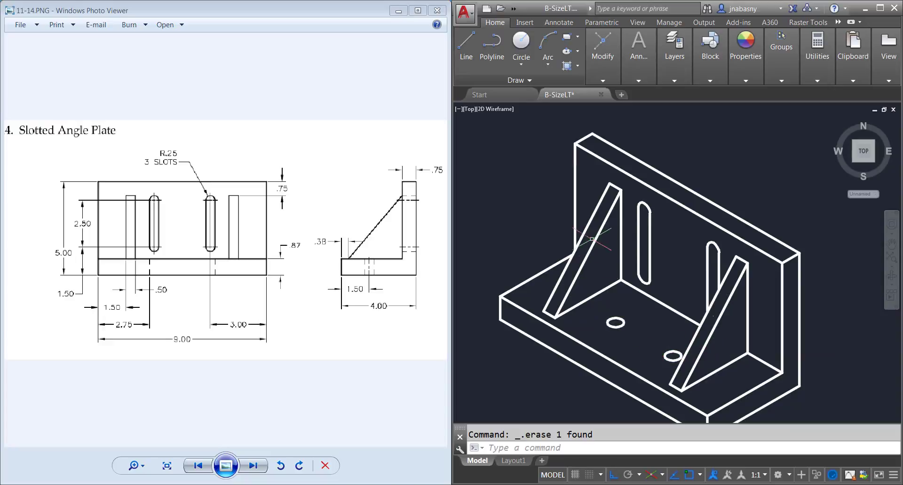
{"action": "left_click", "coordinate": [466, 47]}
{"action": "scroll", "coordinate": [595, 409], "scroll_direction": "up", "scroll_amount": 2}
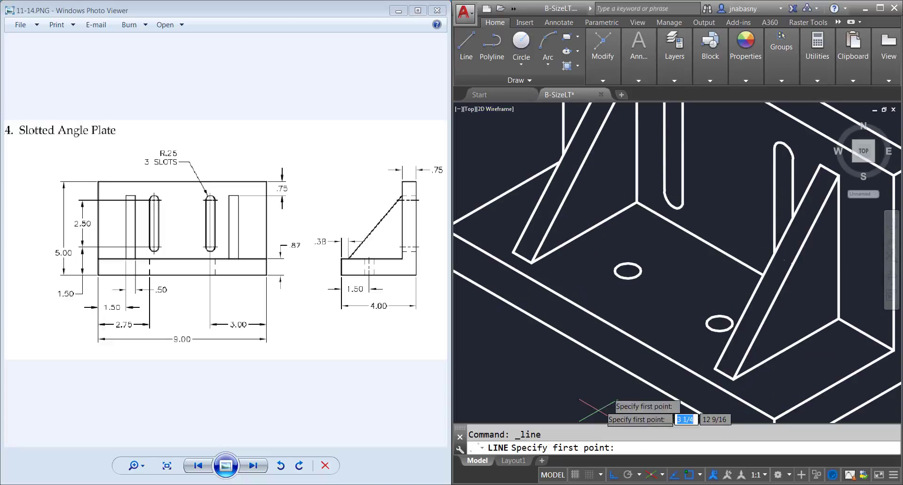
{"action": "left_click", "coordinate": [628, 271]}
{"action": "key", "text": "Escape"}
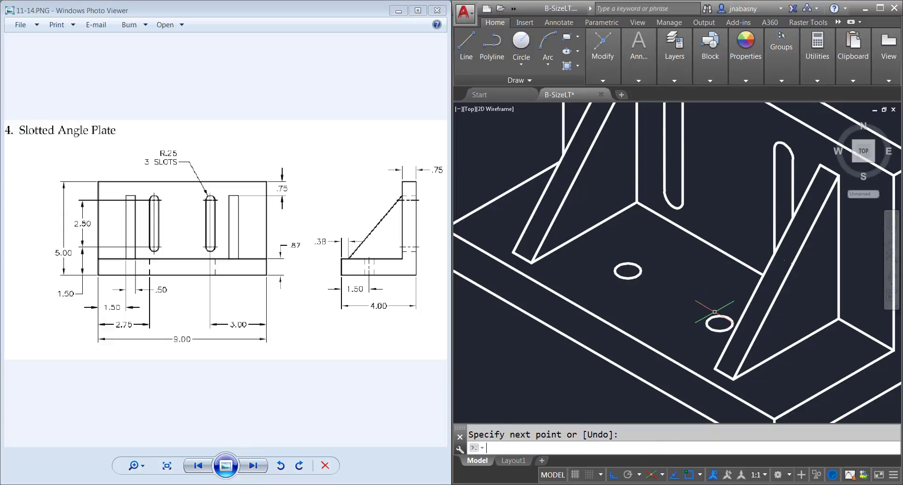
Step: Draw the two parallel side lines of the base slot at 150° between the edges of both isocircles
{"action": "key", "text": "Return"}
{"action": "left_click", "coordinate": [728, 318]}
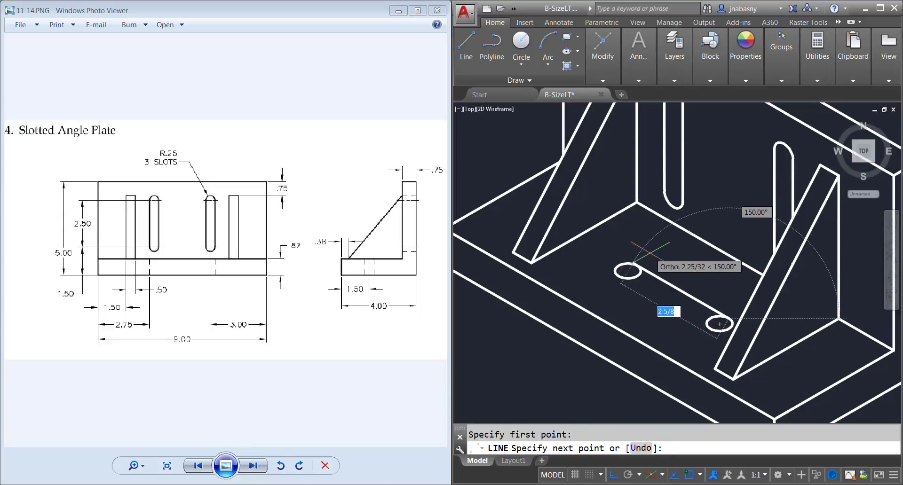
{"action": "left_click", "coordinate": [637, 265]}
{"action": "key", "text": "Return"}
{"action": "key", "text": "Return"}
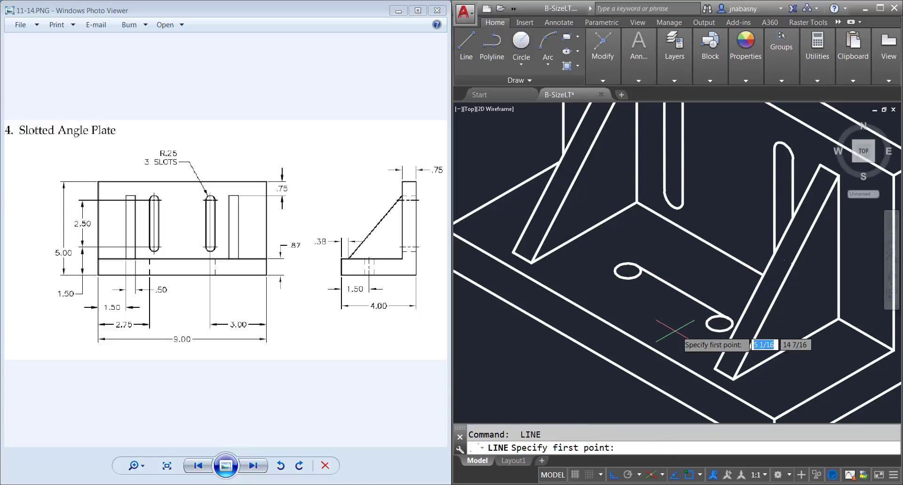
{"action": "left_click", "coordinate": [708, 326]}
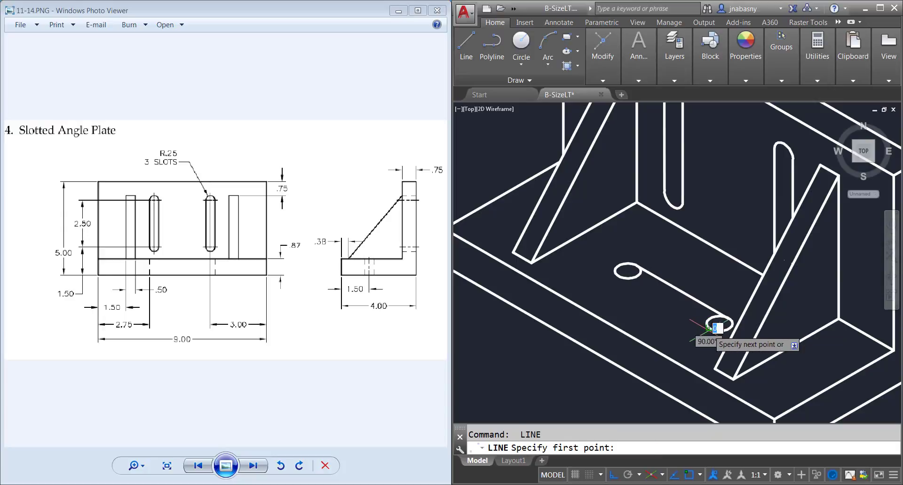
{"action": "left_click", "coordinate": [619, 276]}
{"action": "key", "text": "Return"}
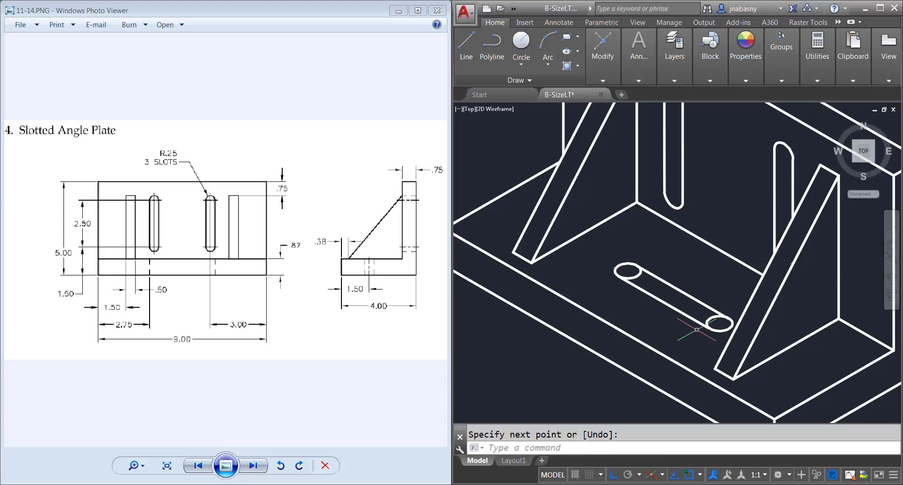
Step: Trim the inner halves of both isocircles between the side lines of the base slot
{"action": "type", "text": "tr"}
{"action": "key", "text": "Return"}
{"action": "left_click", "coordinate": [722, 340]}
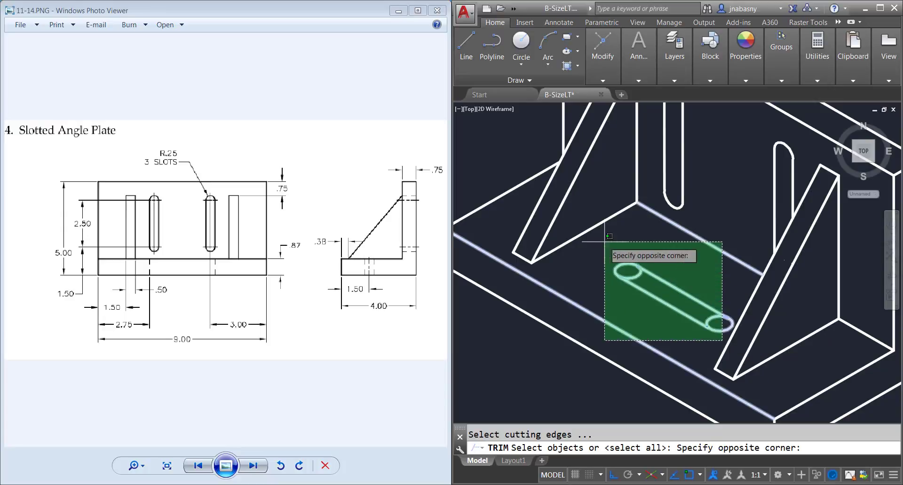
{"action": "left_click", "coordinate": [605, 241]}
{"action": "key", "text": "Return"}
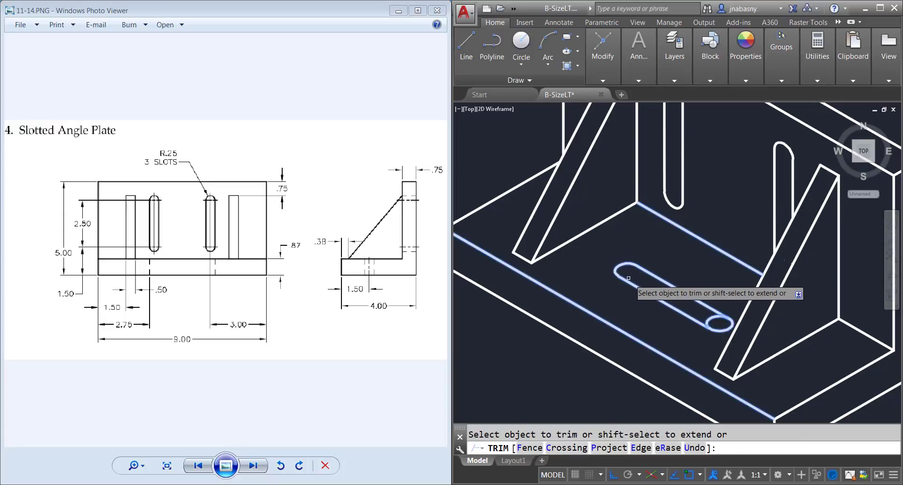
{"action": "left_click", "coordinate": [758, 316]}
{"action": "left_click", "coordinate": [711, 273]}
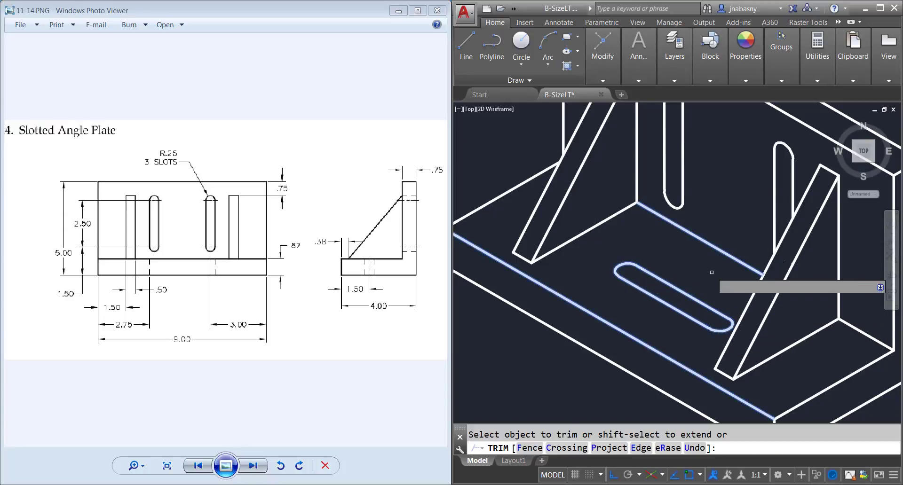
{"action": "scroll", "coordinate": [712, 272], "scroll_direction": "down", "scroll_amount": 3}
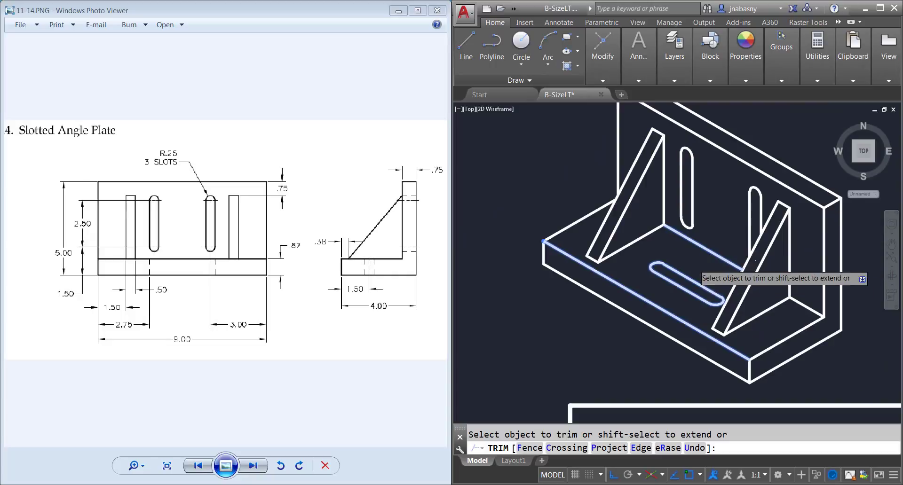
{"action": "key", "text": "Escape"}
Step: Make the CENTER layer current and draw a centre line between the two arc centres of the base slot
{"action": "middle_click_drag", "start_coordinate": [675, 256], "coordinate": [675, 265]}
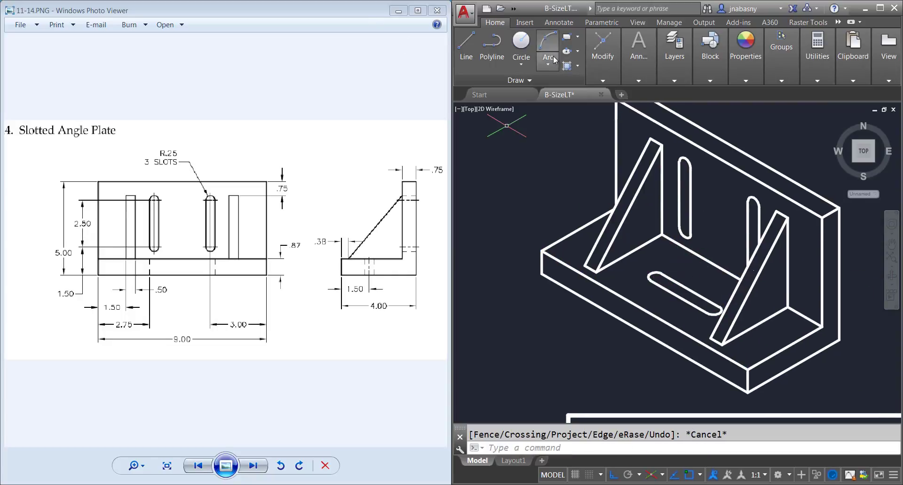
{"action": "left_click", "coordinate": [677, 61]}
{"action": "left_click", "coordinate": [771, 94]}
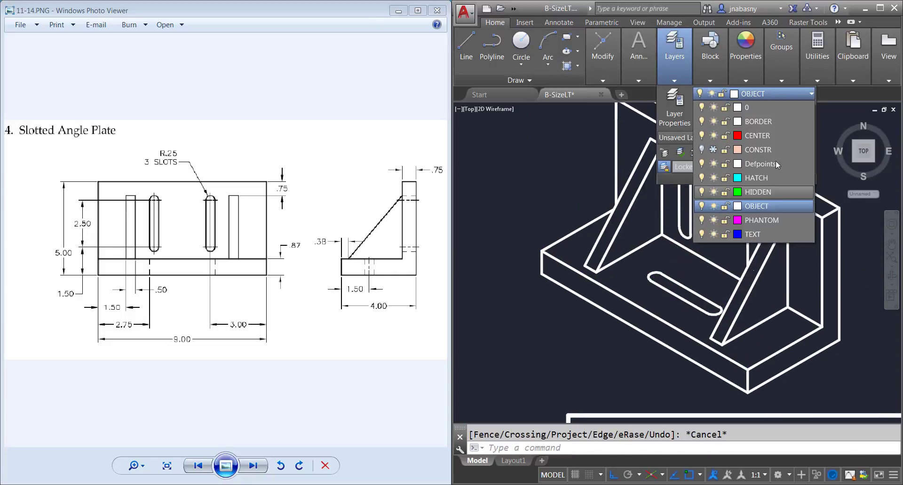
{"action": "left_click", "coordinate": [774, 136]}
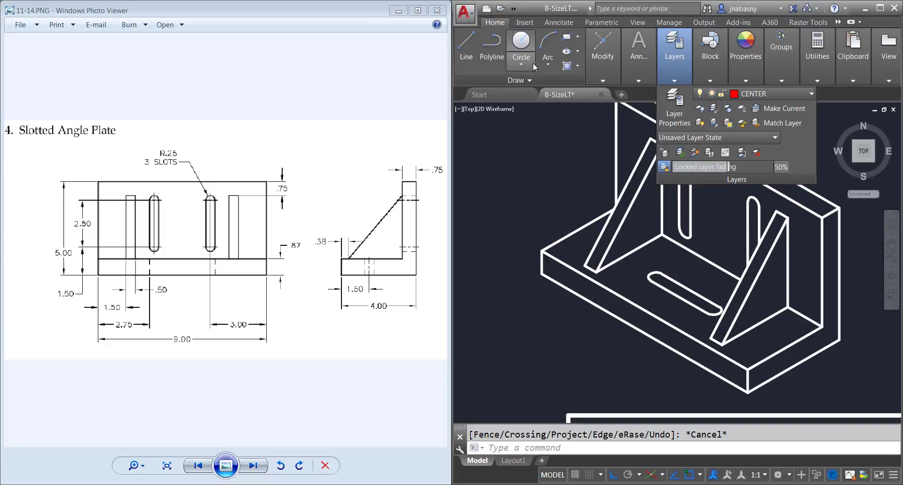
{"action": "left_click", "coordinate": [459, 50]}
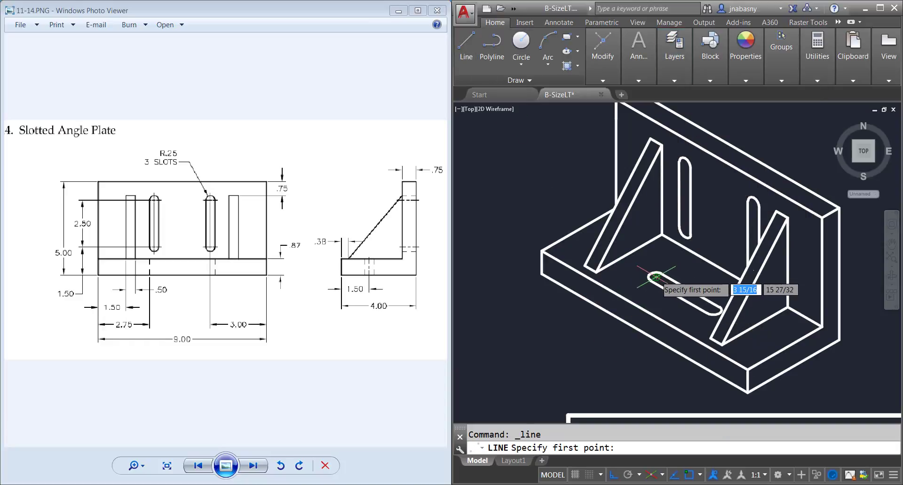
{"action": "left_click", "coordinate": [656, 277]}
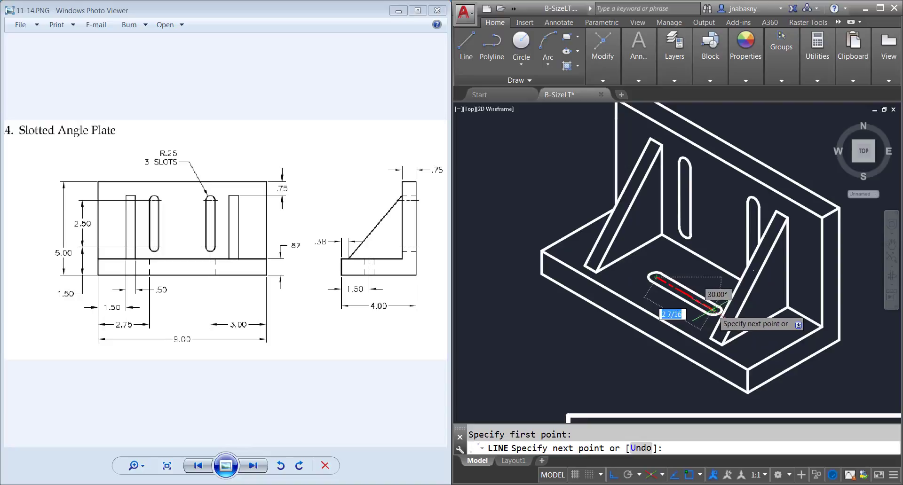
{"action": "left_click", "coordinate": [714, 309]}
{"action": "key", "text": "Return"}
{"action": "key", "text": "Return"}
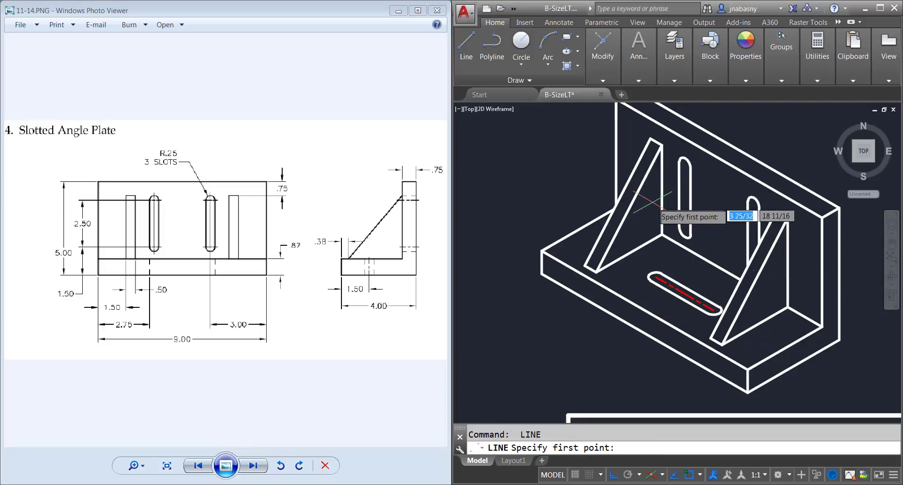
Step: Draw a centre line on the left isoplane in the upright's slot beside the rear rib
{"action": "key", "text": "F6"}
{"action": "key", "text": "F5"}
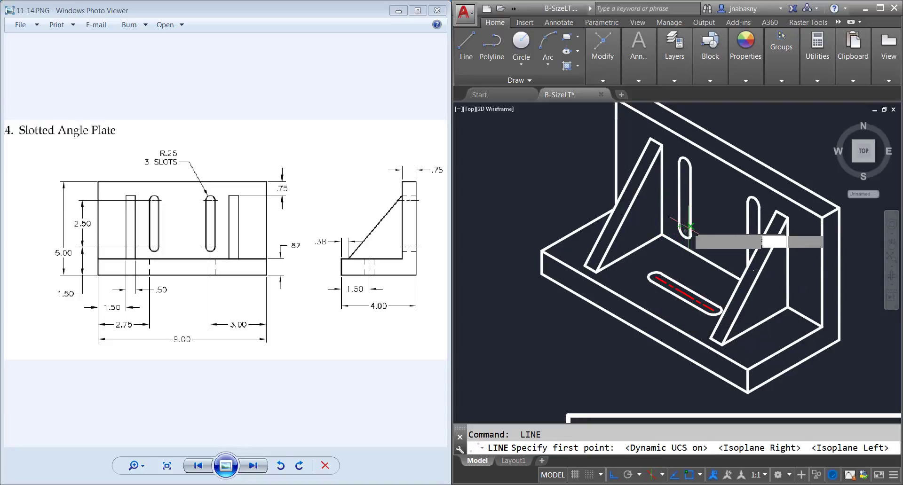